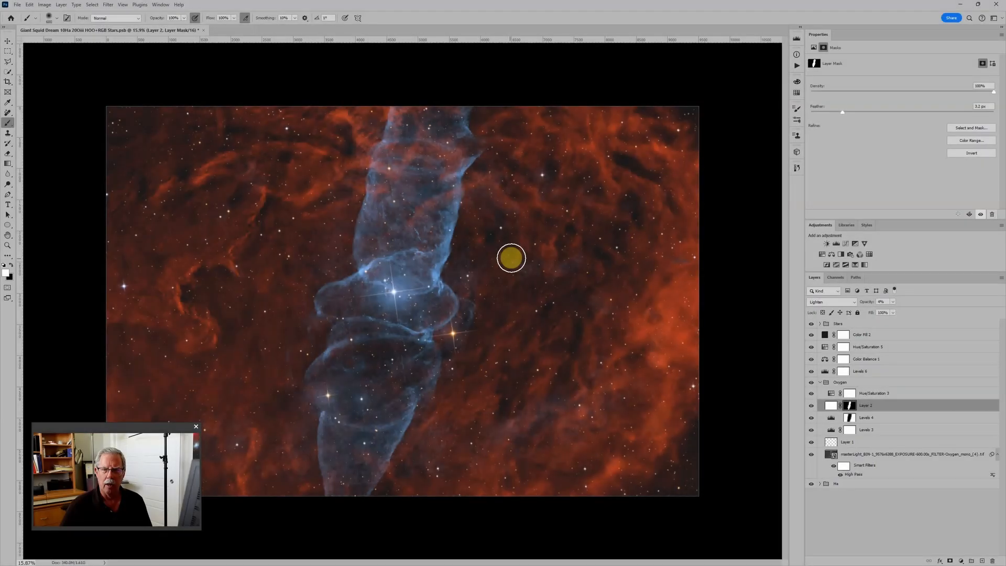
# Step: Switch to PixInsight, open the Giant Squid folder in File Explorer and browse the light frames in its 2024-06-11 subfolder
pyautogui.moveTo(542, 562)
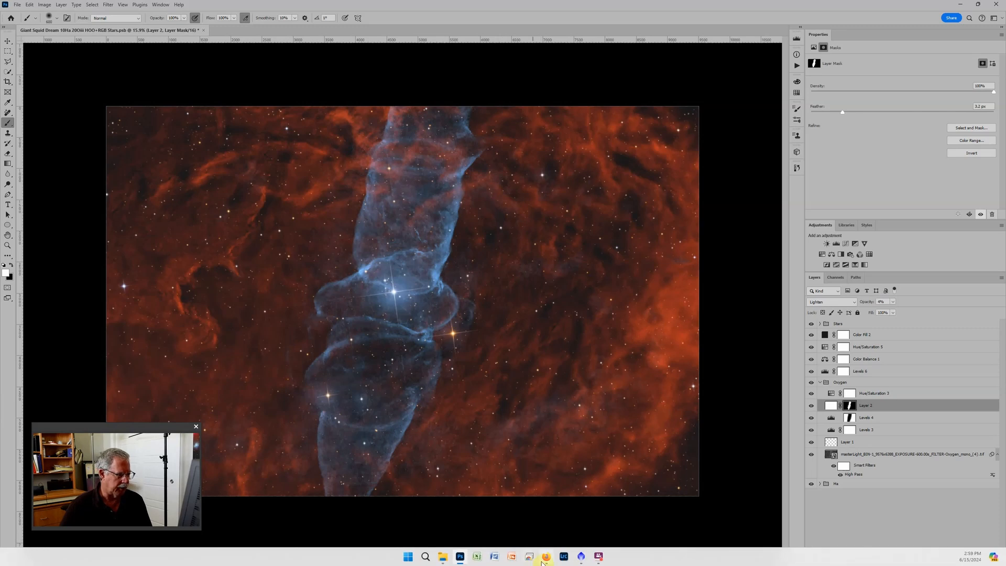
pyautogui.click(582, 559)
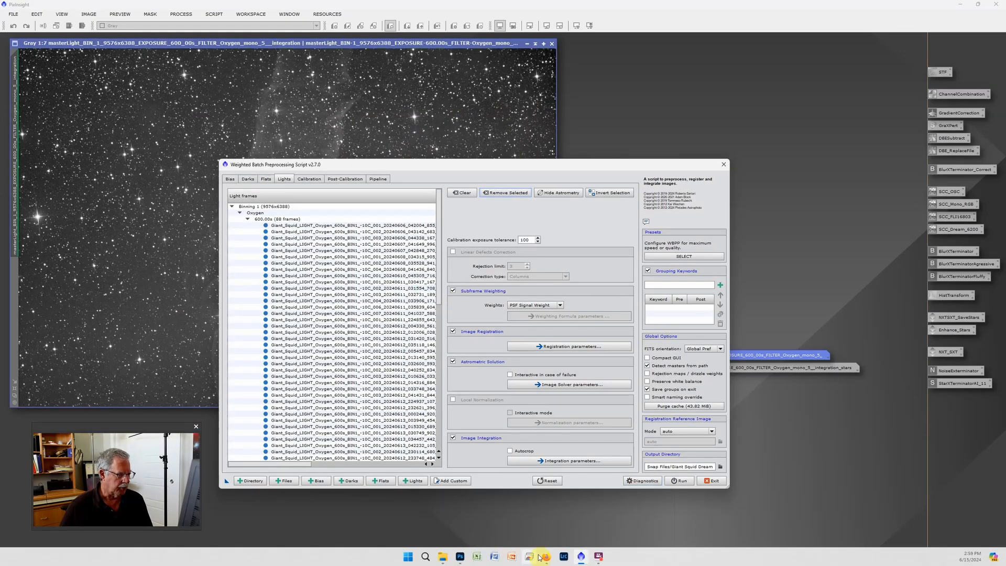
pyautogui.click(446, 559)
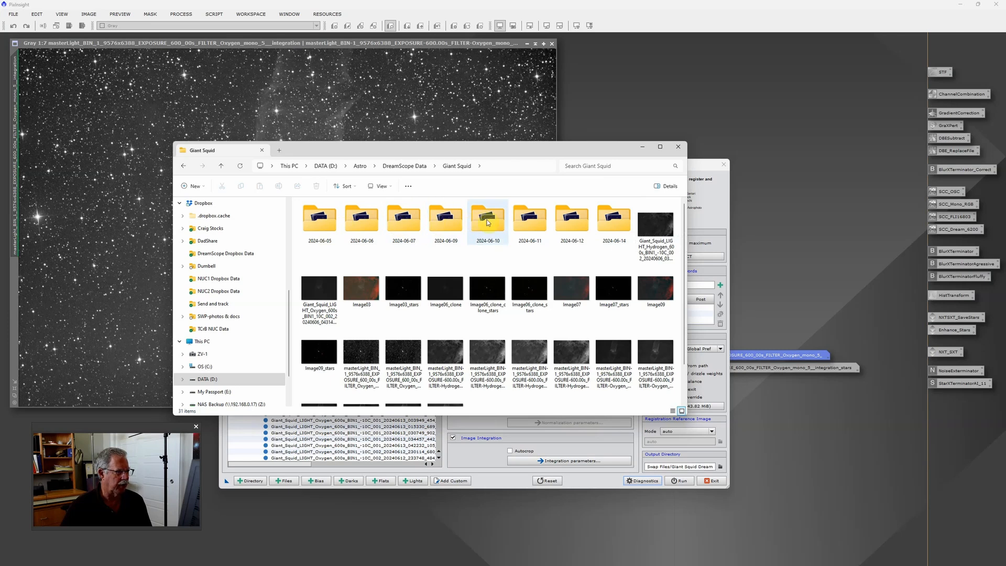
pyautogui.doubleClick(529, 224)
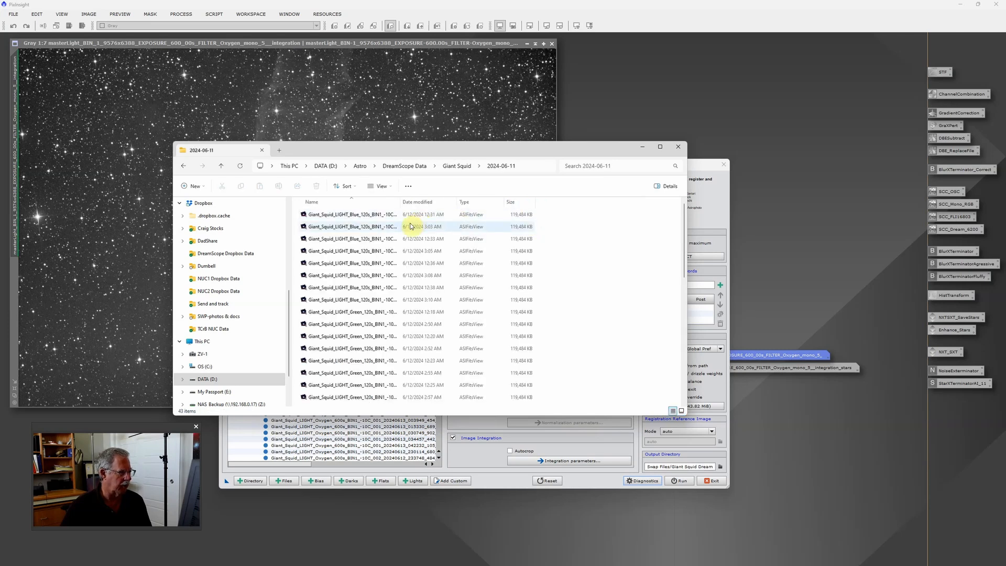
pyautogui.scroll(-4, 387, 228)
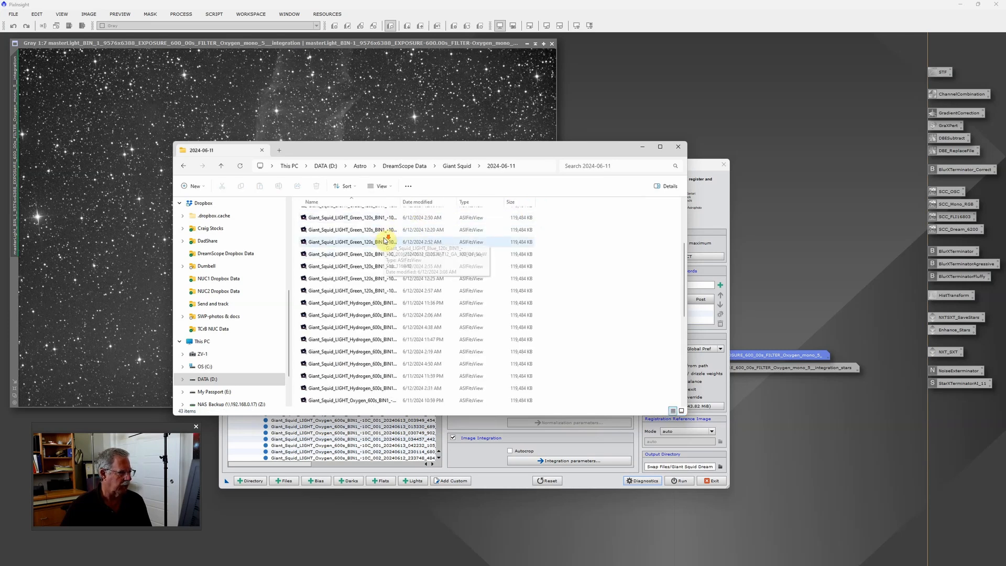
pyautogui.scroll(-1, 385, 285)
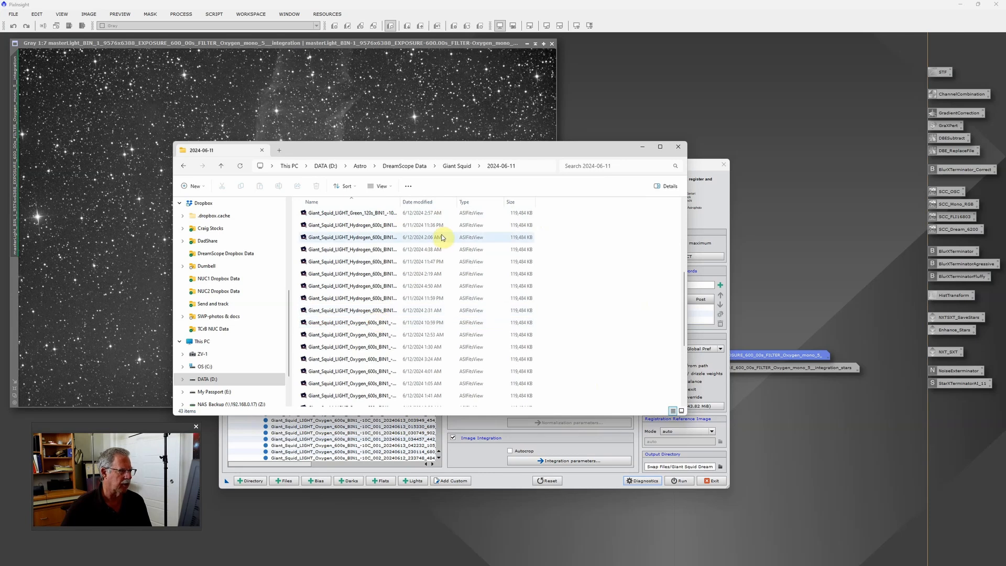
# Step: Browse the Oxygen light frames in the 2024-06-14 folder with the Name column widened, and close File Explorer
pyautogui.click(183, 166)
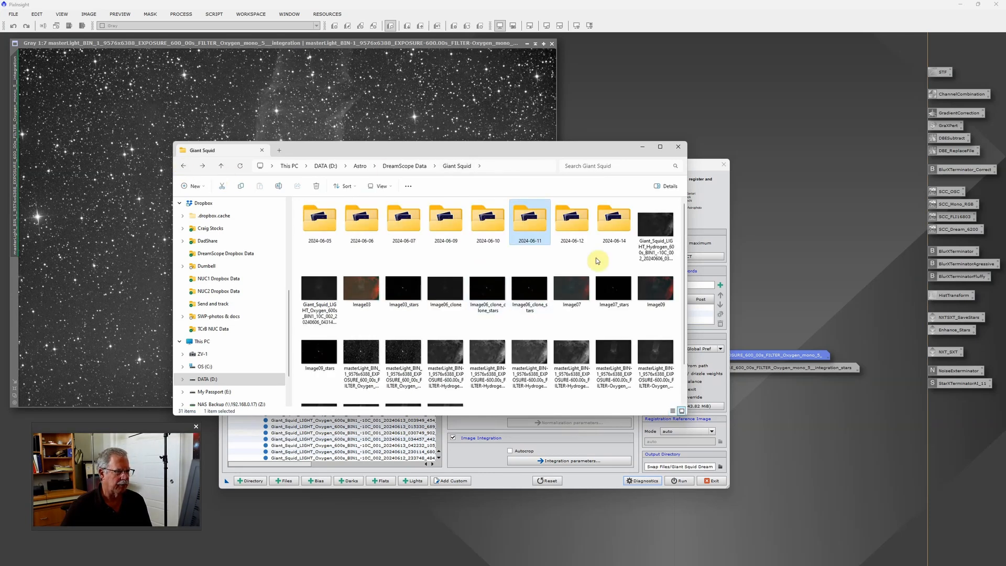
pyautogui.doubleClick(622, 233)
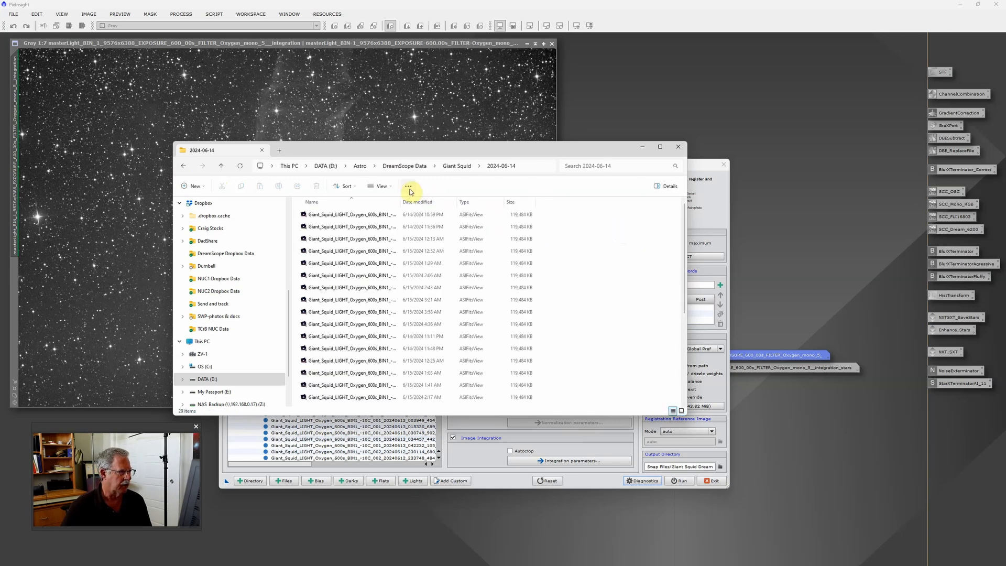
pyautogui.moveTo(403, 197); pyautogui.dragTo(450, 200)
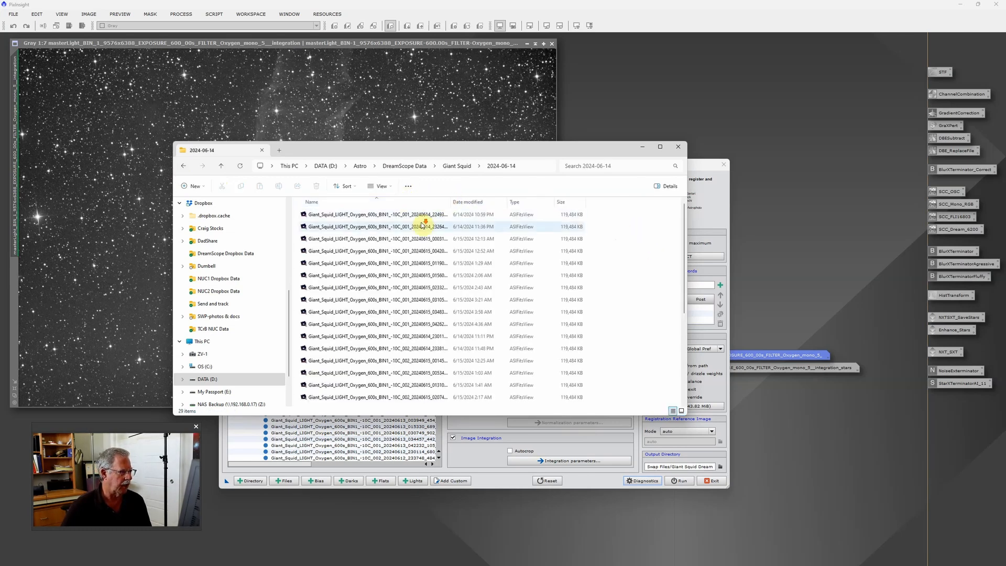
pyautogui.scroll(-1, 421, 229)
pyautogui.scroll(-3, 421, 228)
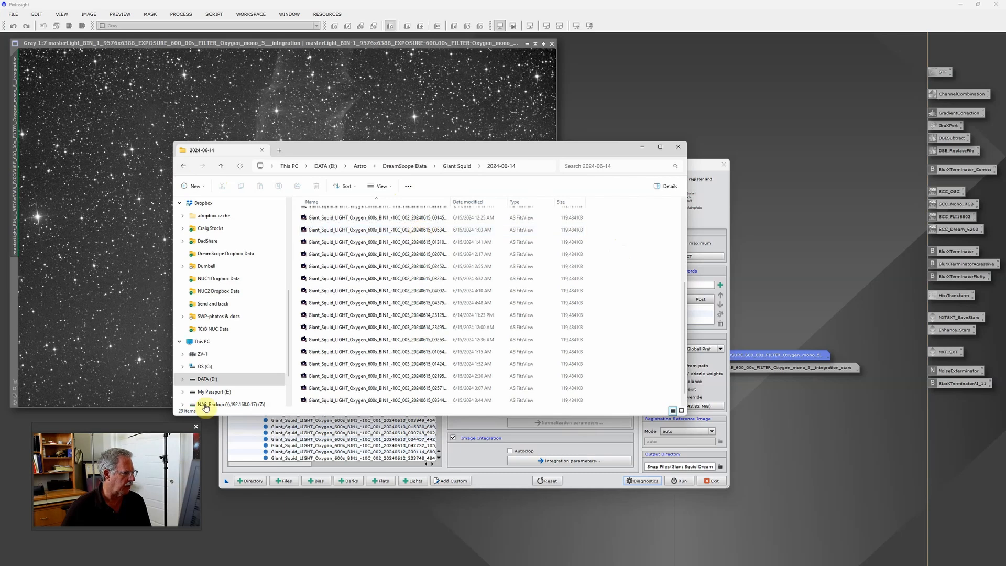
pyautogui.scroll(2, 445, 321)
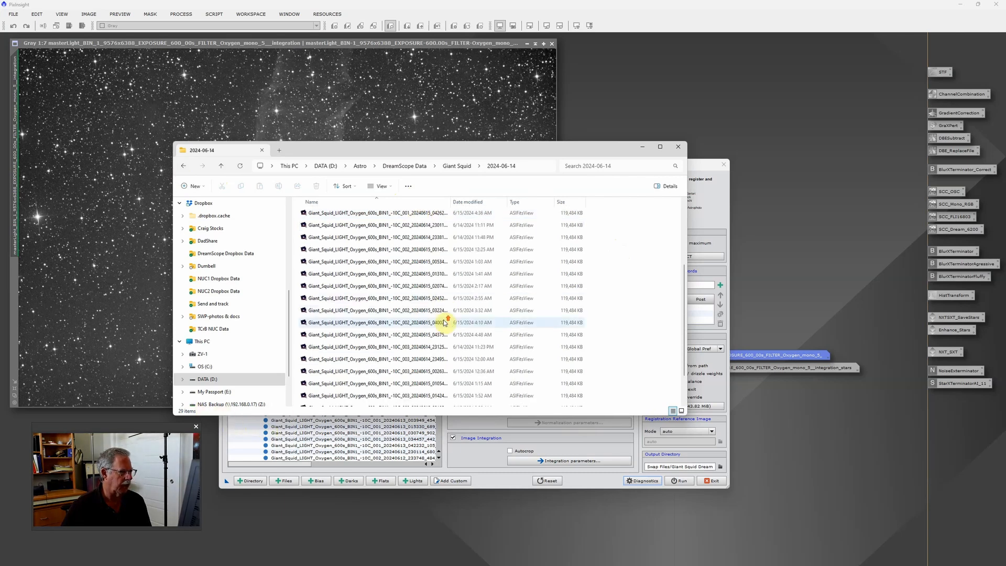
pyautogui.scroll(2, 553, 206)
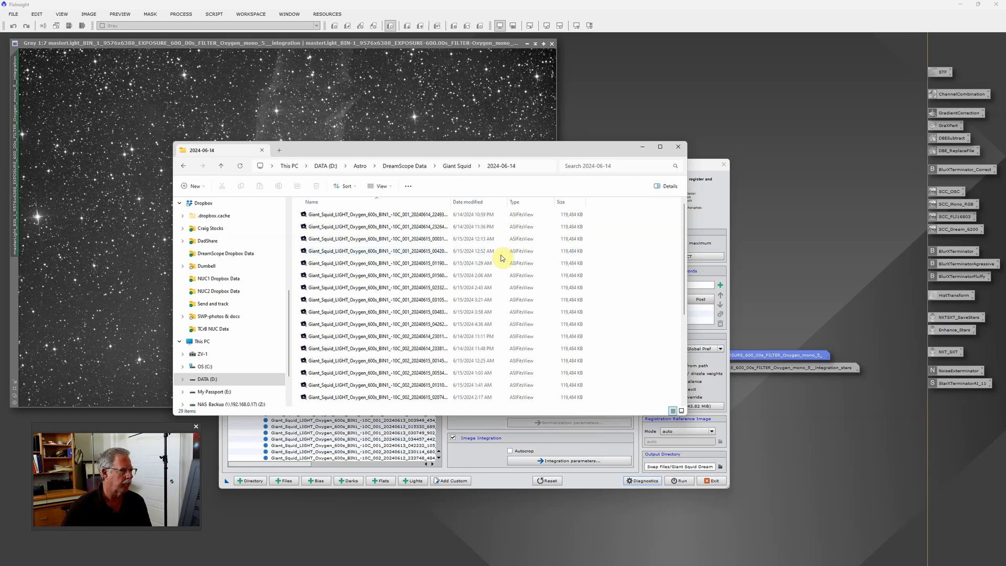
pyautogui.click(678, 147)
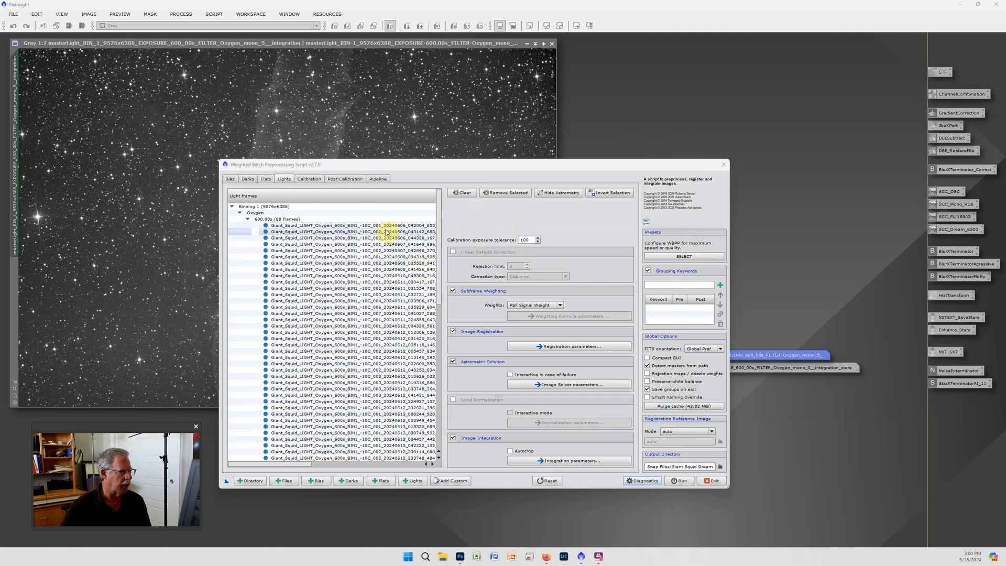
# Step: Remove all masterLight files at the end of the Oxygen 600 s light frames from the Weighted Batch Preprocessing Script
pyautogui.moveTo(438, 237); pyautogui.dragTo(436, 379)
pyautogui.click(392, 420)
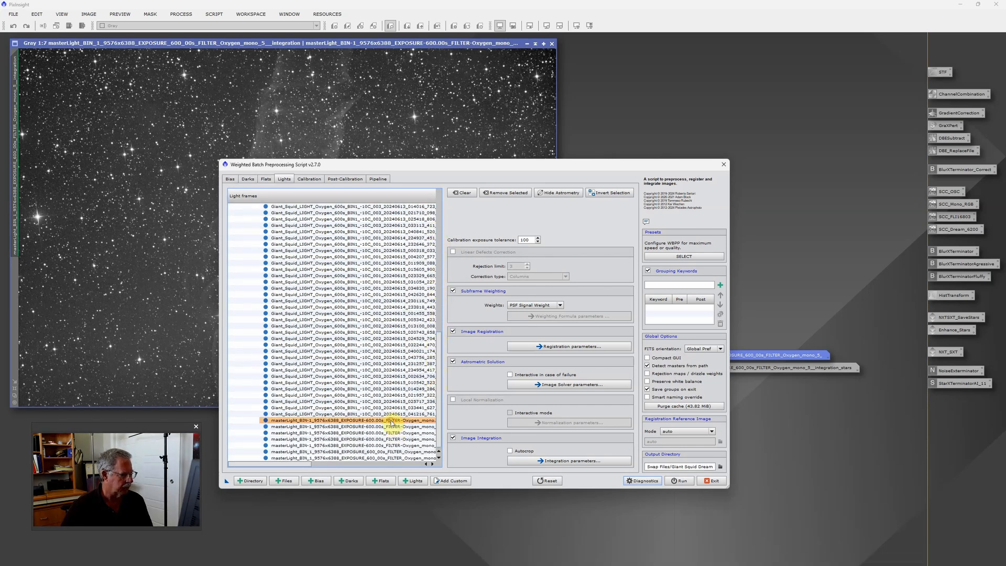
pyautogui.keyDown('shift'); pyautogui.click(354, 458); pyautogui.keyUp('shift')
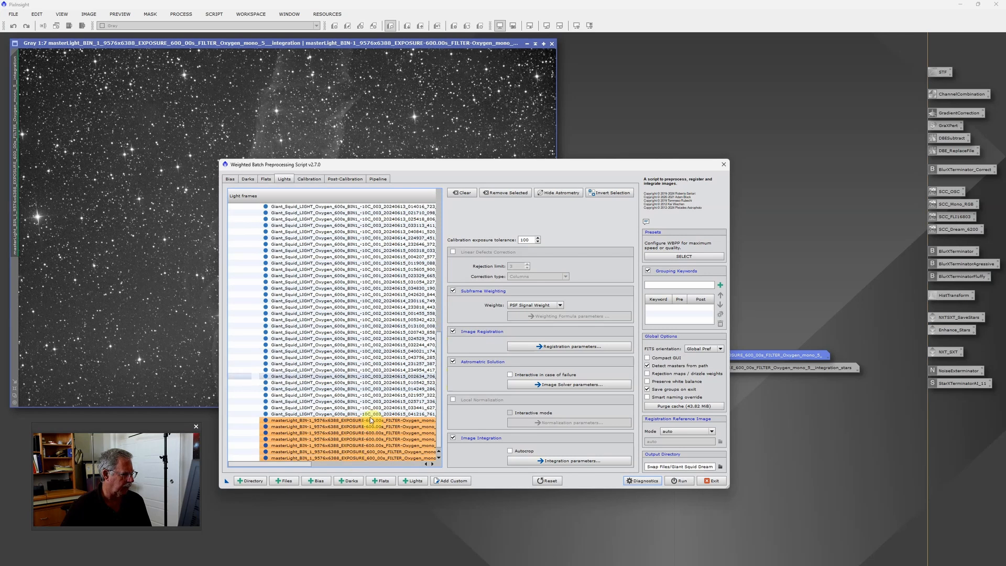
pyautogui.click(502, 193)
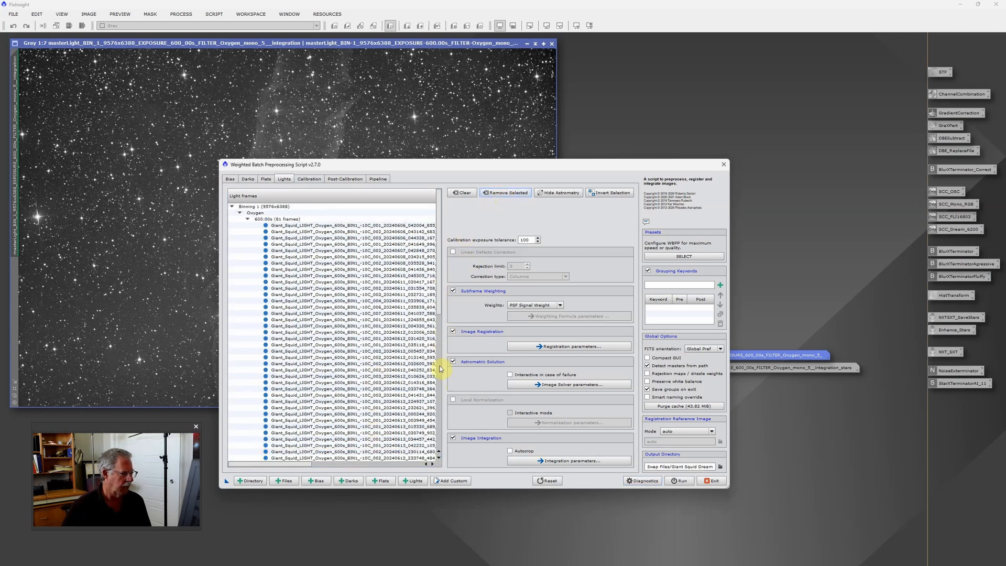
pyautogui.moveTo(440, 296); pyautogui.dragTo(461, 301)
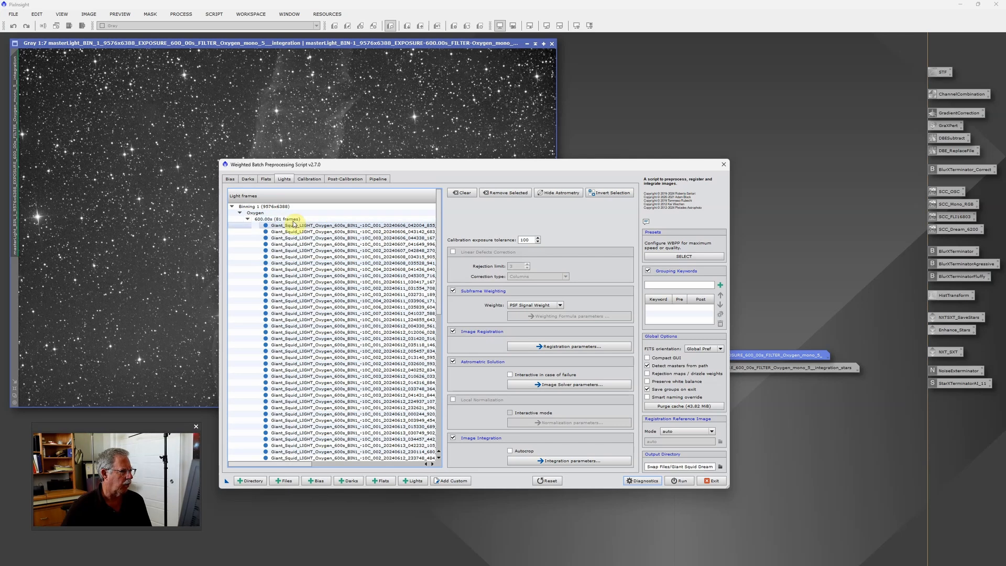
# Step: Set the output pedestal of the Oxygen light frames to a literal value of 300 in the calibration settings and close the script
pyautogui.click(310, 179)
pyautogui.click(394, 400)
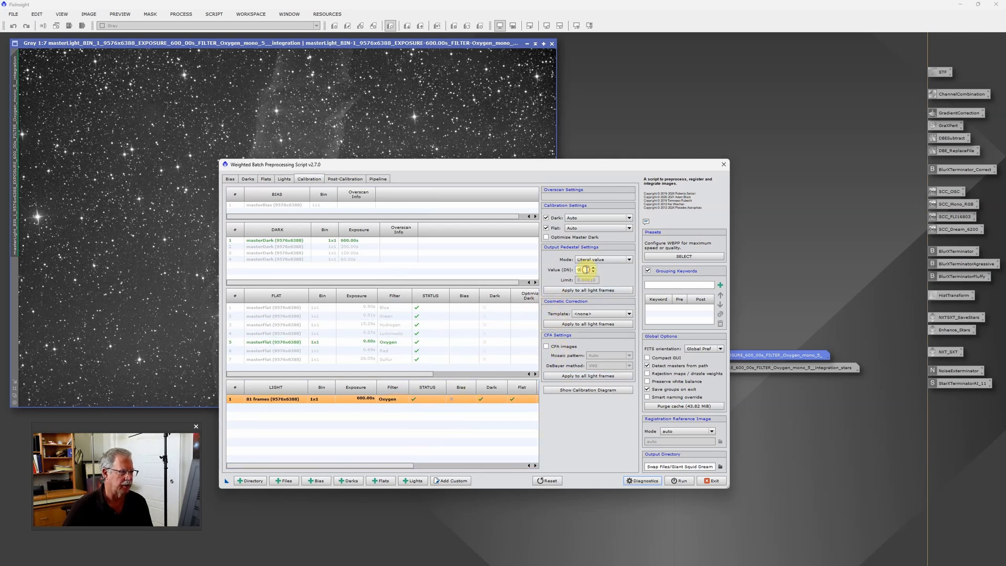
pyautogui.write('300')
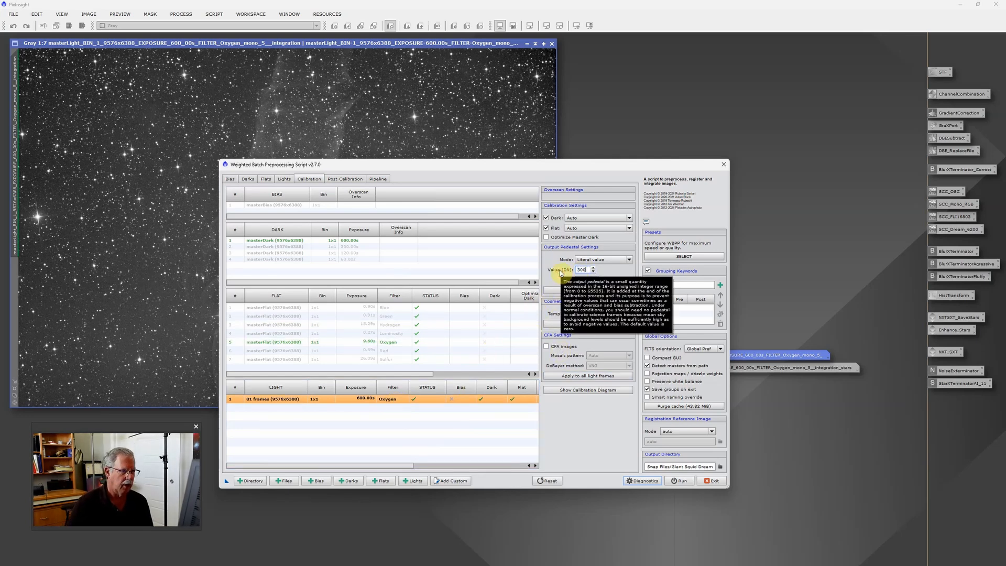
pyautogui.click(577, 417)
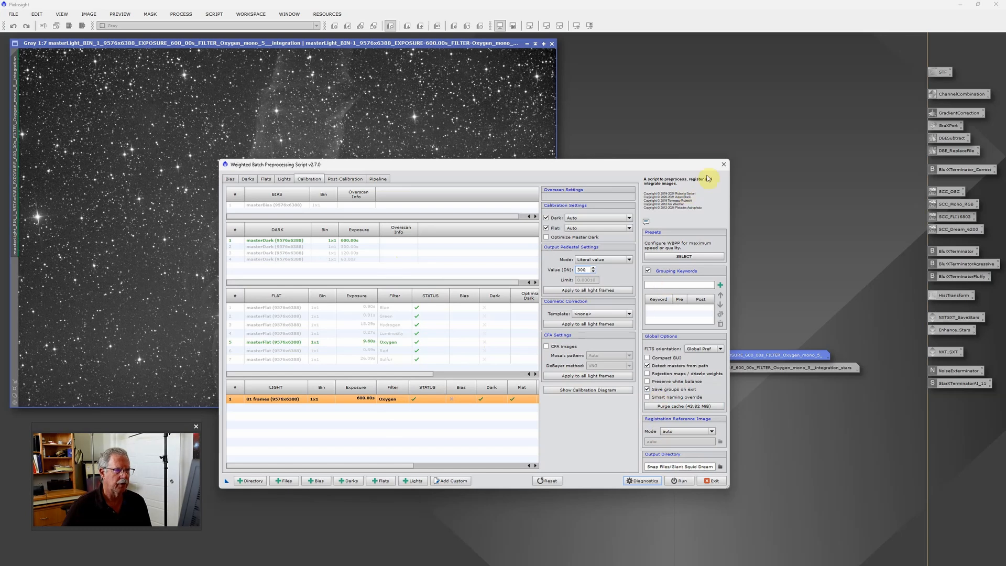
pyautogui.click(724, 164)
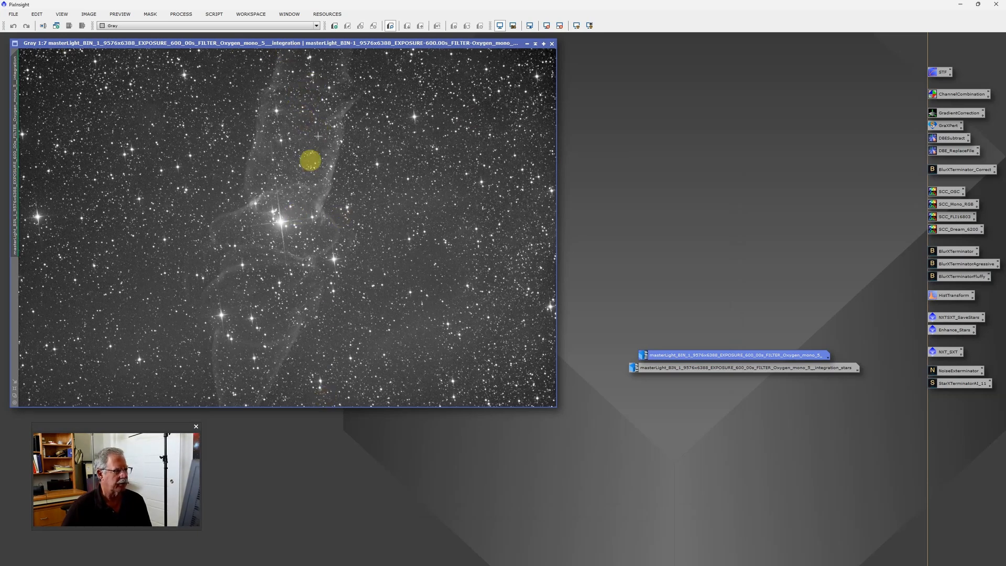
# Step: Open ScreenTransferFunction, view the iconized starless and stars-only Oxygen images, and return to Photoshop
pyautogui.doubleClick(942, 72)
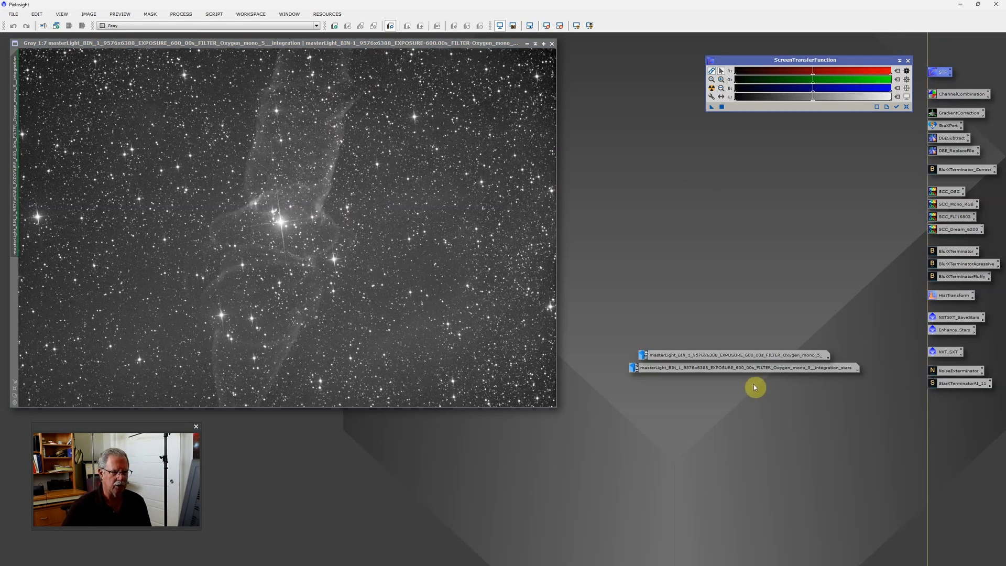
pyautogui.doubleClick(752, 356)
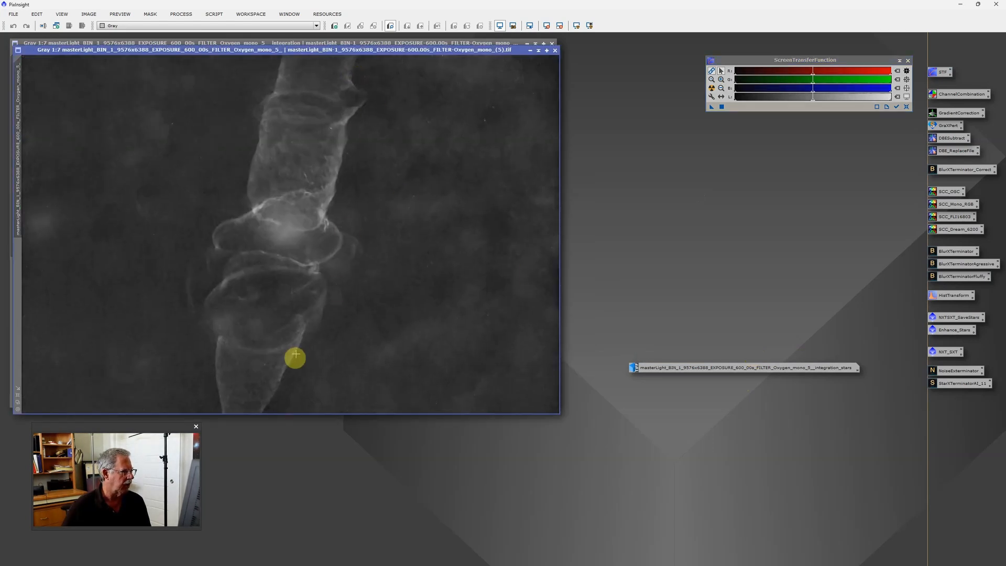
pyautogui.doubleClick(777, 369)
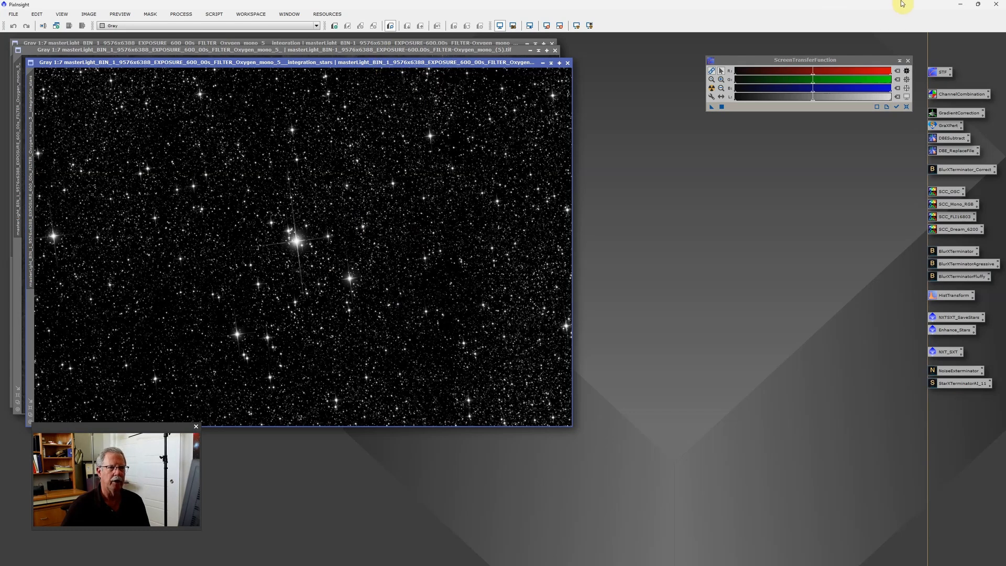
pyautogui.click(962, 4)
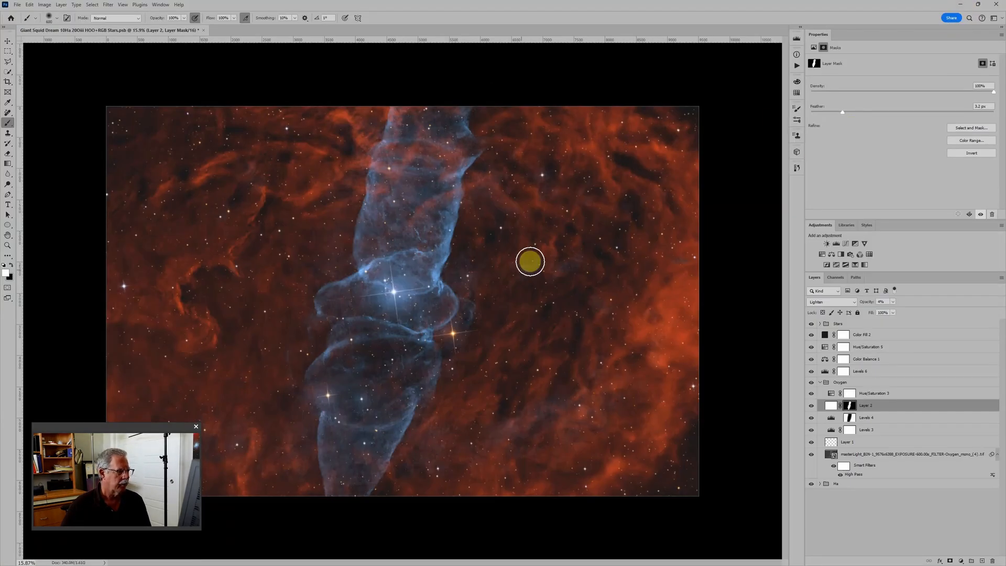
# Step: Collapse the Oxygen group and view the Ha and Oxygen groups in isolation, restoring all layers after each
pyautogui.click(821, 383)
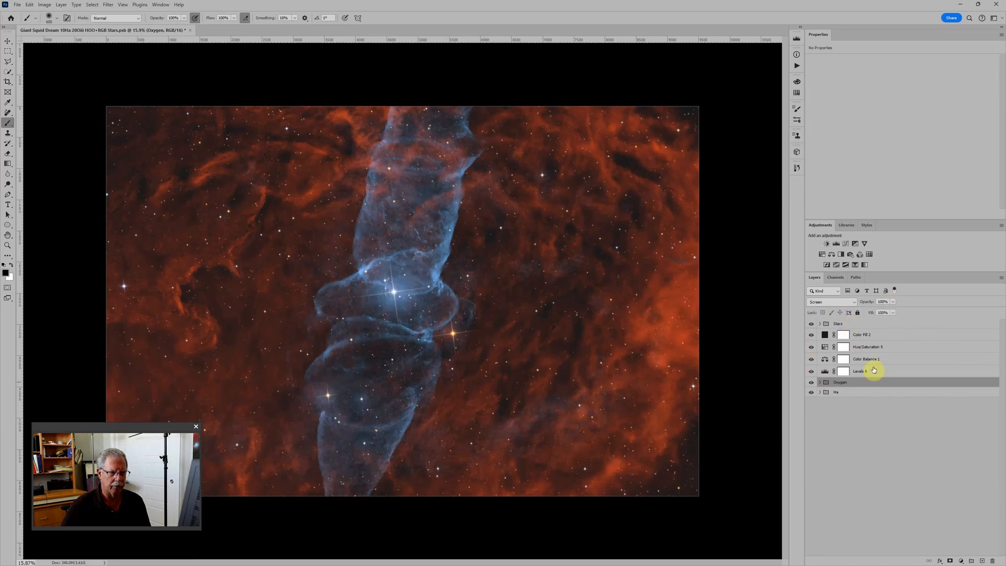
pyautogui.click(864, 393)
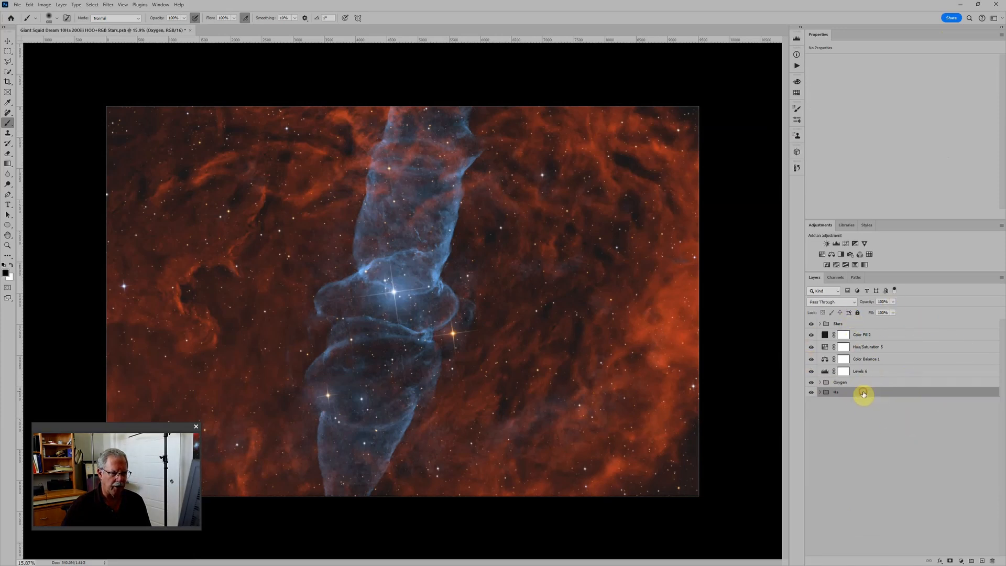
pyautogui.keyDown('alt'); pyautogui.click(812, 395); pyautogui.keyUp('alt')
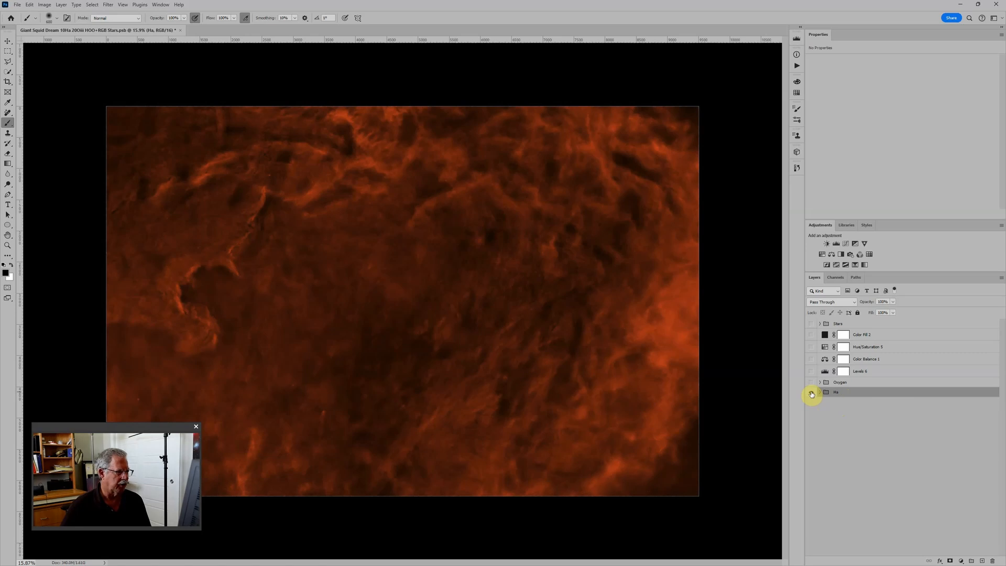
pyautogui.keyDown('alt'); pyautogui.click(812, 394); pyautogui.keyUp('alt')
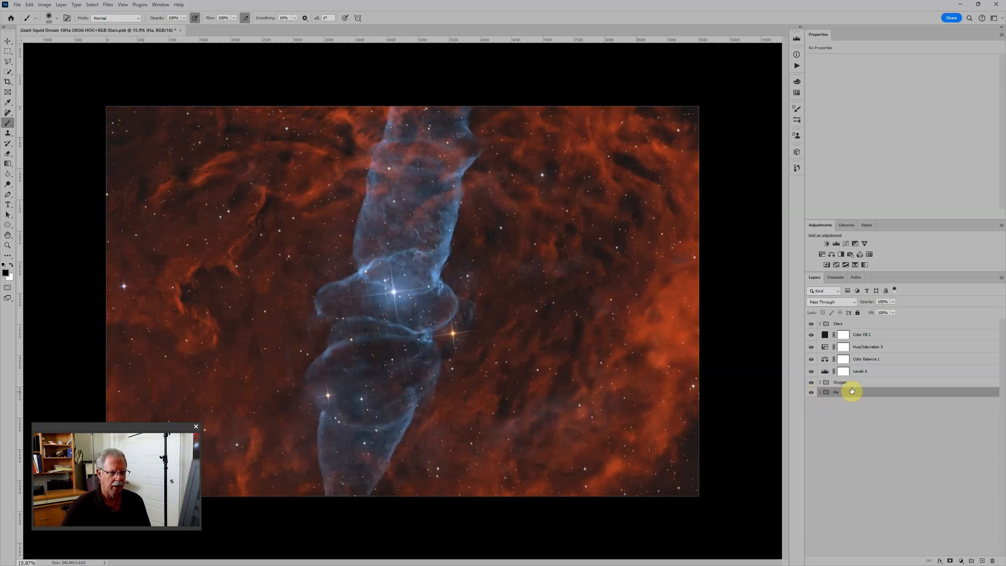
pyautogui.keyDown('alt'); pyautogui.click(811, 383); pyautogui.keyUp('alt')
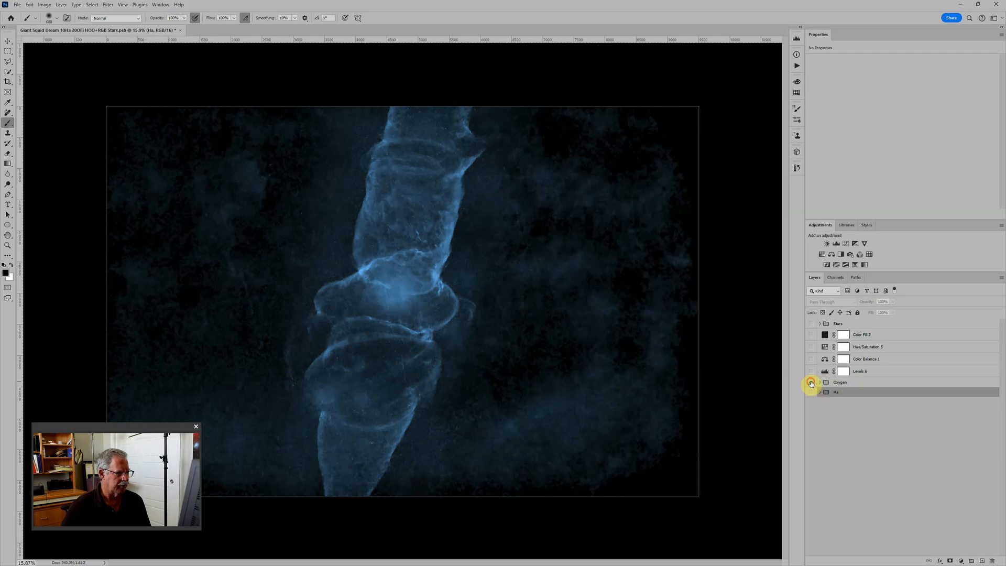
pyautogui.keyDown('alt'); pyautogui.click(811, 384); pyautogui.keyUp('alt')
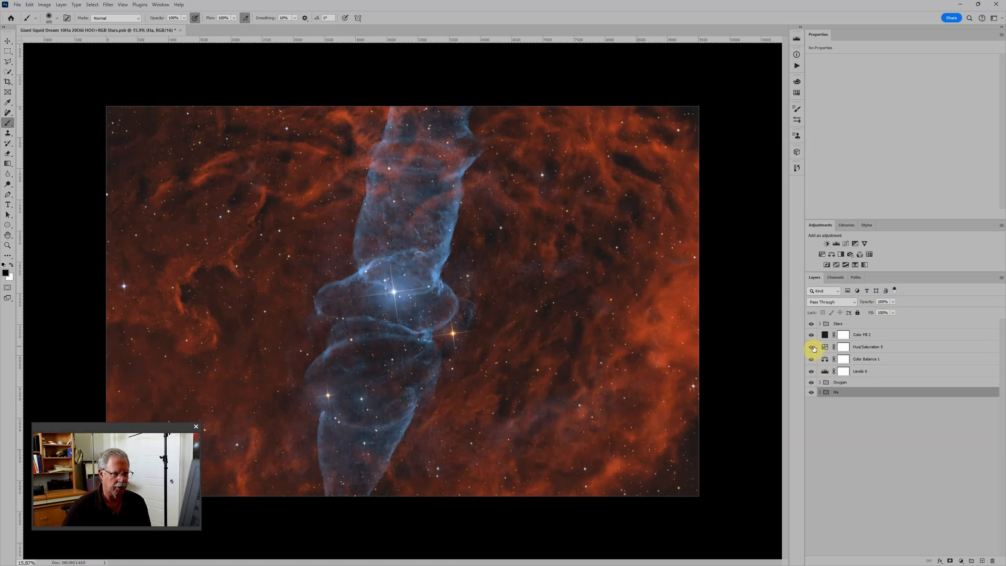
# Step: Inspect the fill colour of the Color Fill 2 layer without changing it, and hide that layer
pyautogui.click(826, 336)
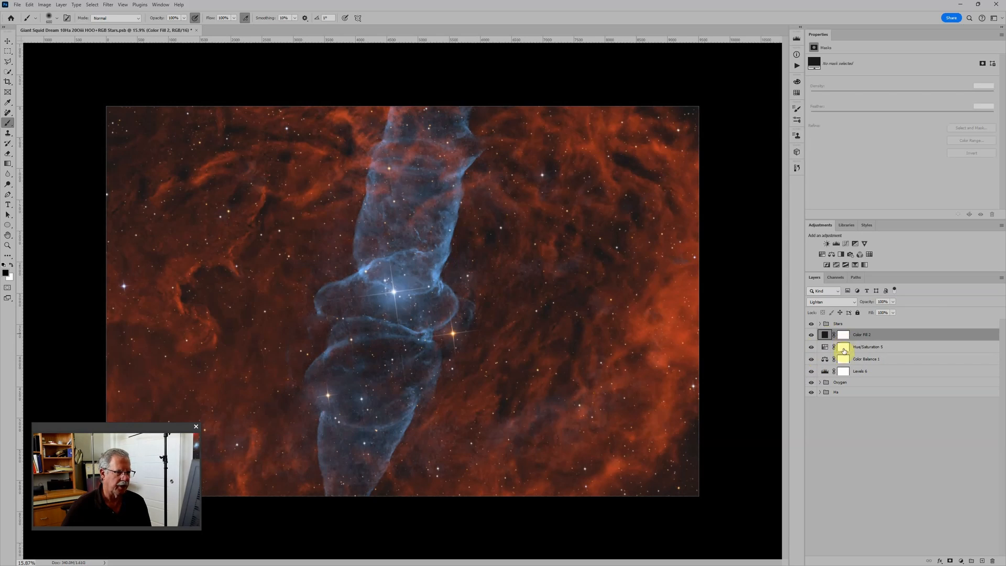
pyautogui.doubleClick(826, 335)
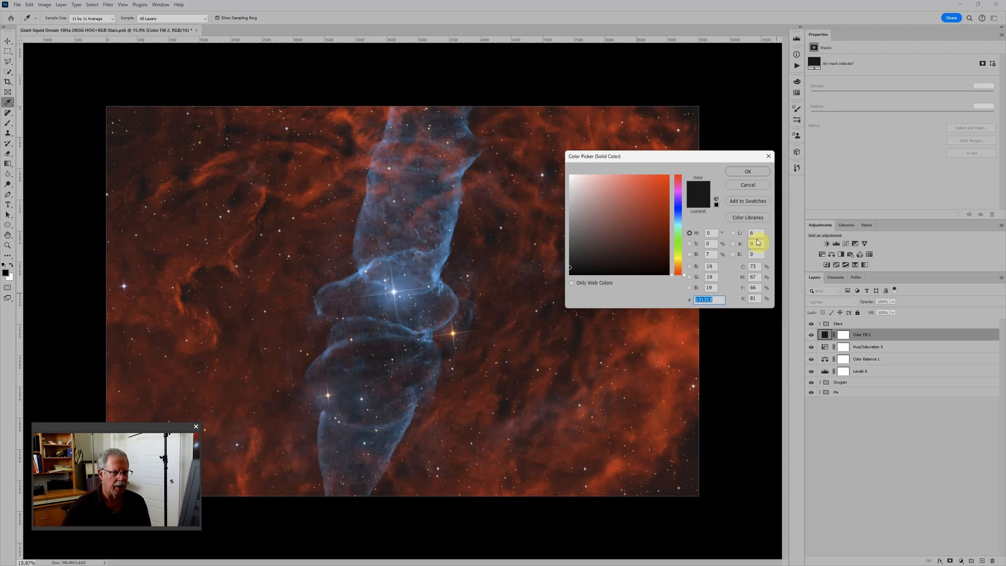
pyautogui.click(769, 157)
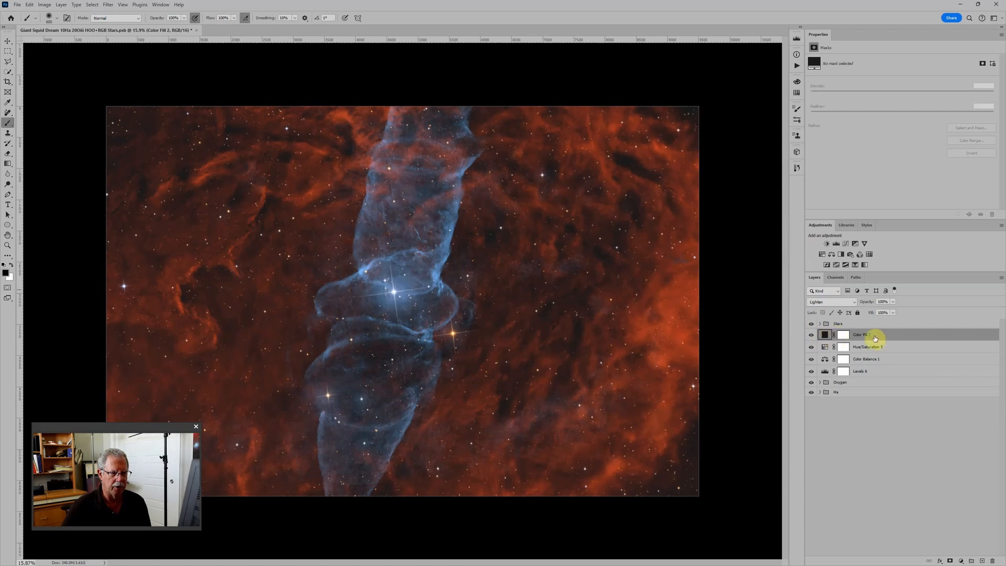
pyautogui.click(811, 335)
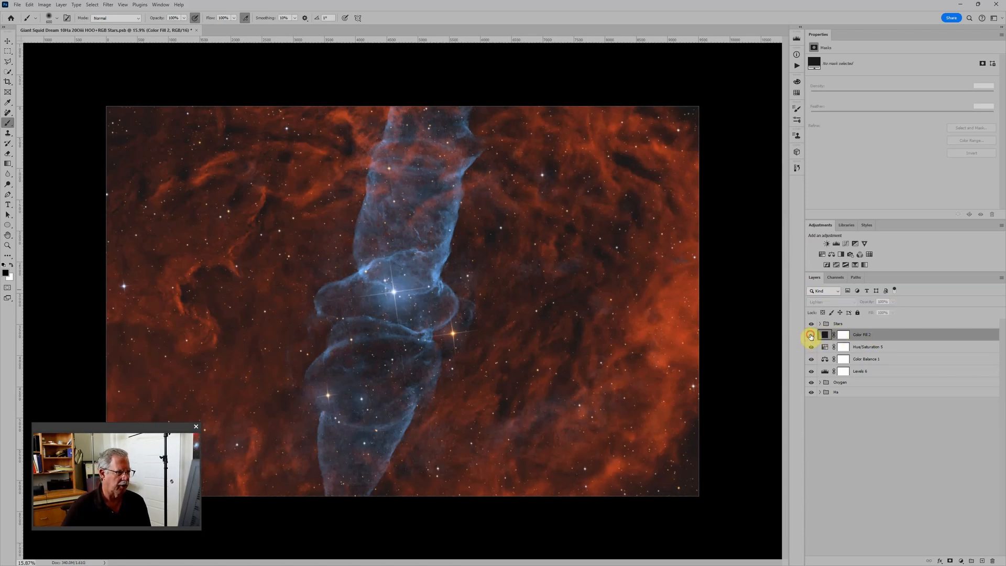
# Step: Toggle the visibility of the Color Fill 2 layer several times to compare the dark background areas, leaving the layer visible
pyautogui.click(811, 335)
pyautogui.click(811, 335)
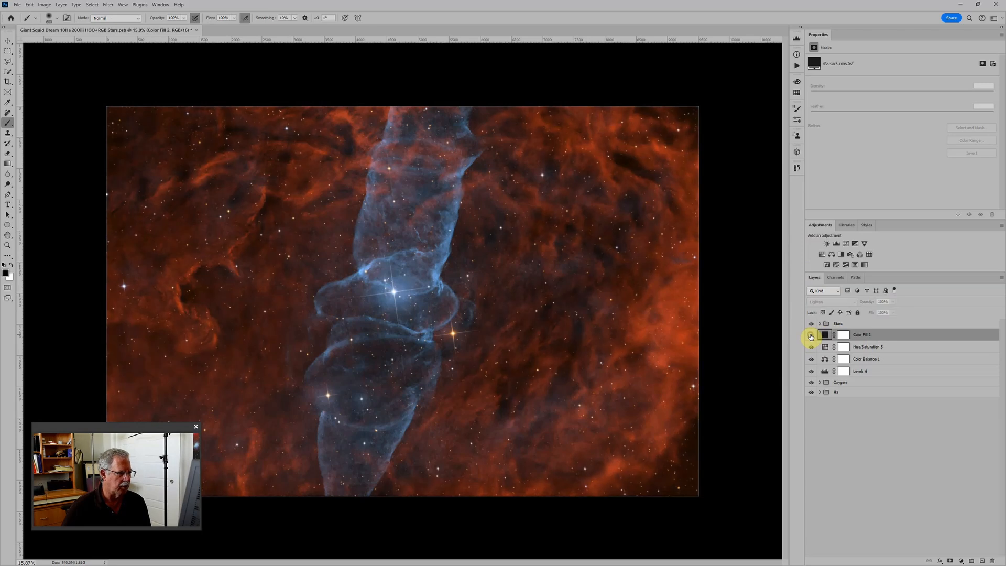
pyautogui.click(811, 336)
pyautogui.click(812, 335)
pyautogui.click(811, 335)
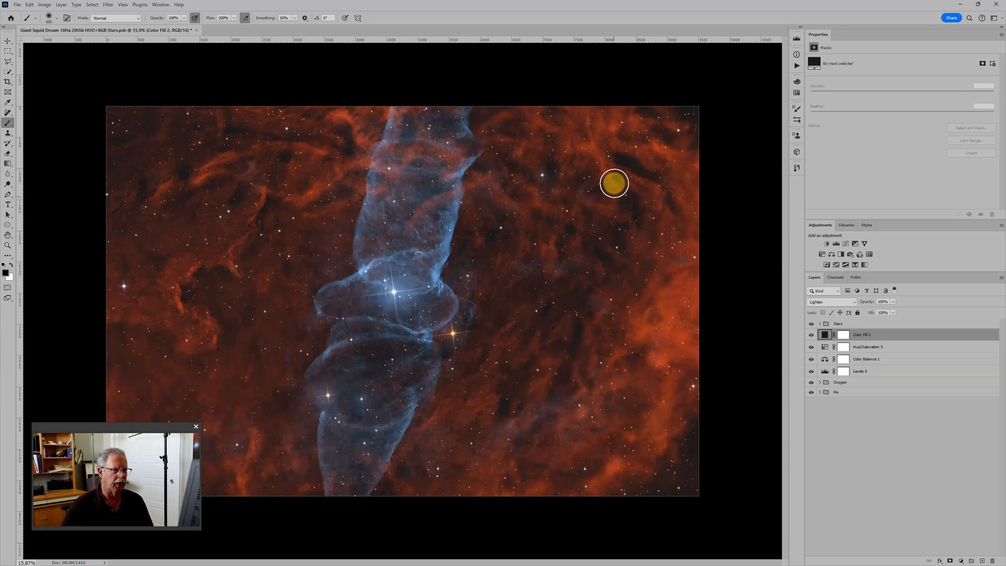
# Step: Hide the Color Fill 2 layer, examine the dark areas beside the nebula up close, and show the layer again
pyautogui.click(811, 335)
pyautogui.scroll(-2, 589, 310)
pyautogui.scroll(5, 557, 306)
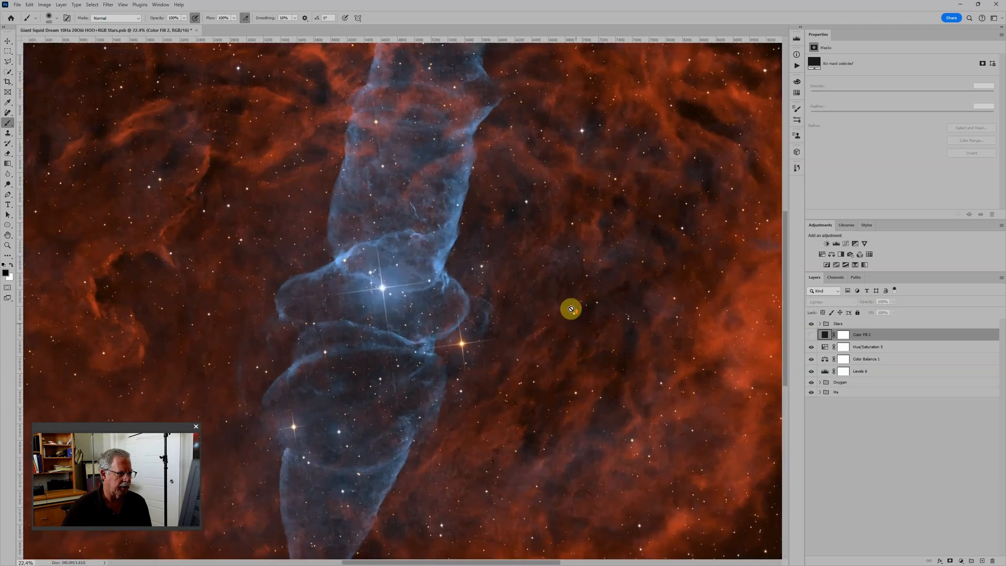
pyautogui.scroll(4, 629, 325)
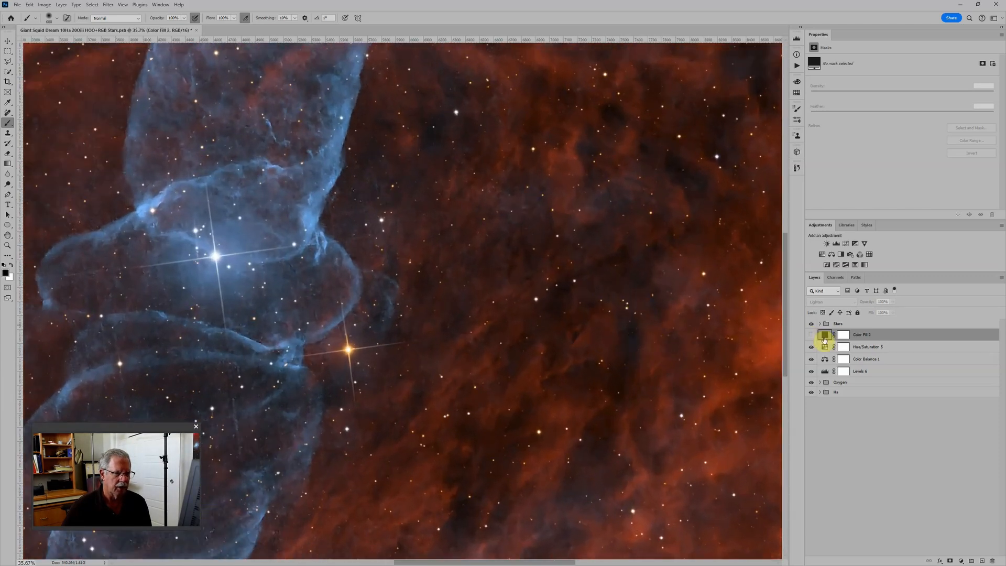
pyautogui.click(812, 337)
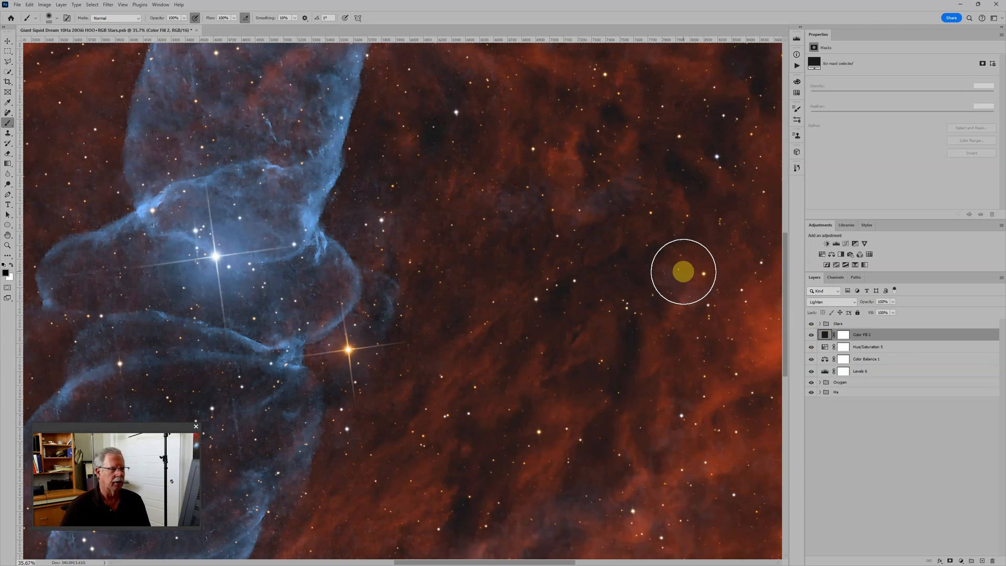
pyautogui.scroll(-3, 676, 271)
pyautogui.scroll(-2, 682, 272)
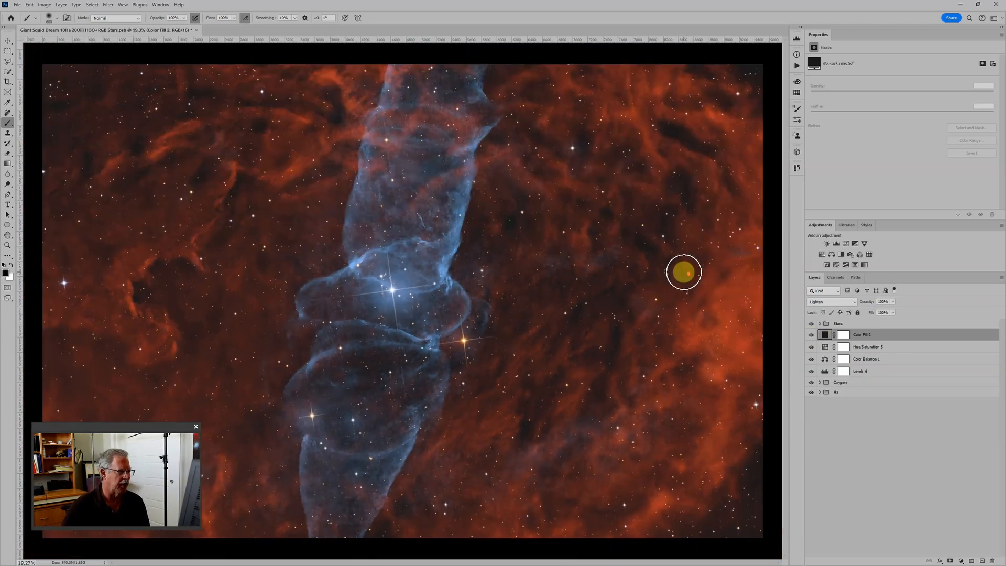
# Step: View the image without the Stars group, restore the group, and select the Oxygen master light smart object inside the Oxygen group
pyautogui.click(811, 324)
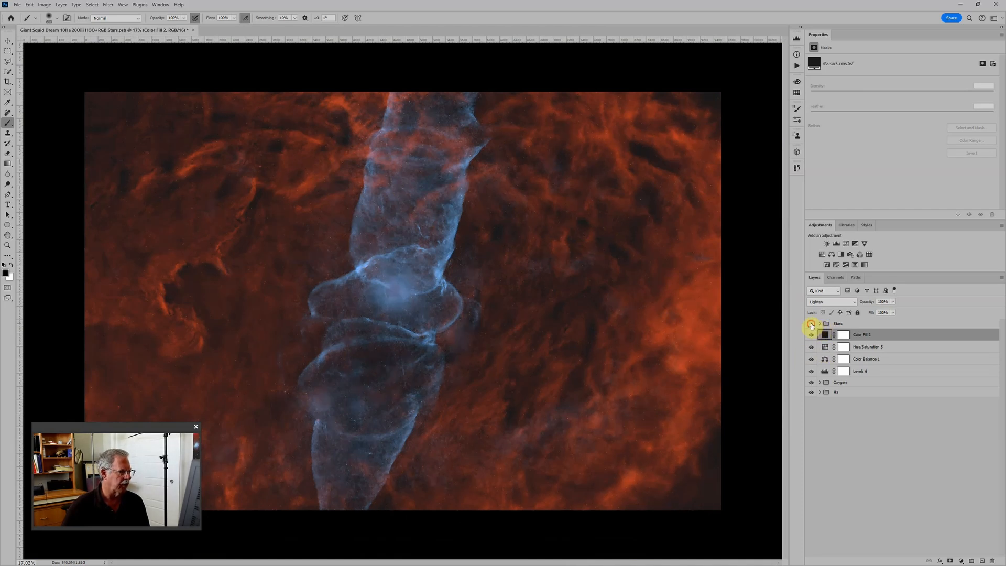
pyautogui.click(812, 324)
pyautogui.scroll(1, 525, 257)
pyautogui.scroll(-2, 524, 257)
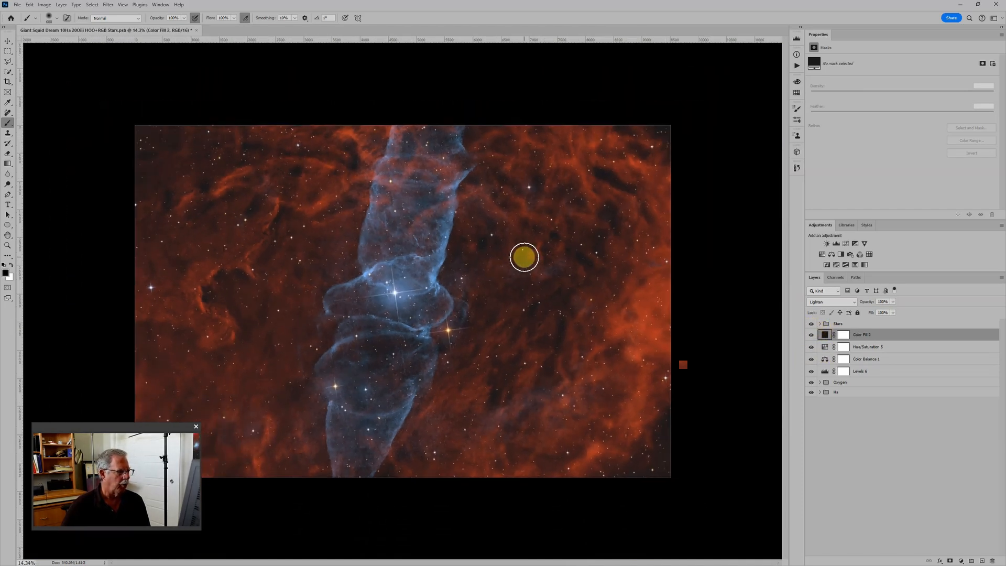
pyautogui.scroll(-1, 524, 257)
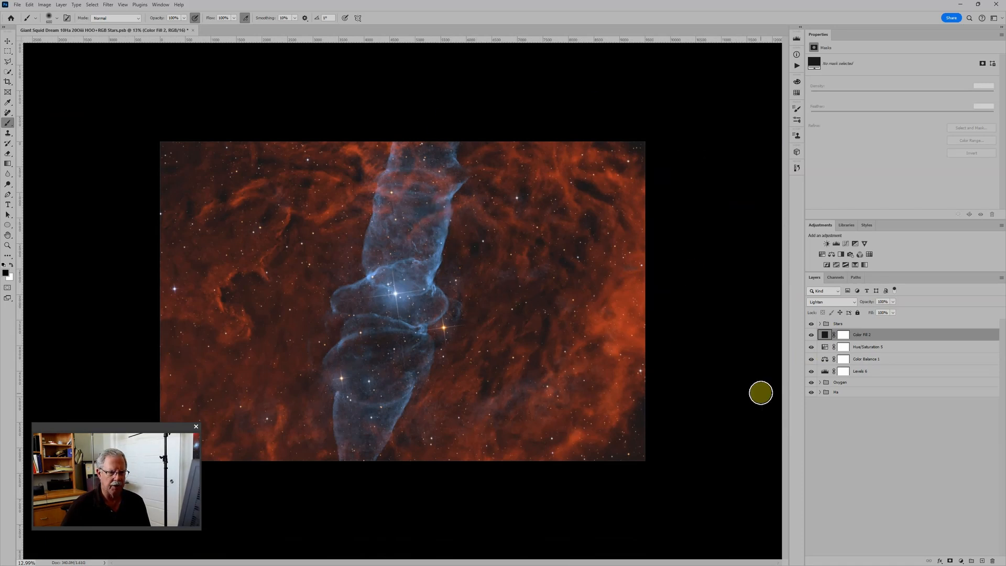
pyautogui.click(821, 383)
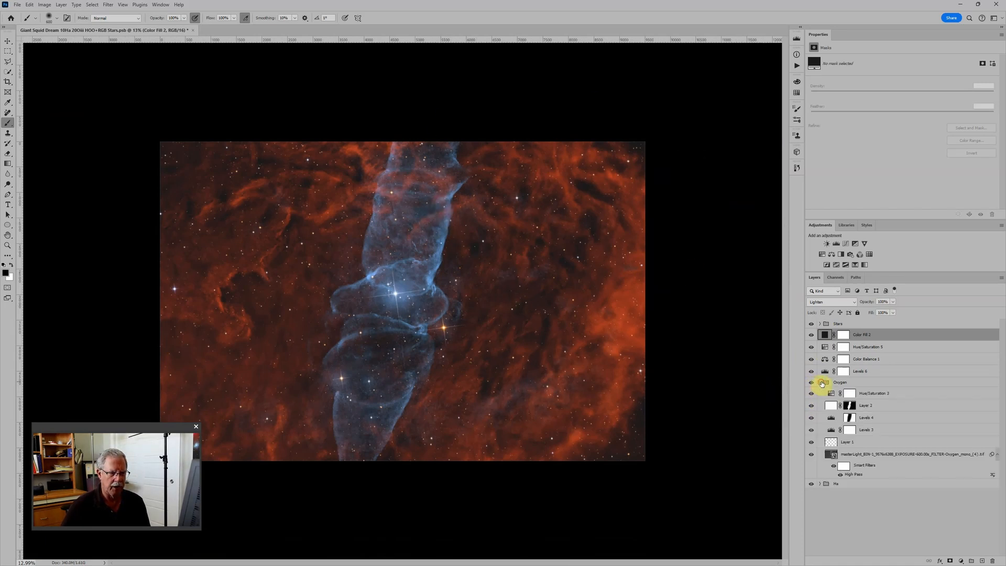
pyautogui.click(847, 454)
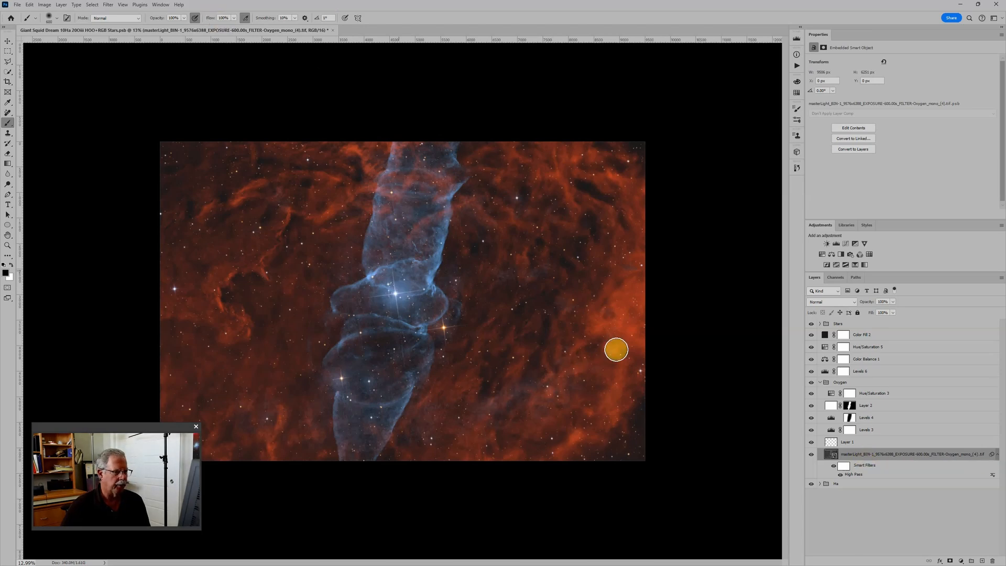
# Step: Start Load Files into Stack and browse to the folder DATA (D:) > Astro > DreamScope Data > Giant Squid
pyautogui.click(18, 5)
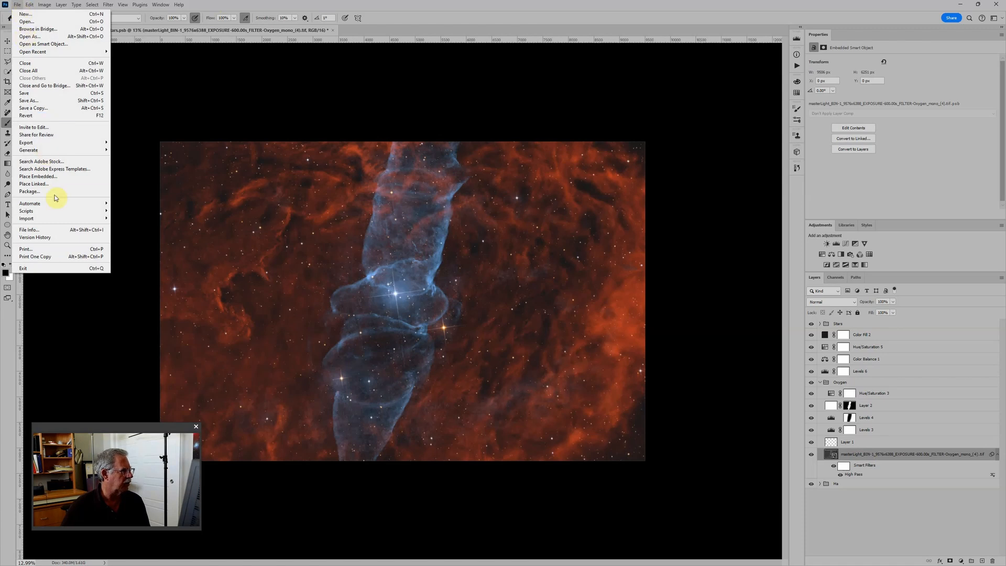
pyautogui.moveTo(54, 212)
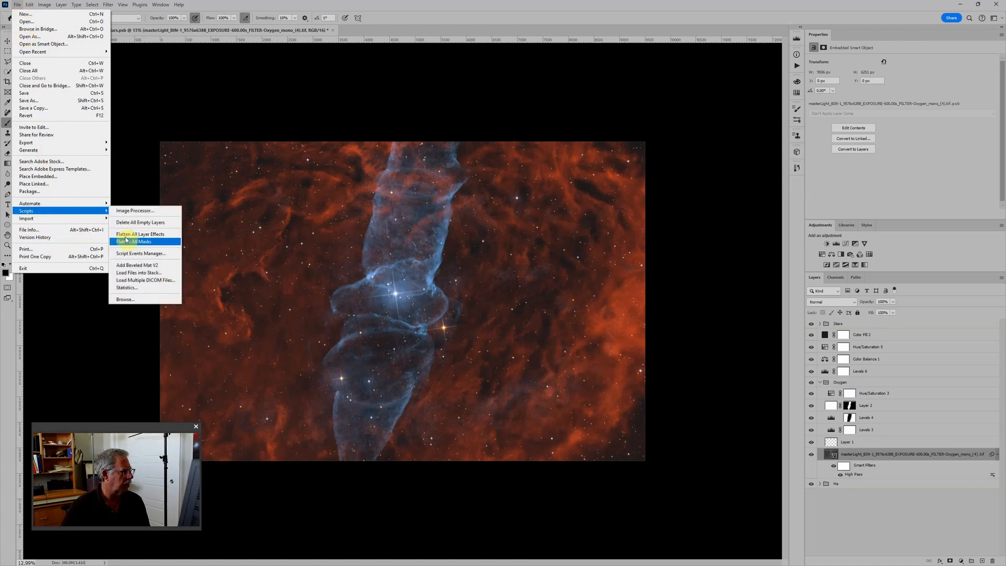
pyautogui.click(141, 273)
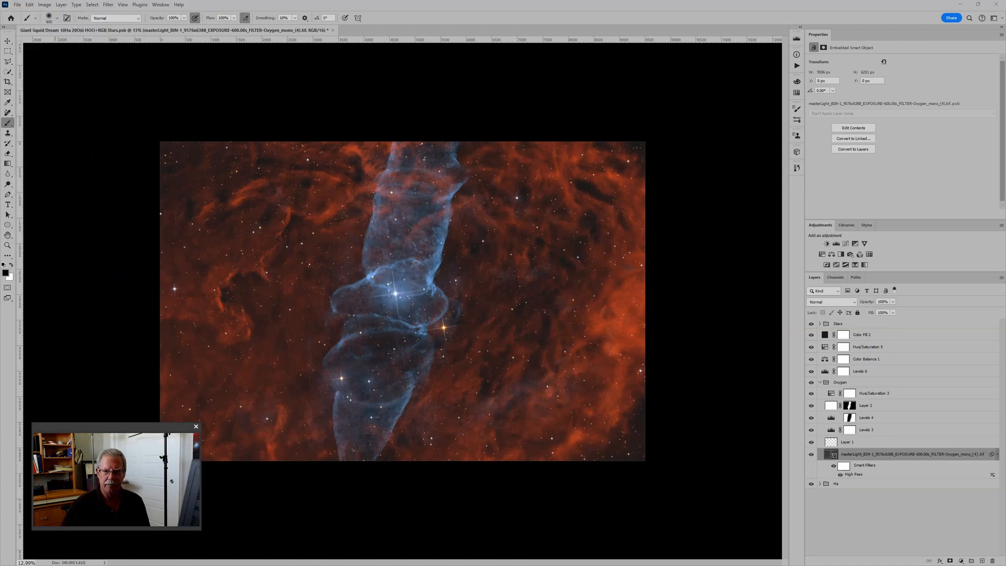
pyautogui.click(658, 260)
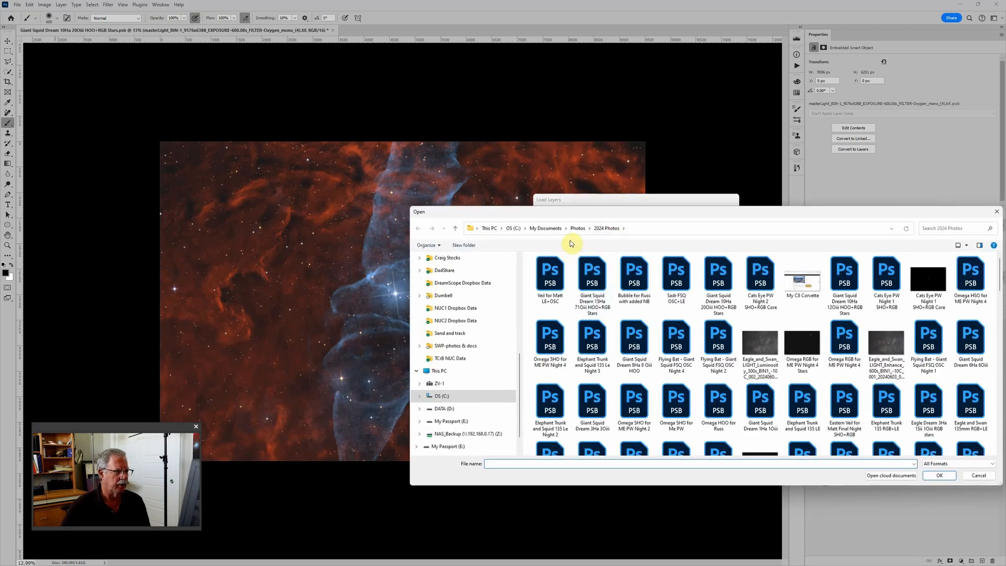
pyautogui.click(487, 407)
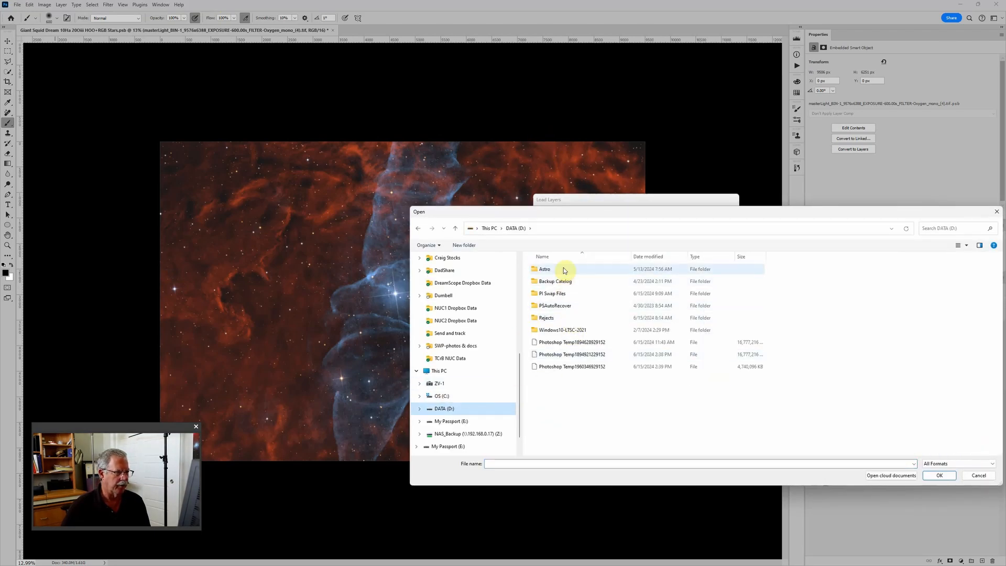
pyautogui.doubleClick(566, 306)
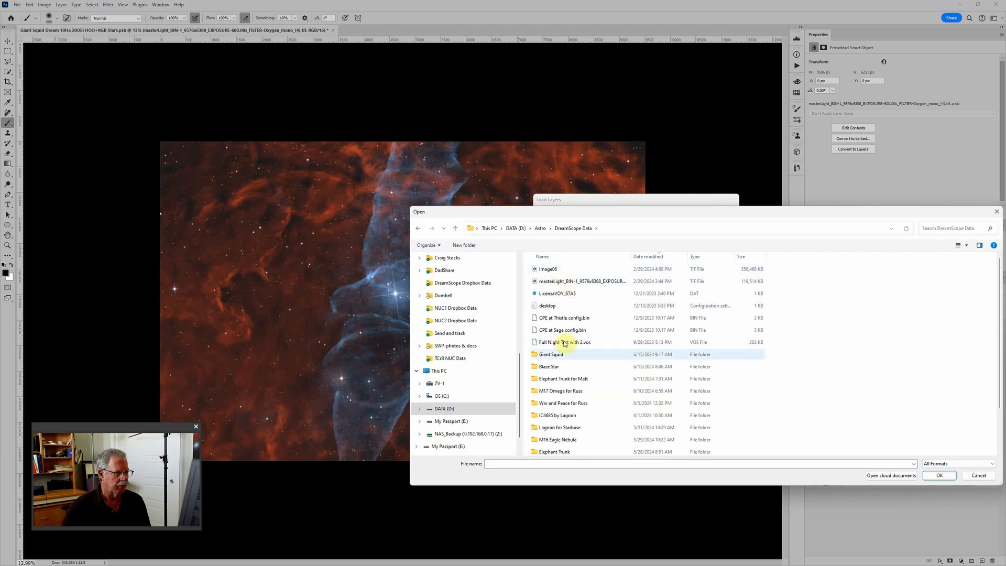
pyautogui.doubleClick(562, 357)
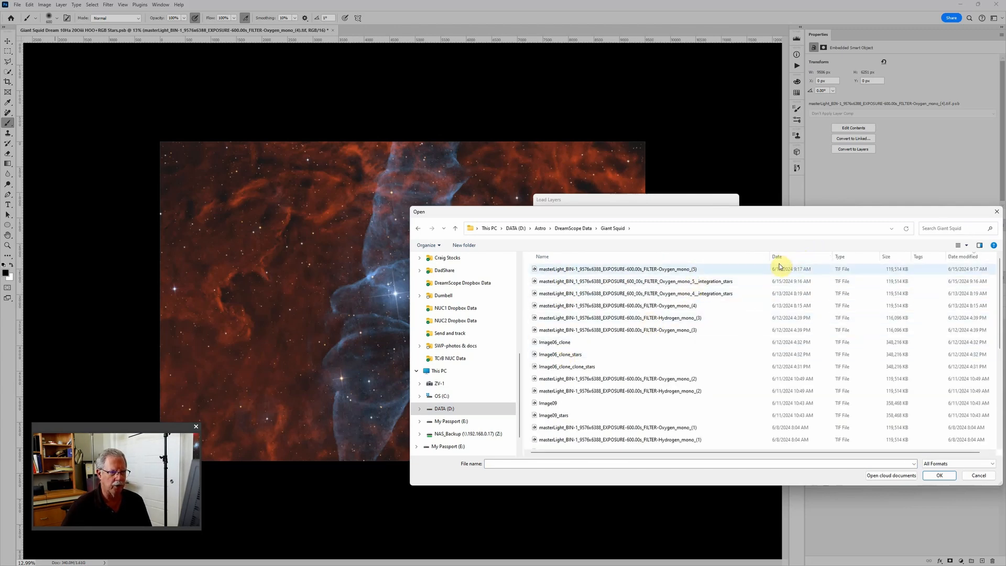
# Step: Load the Oxygen_mono_(5) and Oxygen_mono_5__integration_stars TIF files as layers of a new document
pyautogui.click(685, 269)
pyautogui.keyDown('ctrl'); pyautogui.click(685, 282); pyautogui.keyUp('ctrl')
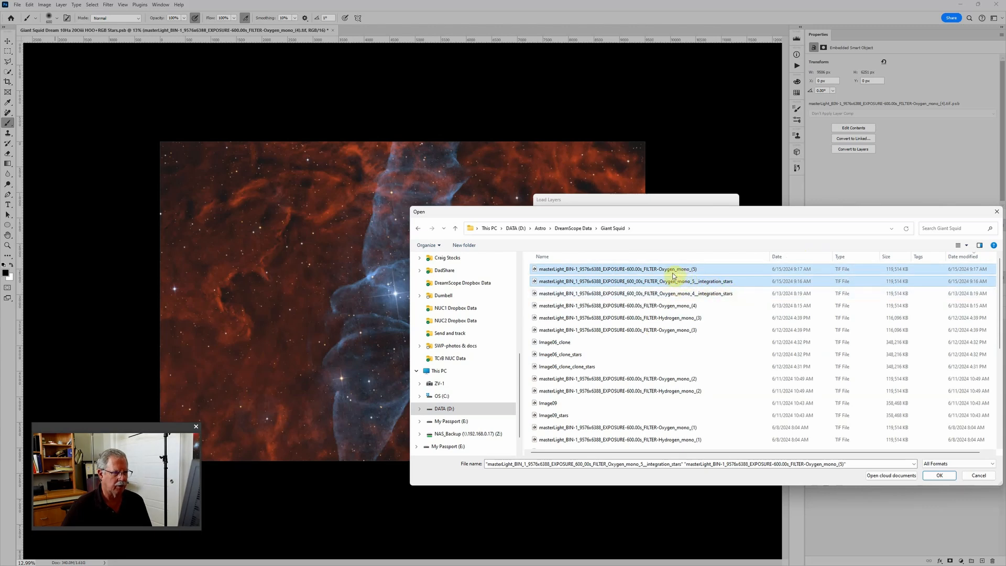
pyautogui.click(938, 474)
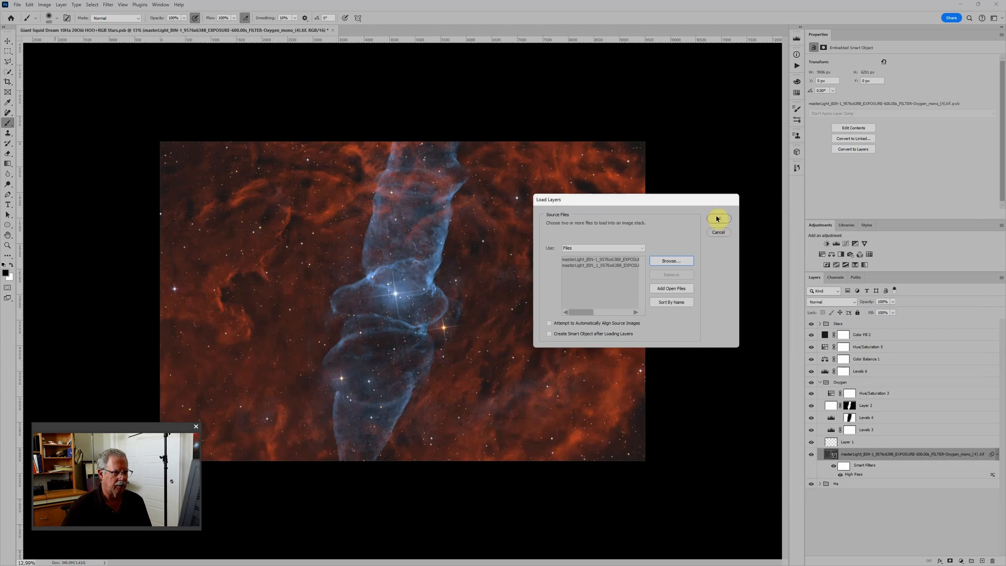
pyautogui.click(718, 220)
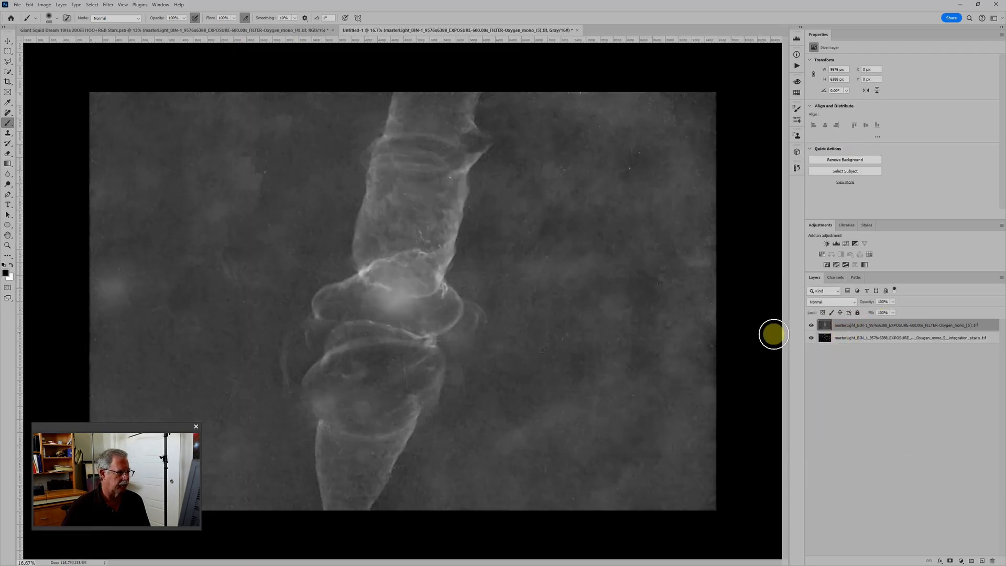
# Step: Place the Oxygen stars layer above the starless Oxygen layer and group the two layers
pyautogui.moveTo(854, 340); pyautogui.dragTo(855, 321)
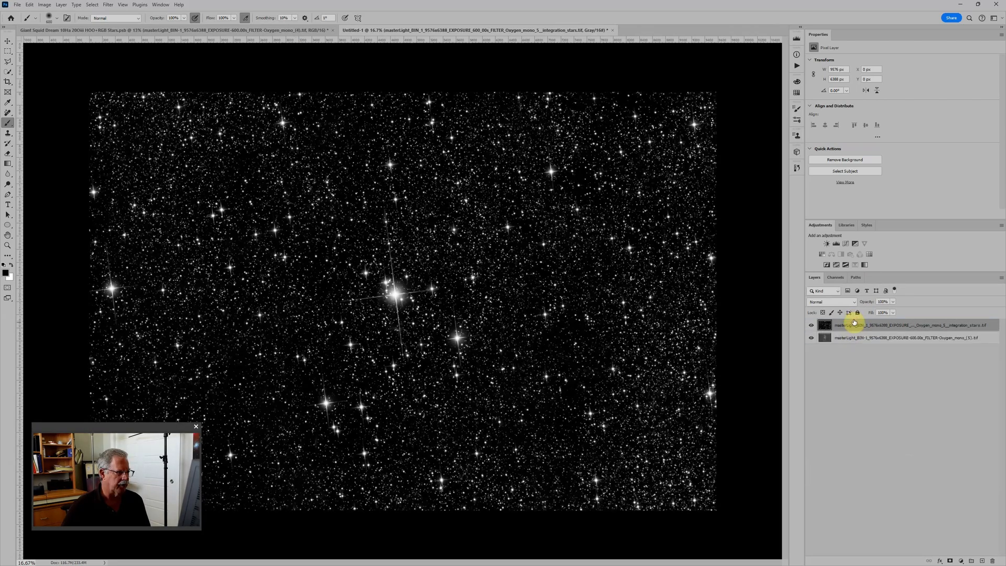
pyautogui.keyDown('shift'); pyautogui.click(866, 338); pyautogui.keyUp('shift')
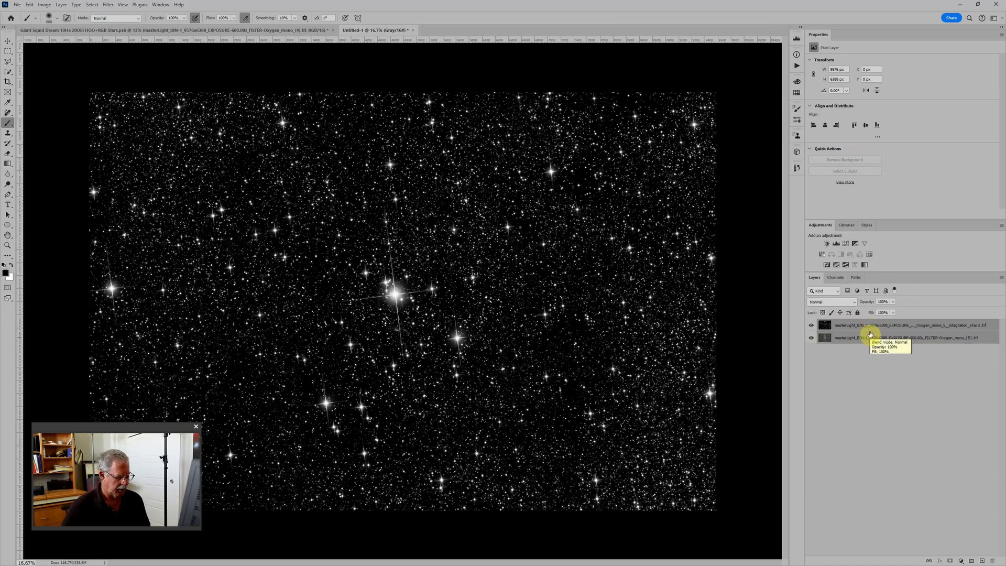
pyautogui.hotkey('ctrl', 'g')
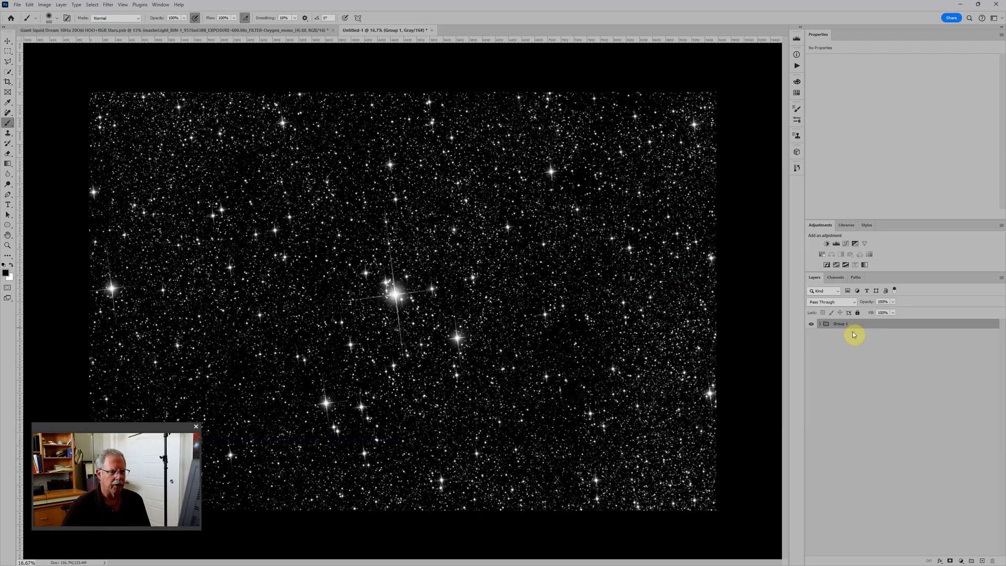
# Step: Return to the Giant Squid document, collapse the Oxygen group and select the Stars group as the insertion point
pyautogui.click(175, 30)
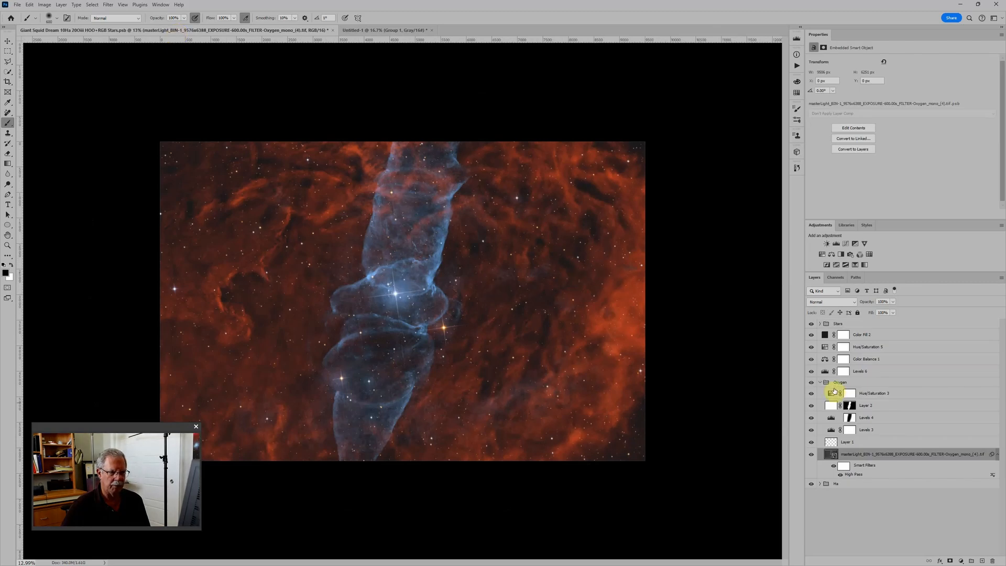
pyautogui.click(821, 382)
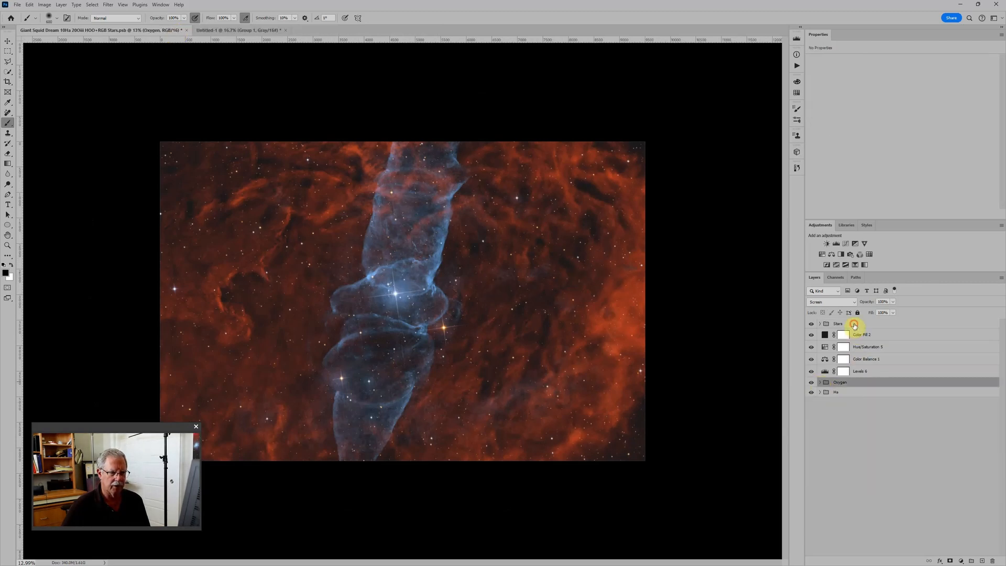
pyautogui.click(853, 323)
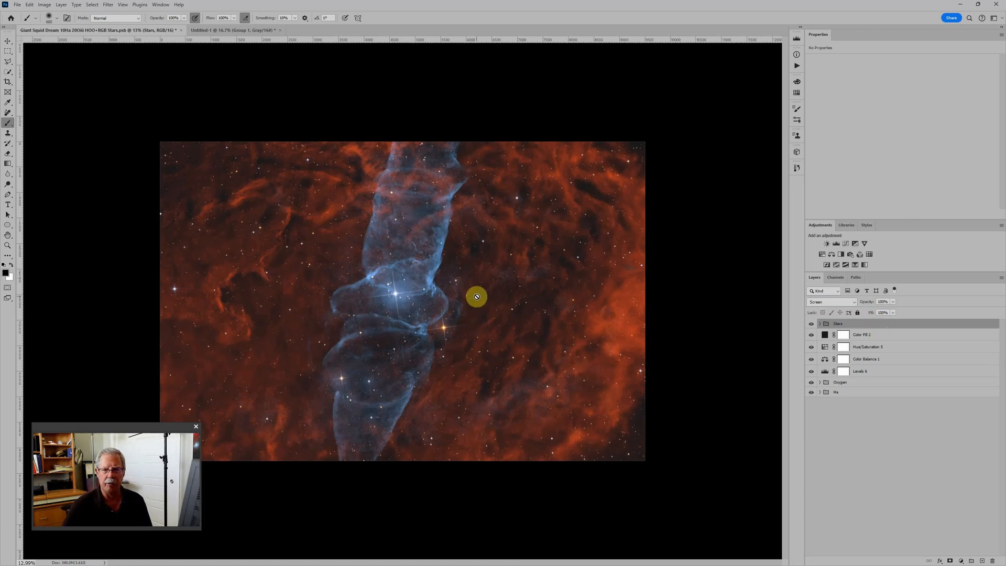
# Step: Copy Group 1 from the Untitled-1 document into the Giant Squid document above the Stars group with the Move tool
pyautogui.click(222, 32)
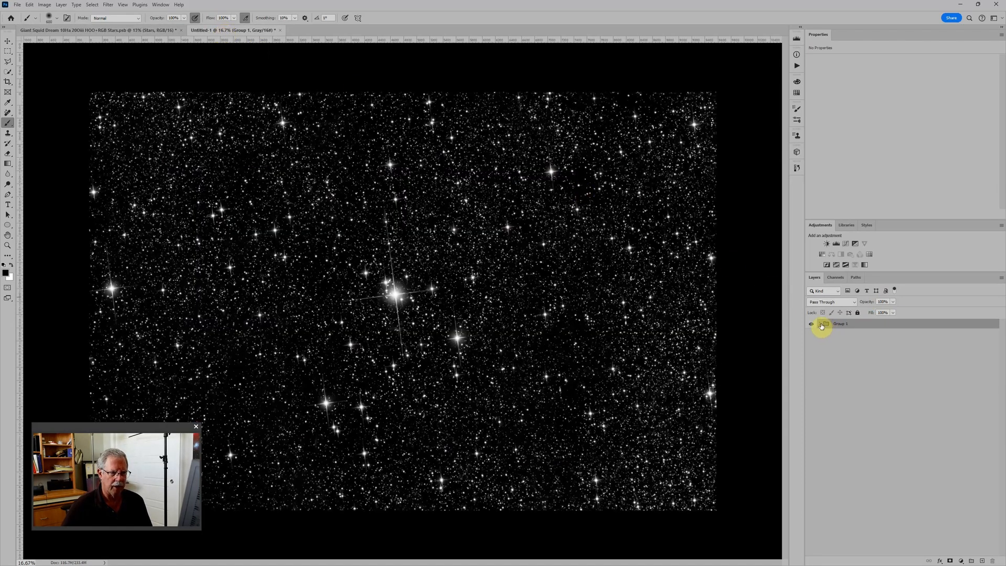
pyautogui.click(9, 43)
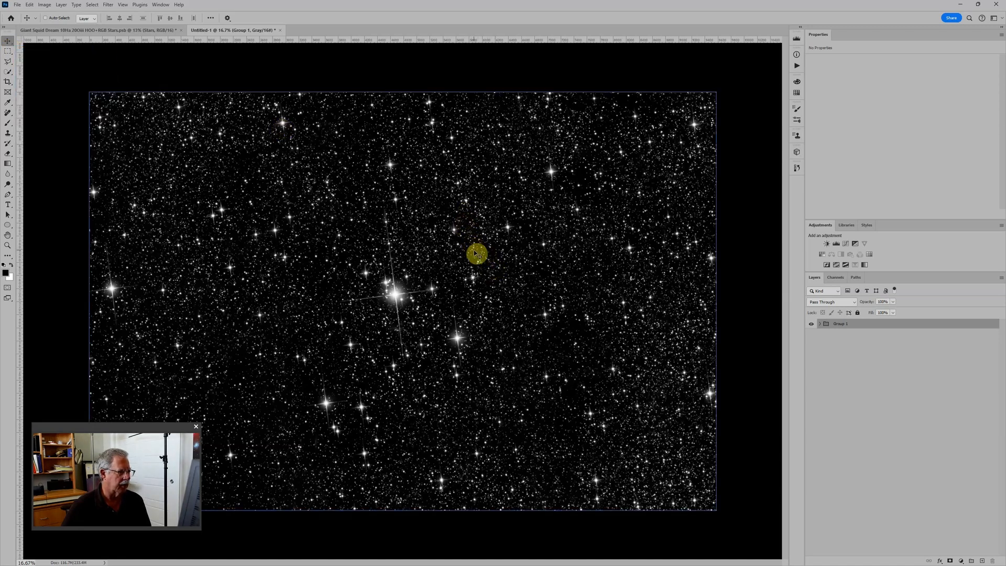
pyautogui.moveTo(474, 252); pyautogui.dragTo(145, 31)
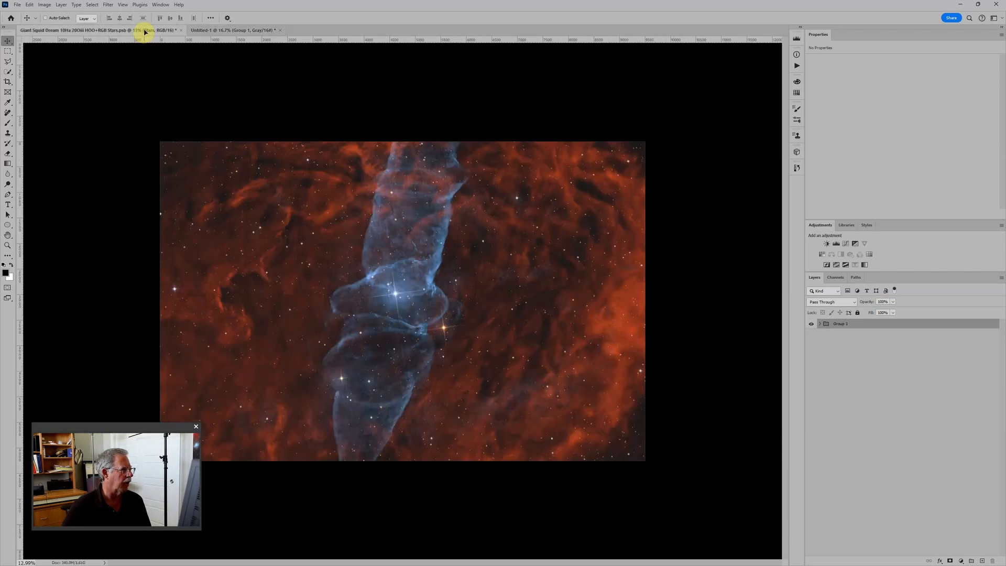
pyautogui.moveTo(145, 33); pyautogui.dragTo(317, 167)
pyautogui.moveTo(345, 199); pyautogui.dragTo(369, 224)
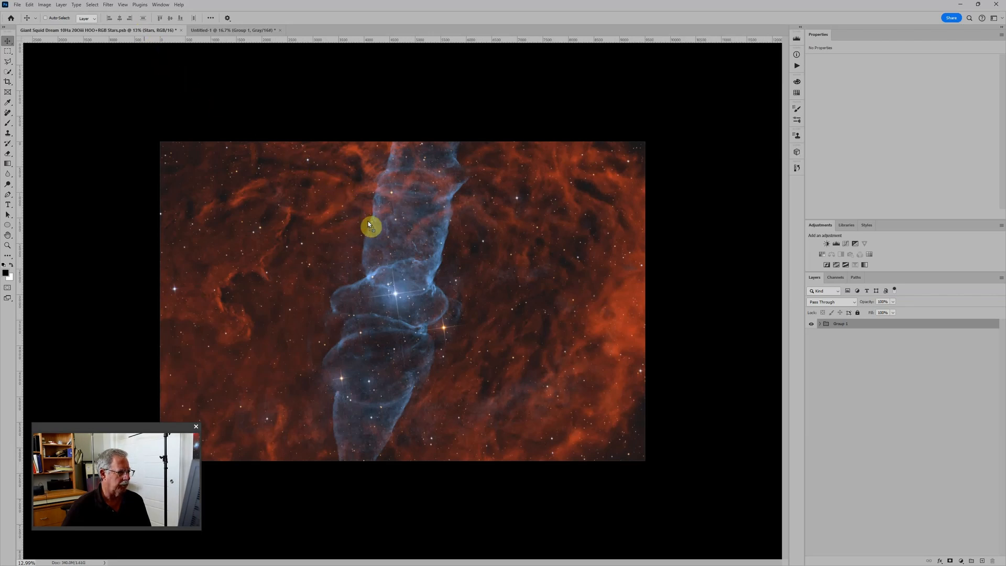
pyautogui.moveTo(407, 268); pyautogui.dragTo(461, 300)
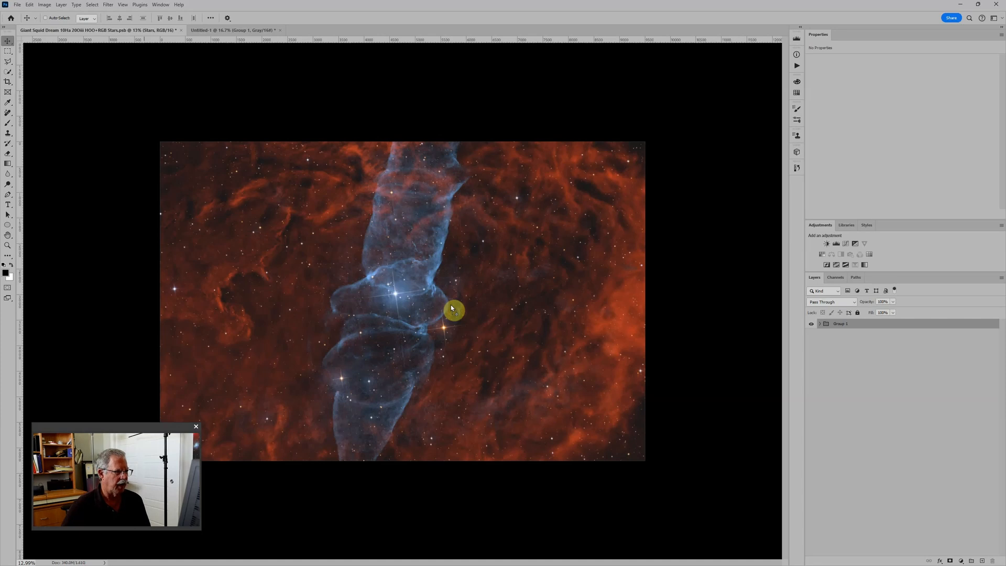
pyautogui.moveTo(452, 306); pyautogui.dragTo(451, 305)
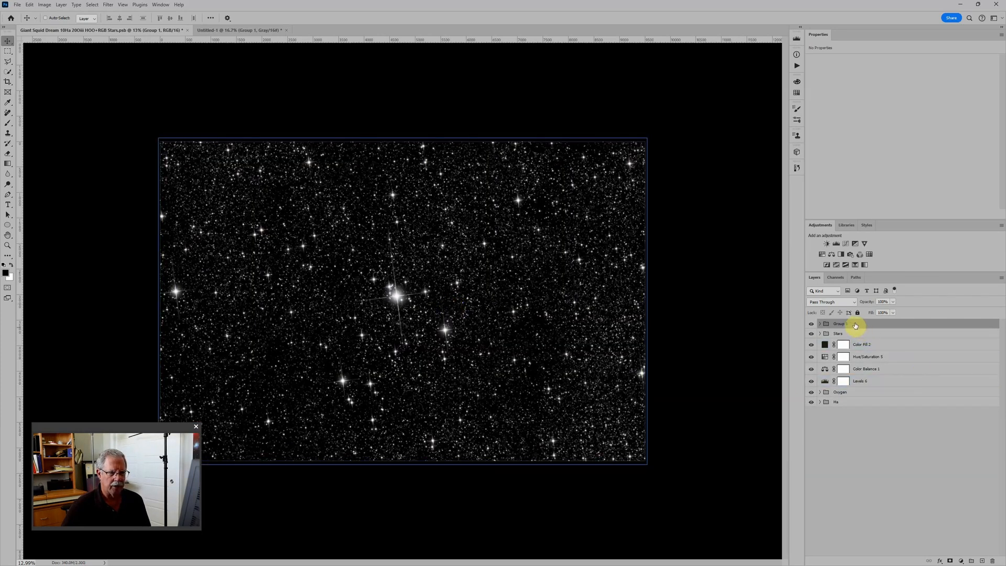
# Step: Expand Group 1 to reveal its Oxygen stars and starless layers above the Stars group
pyautogui.moveTo(839, 324); pyautogui.dragTo(883, 338)
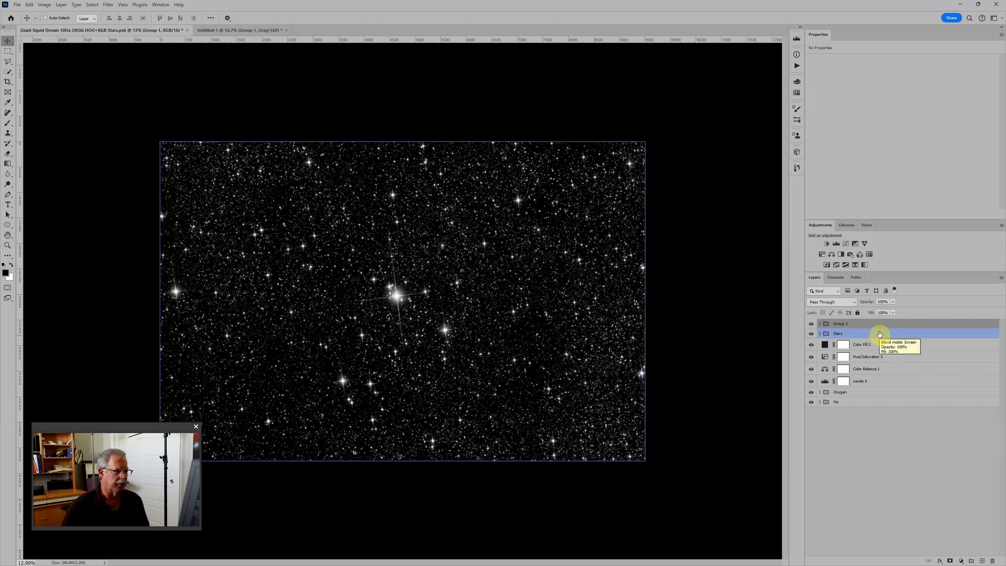
pyautogui.moveTo(876, 334); pyautogui.dragTo(417, 337)
pyautogui.scroll(4, 418, 330)
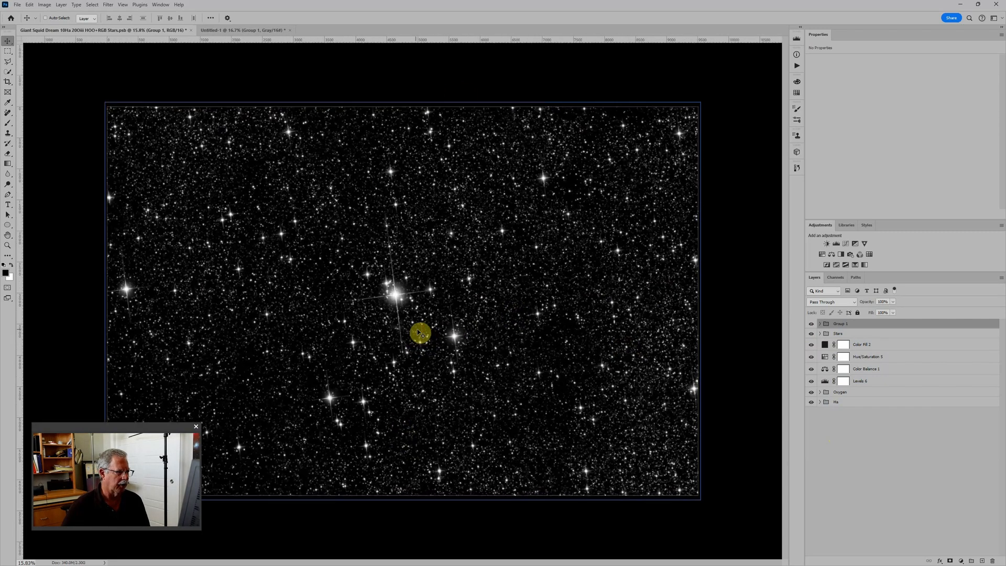
pyautogui.scroll(1, 414, 321)
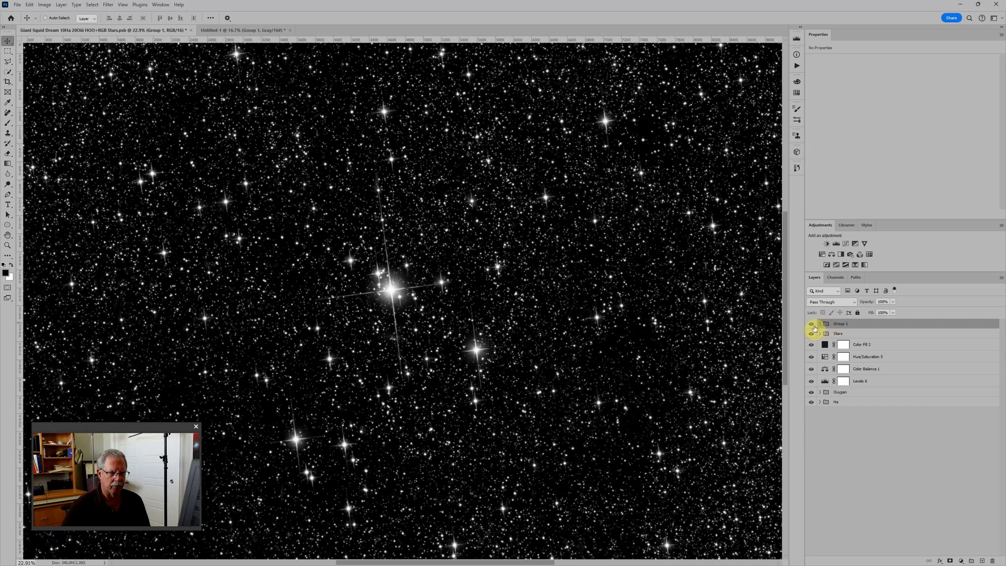
pyautogui.click(820, 324)
pyautogui.click(839, 337)
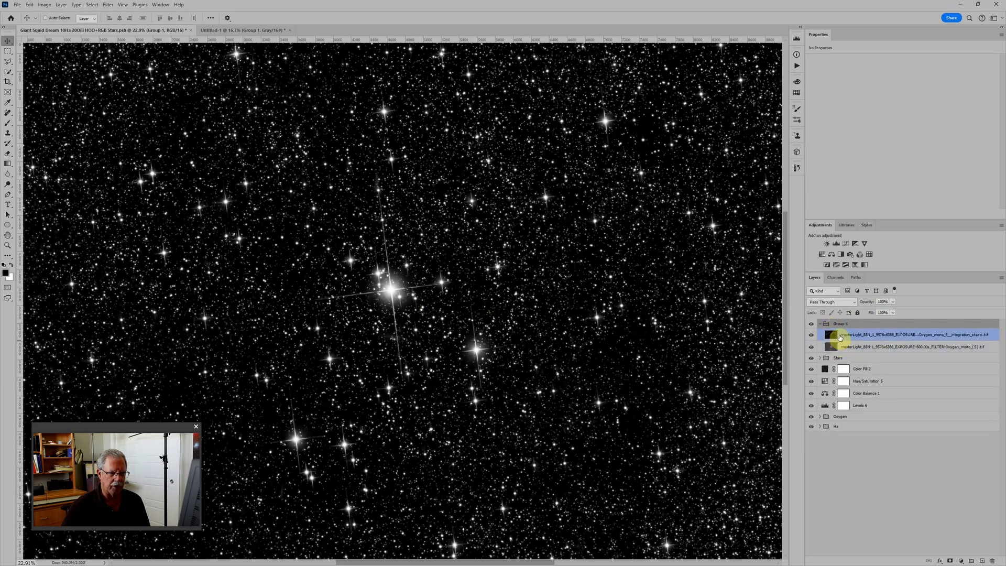
# Step: Set Group 1's blend mode to Lighten and move the group to line up its stars with the composite's stars
pyautogui.click(843, 325)
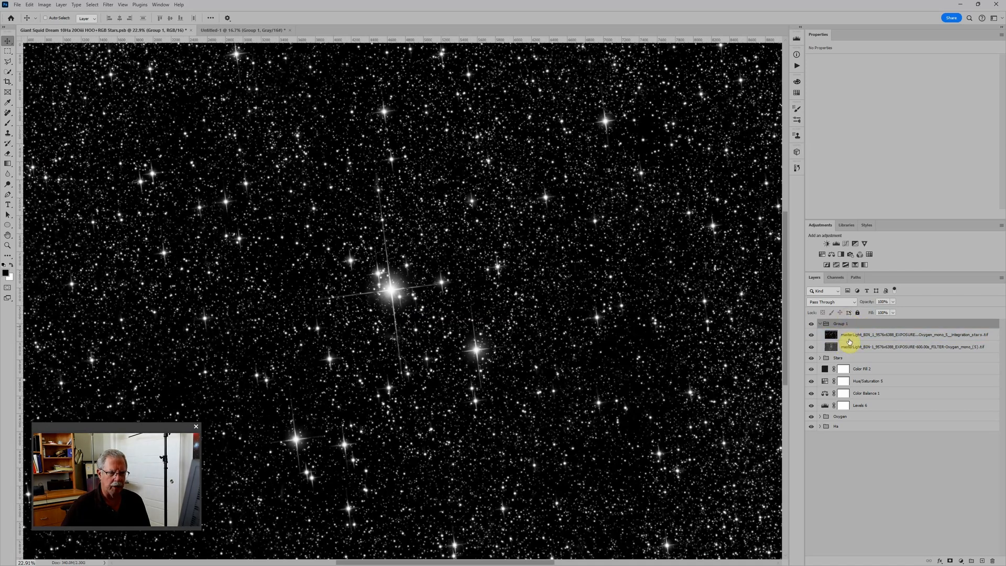
pyautogui.click(841, 303)
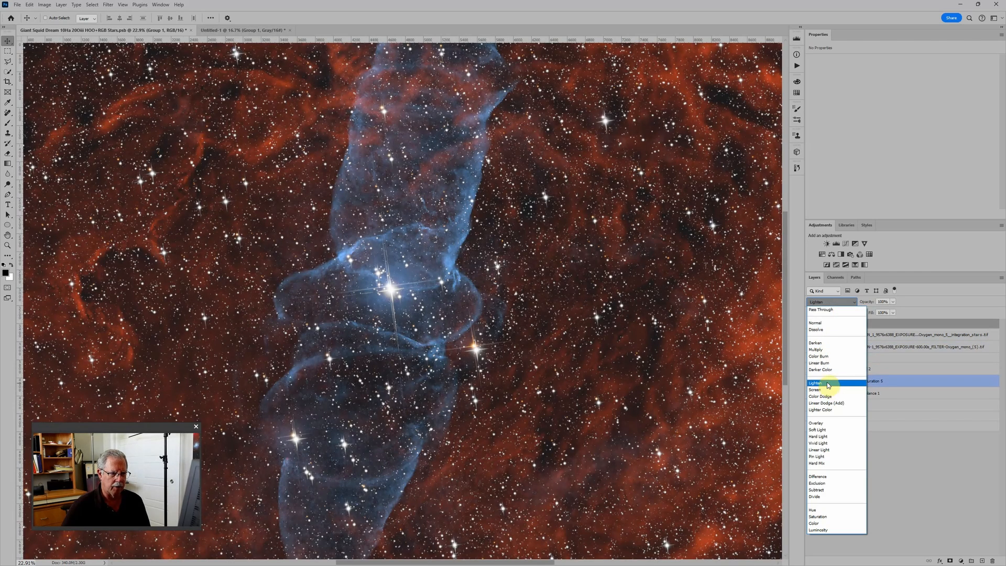
pyautogui.click(828, 383)
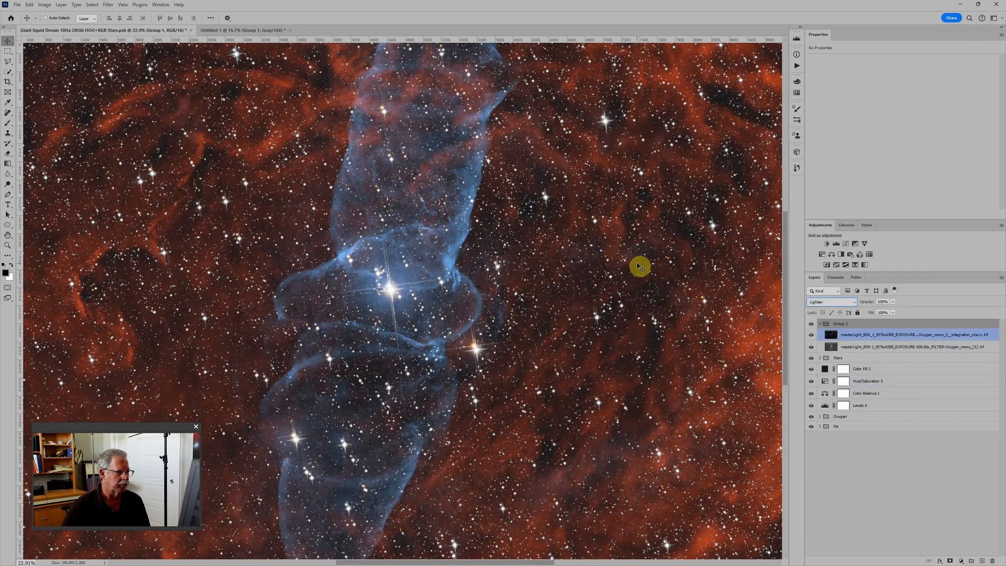
pyautogui.click(815, 340)
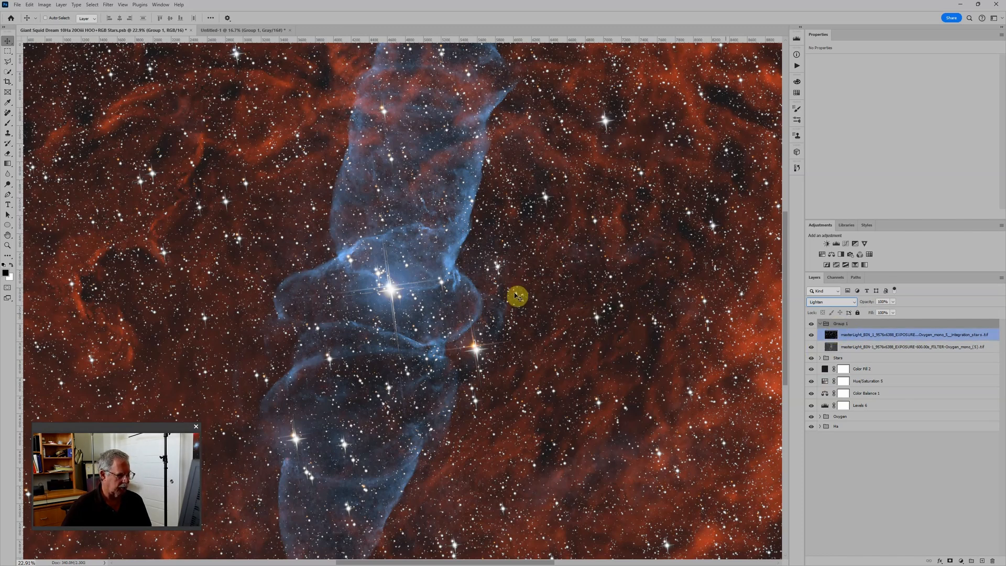
pyautogui.moveTo(500, 288)
pyautogui.mouseDown()
pyautogui.moveTo(526, 299)
pyautogui.moveTo(504, 289)
pyautogui.mouseUp()
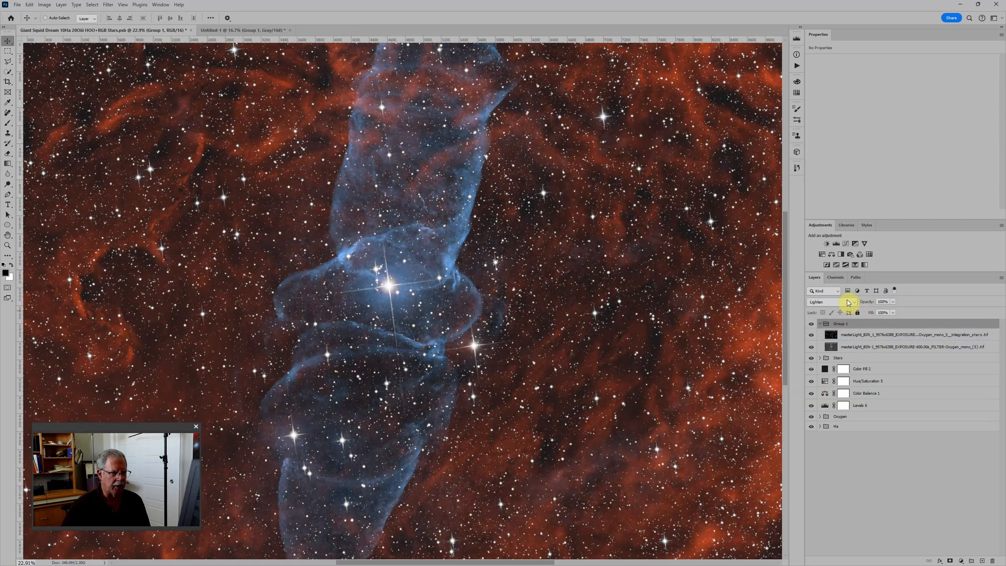
# Step: Switch Group 1's blend mode to Difference and nudge the group to refine its star alignment, checking it across the image
pyautogui.click(840, 303)
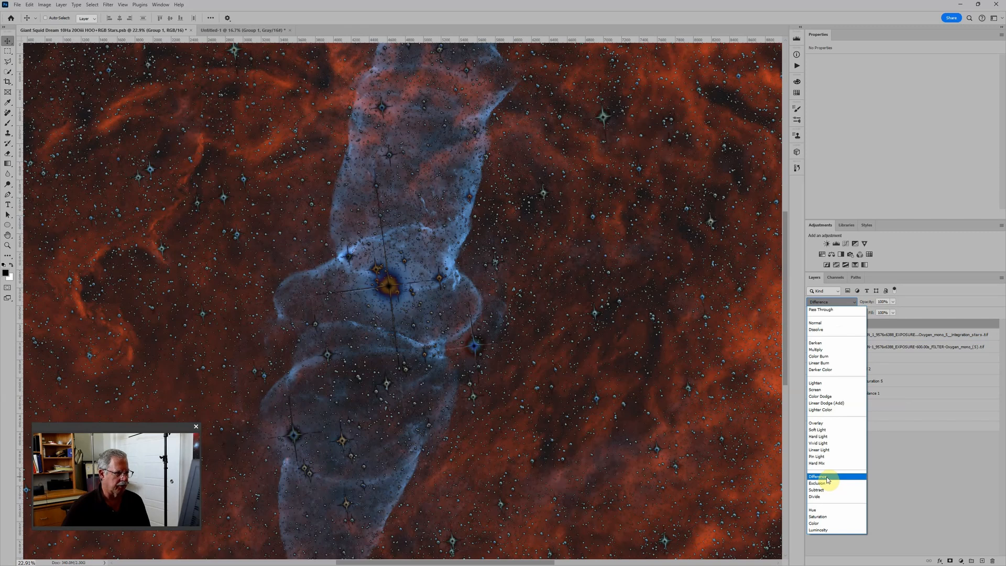
pyautogui.click(827, 477)
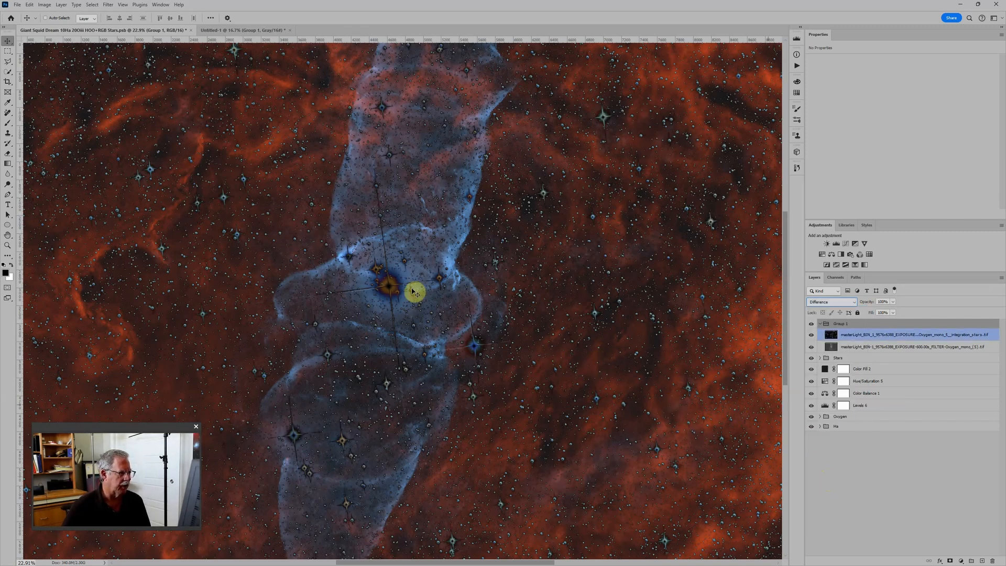
pyautogui.moveTo(625, 380); pyautogui.dragTo(504, 261)
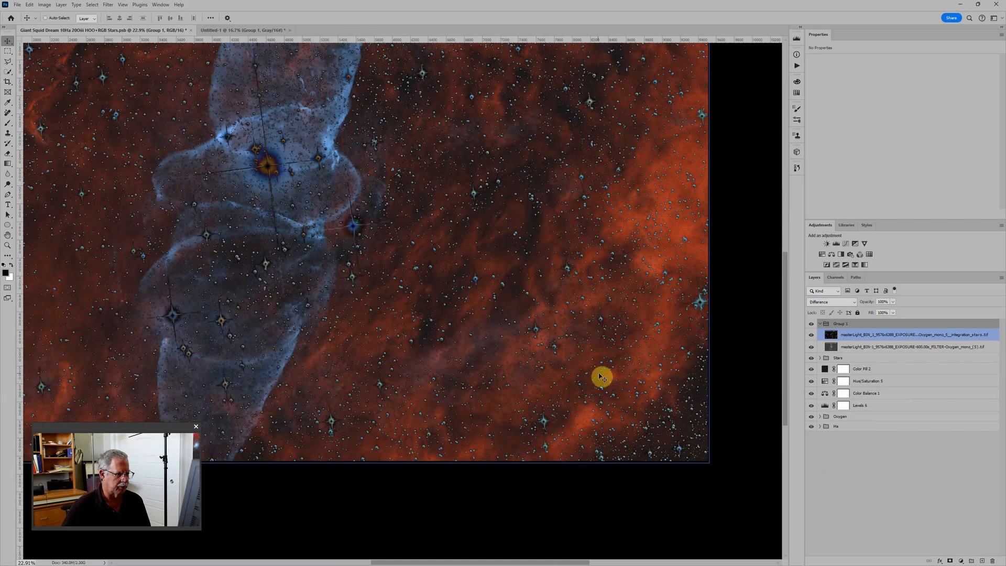
pyautogui.scroll(3, 621, 393)
pyautogui.scroll(2, 622, 395)
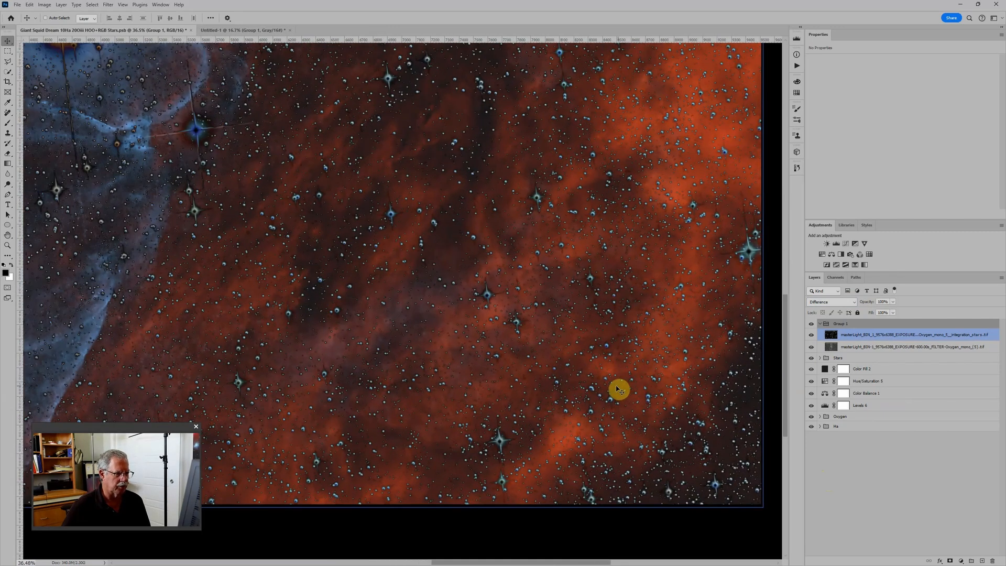
pyautogui.moveTo(601, 381); pyautogui.dragTo(597, 382)
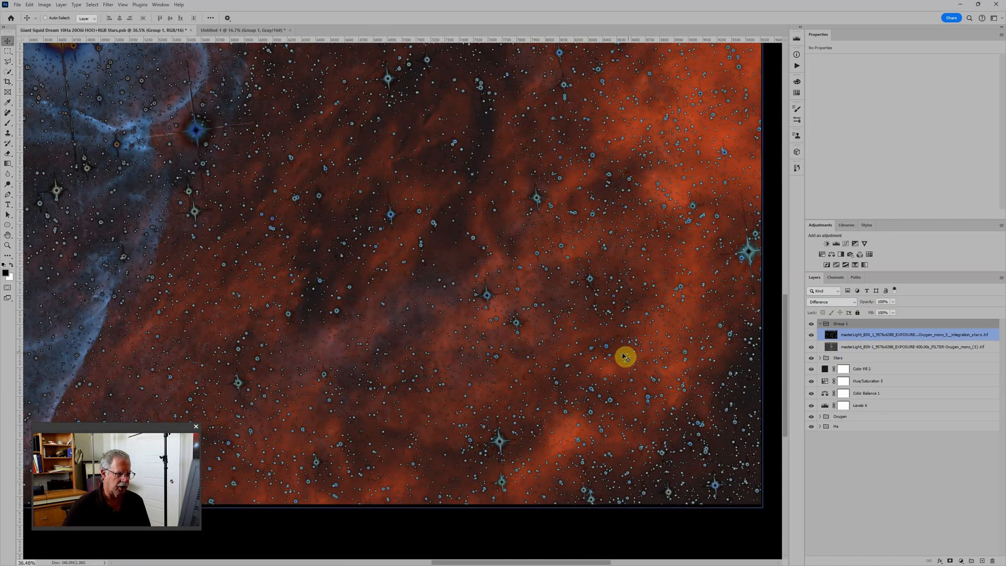
pyautogui.scroll(-3, 619, 320)
pyautogui.scroll(-3, 593, 254)
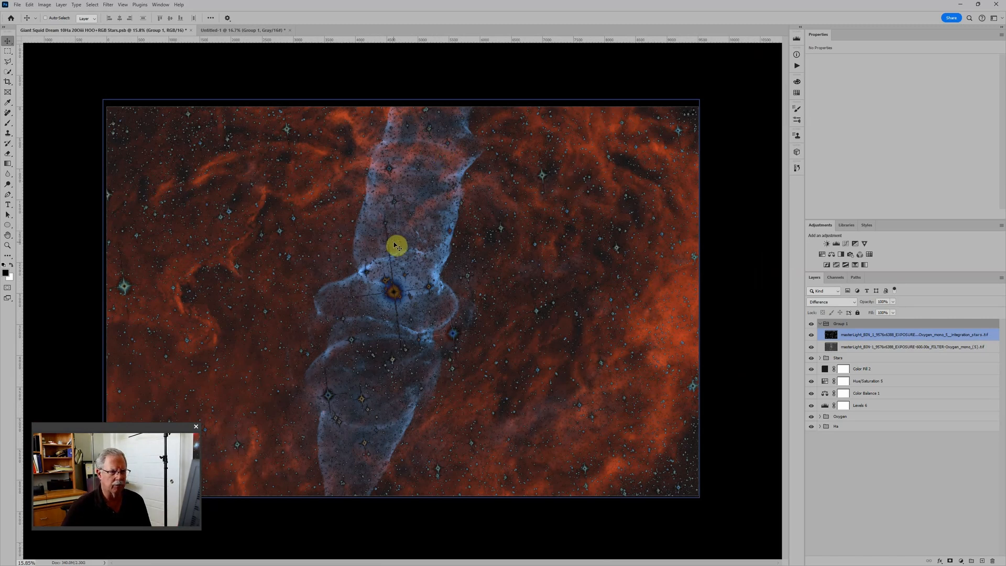
pyautogui.scroll(1, 361, 220)
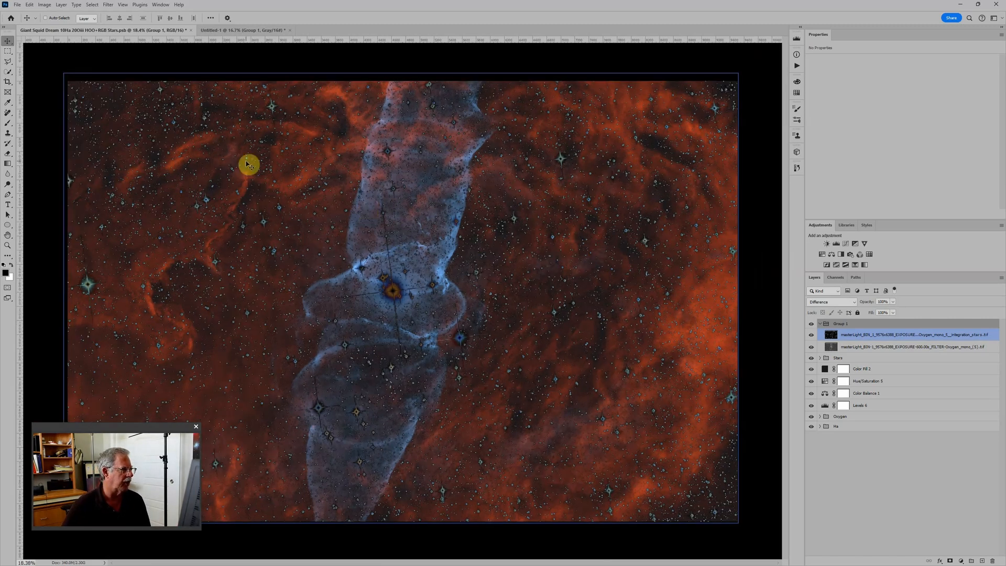
pyautogui.scroll(2, 248, 164)
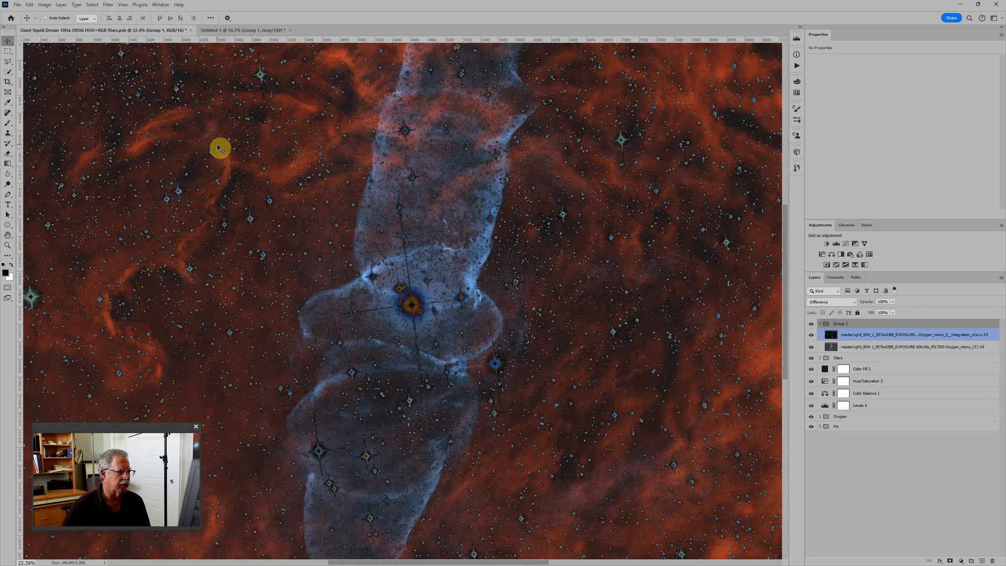
pyautogui.scroll(-3, 220, 148)
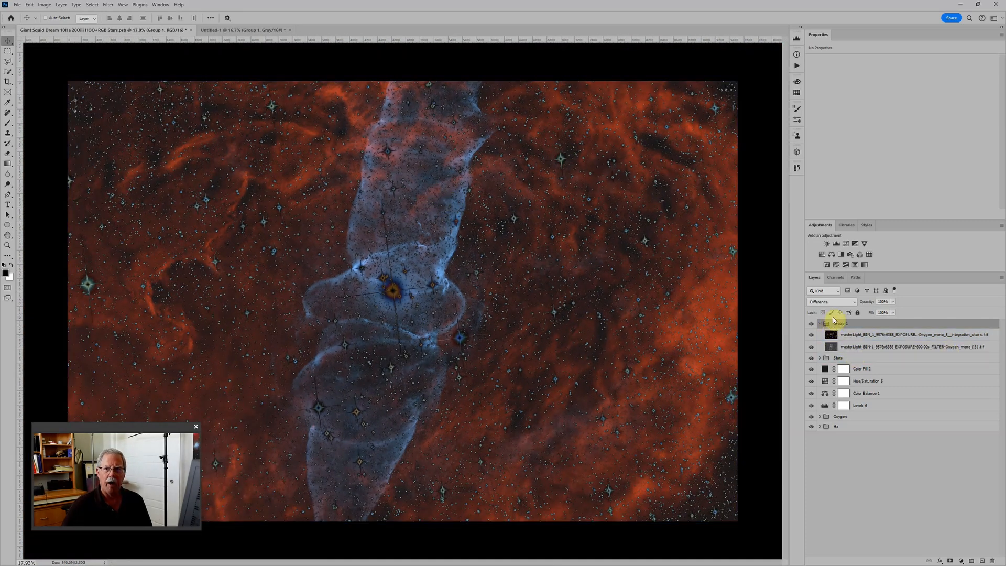
# Step: Select the starless Oxygen_mono_(5) layer and hide Group 1
pyautogui.click(856, 335)
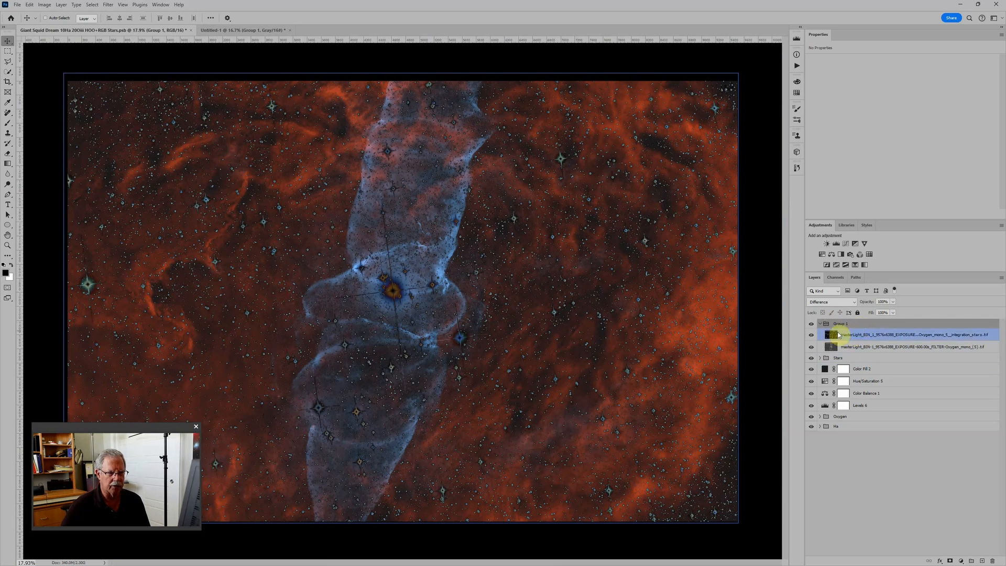
pyautogui.click(843, 347)
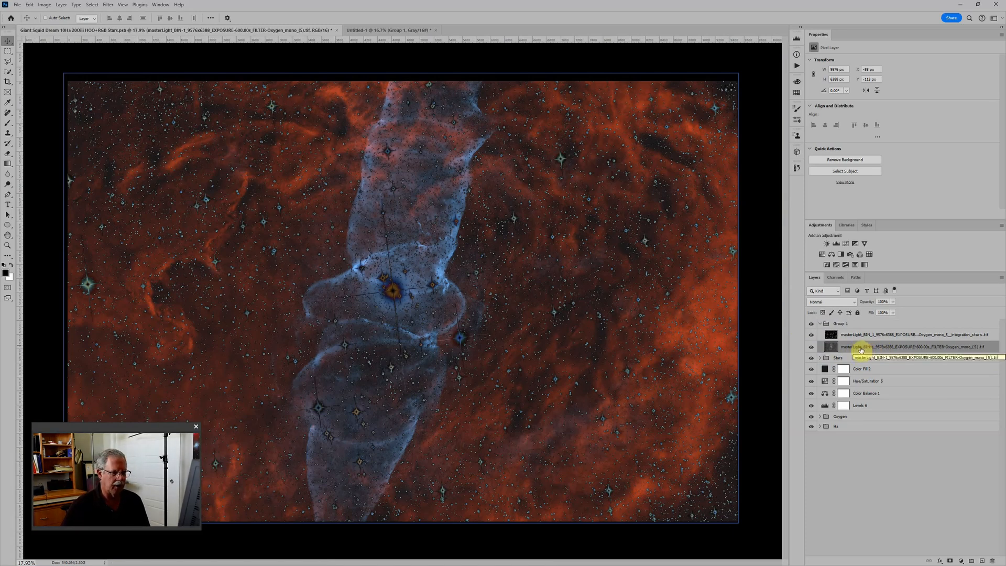
pyautogui.click(836, 324)
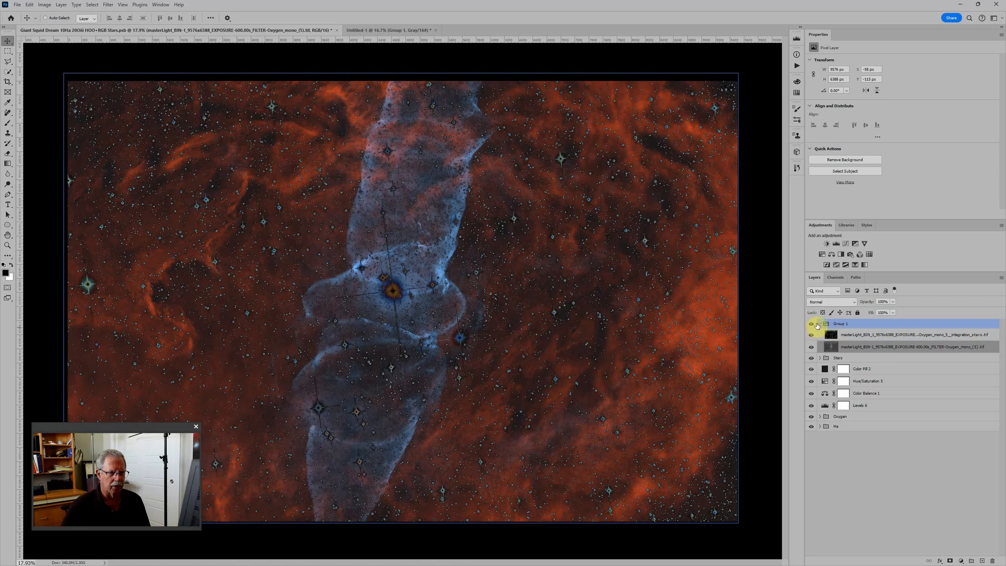
pyautogui.click(812, 324)
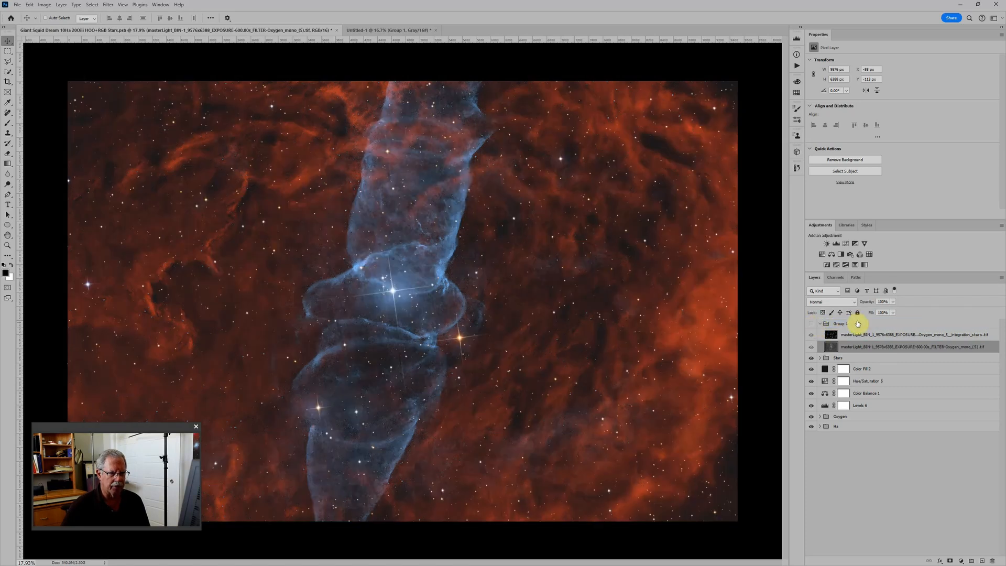
# Step: Expand the Oxygen group and move the starless Oxygen_mono_(5) layer into it, directly above the smart object with the High Pass filter
pyautogui.click(837, 418)
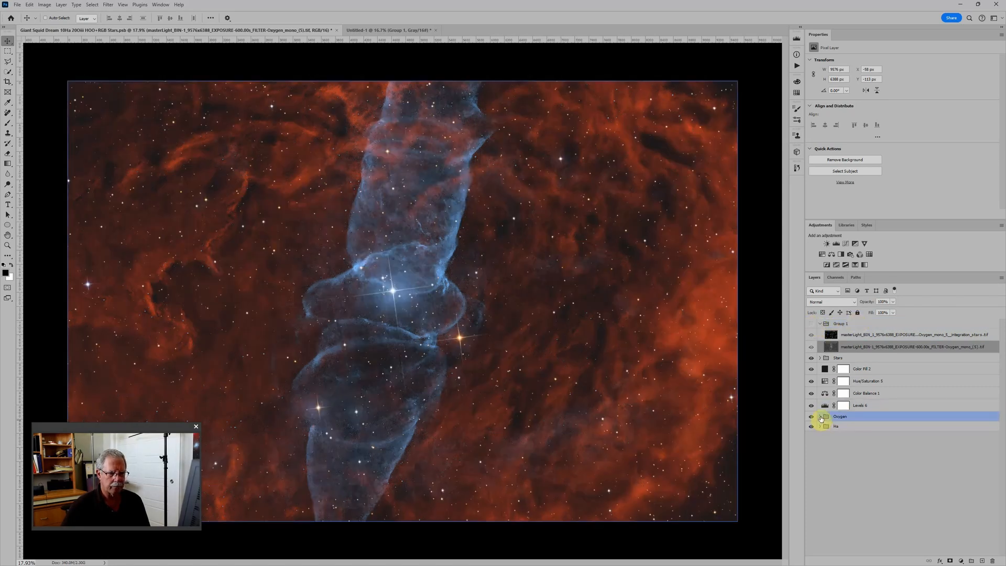
pyautogui.click(820, 417)
pyautogui.click(855, 497)
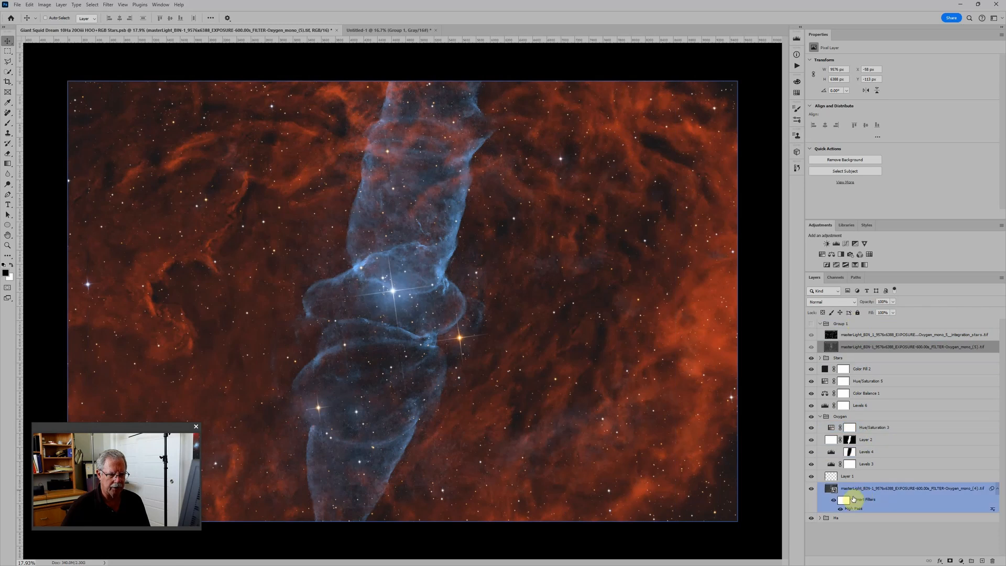
pyautogui.click(836, 345)
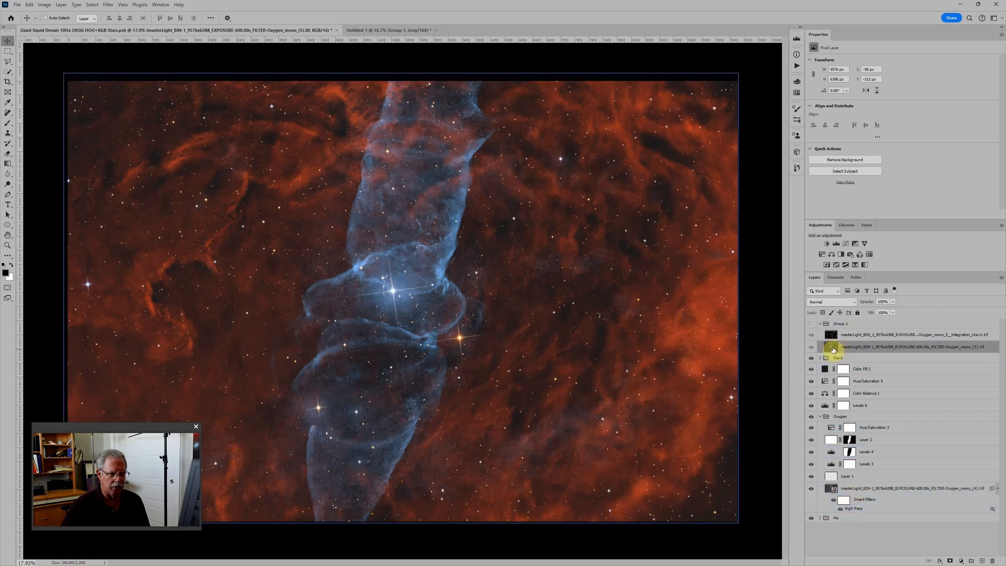
pyautogui.click(865, 490)
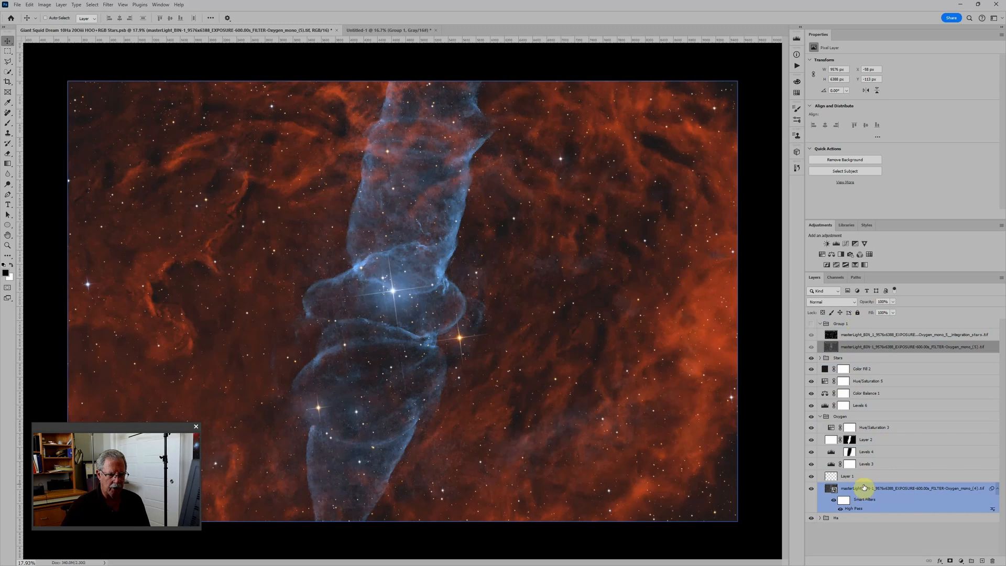
pyautogui.click(857, 346)
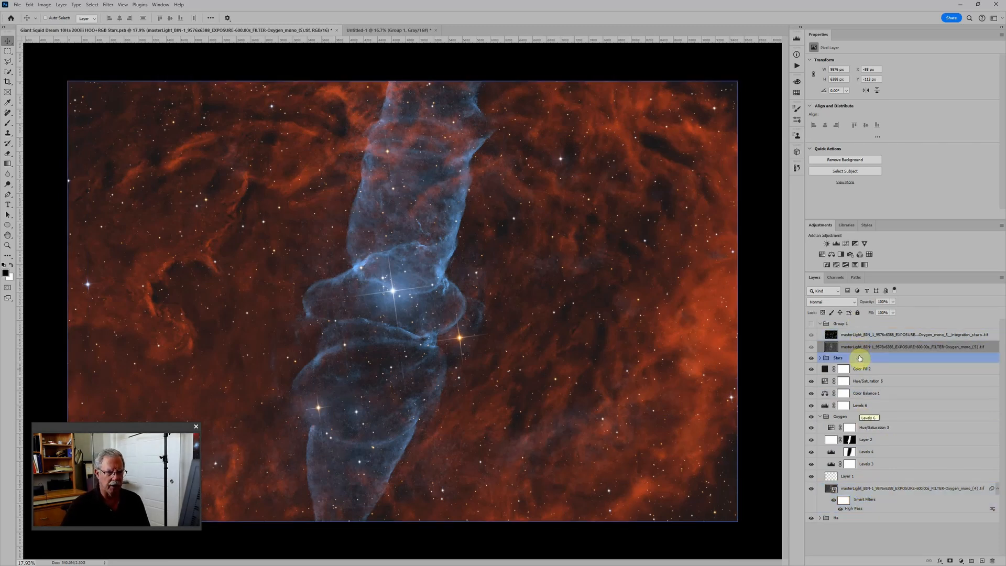
pyautogui.click(858, 489)
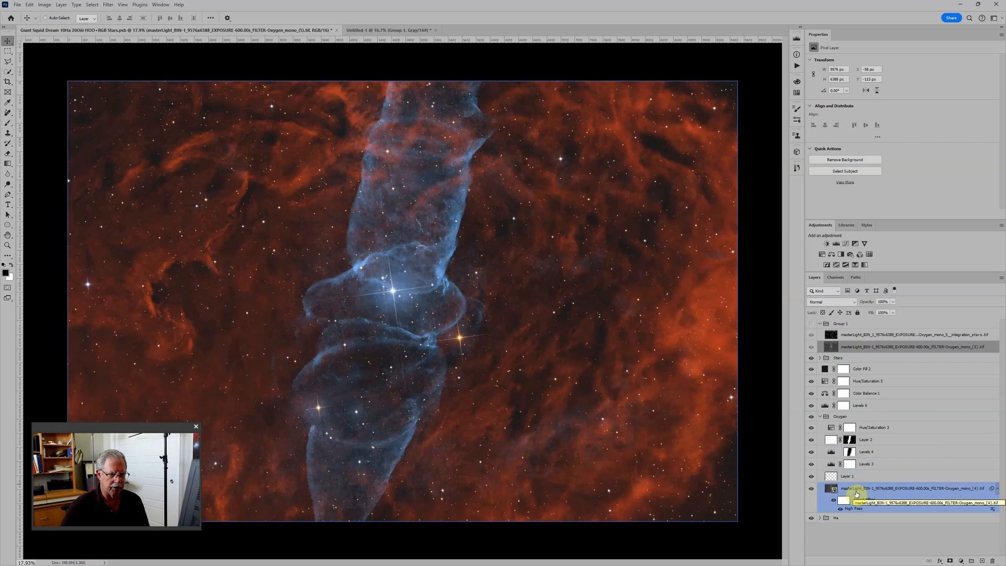
pyautogui.click(854, 346)
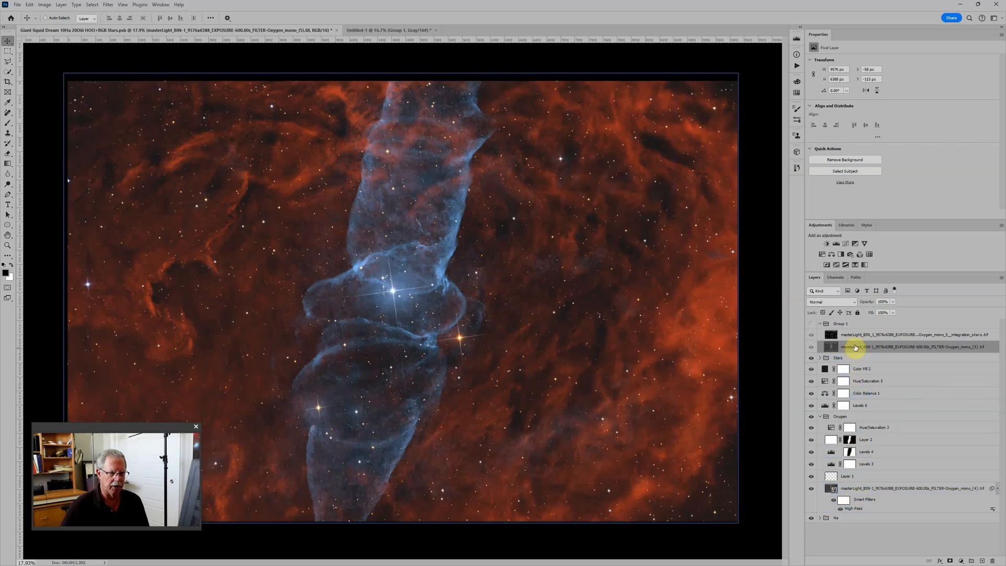
pyautogui.moveTo(855, 347); pyautogui.dragTo(863, 478)
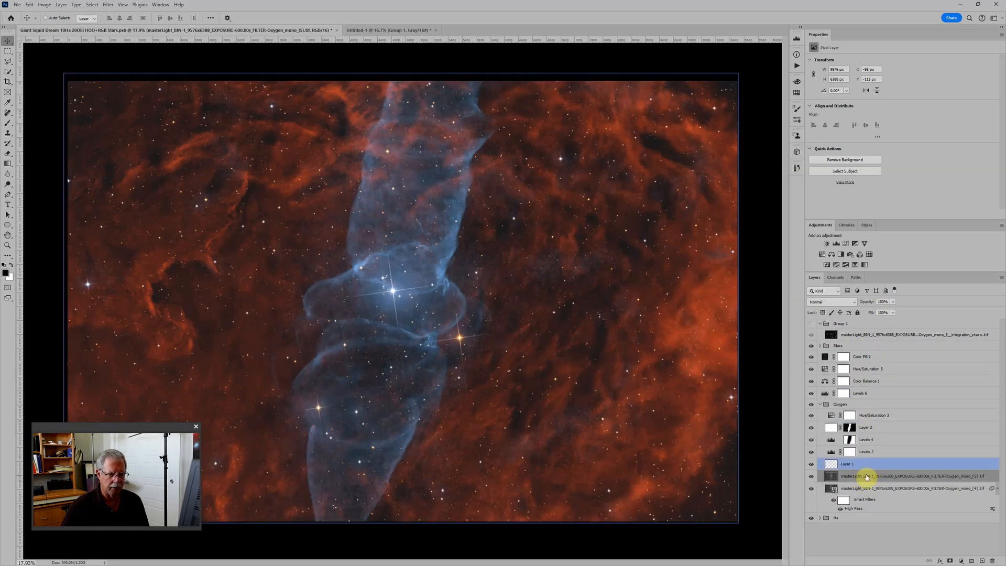
# Step: Toggle the visibility of the older Oxygen smart object to check whether it affects the image beneath the new starless layer
pyautogui.hotkey('ctrl', '-')
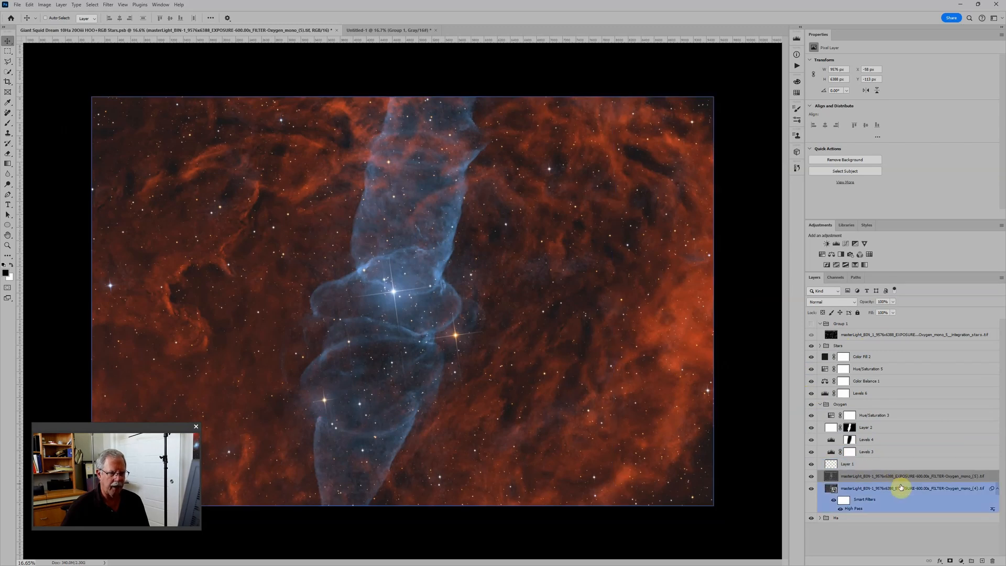
pyautogui.click(812, 490)
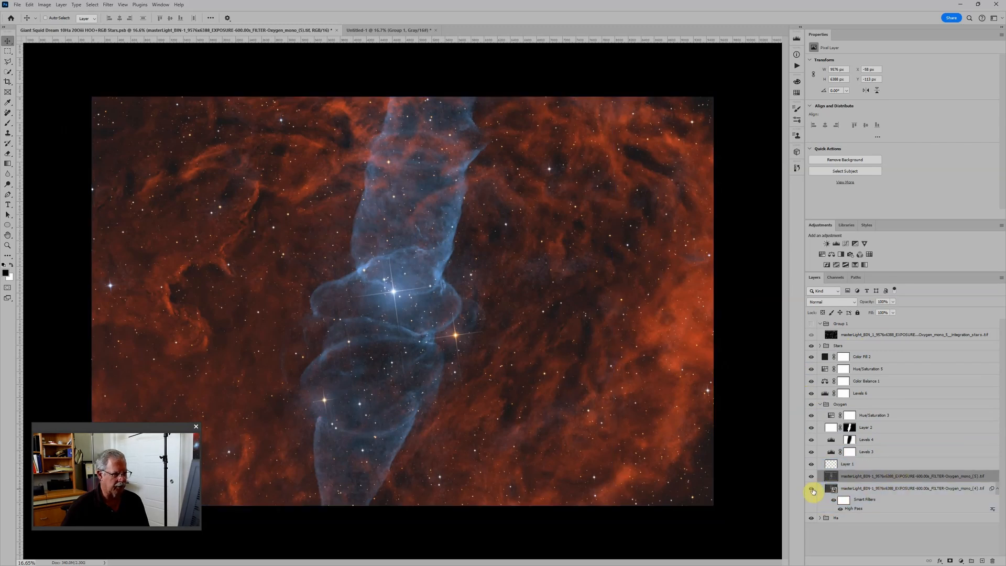
pyautogui.click(812, 489)
pyautogui.click(813, 490)
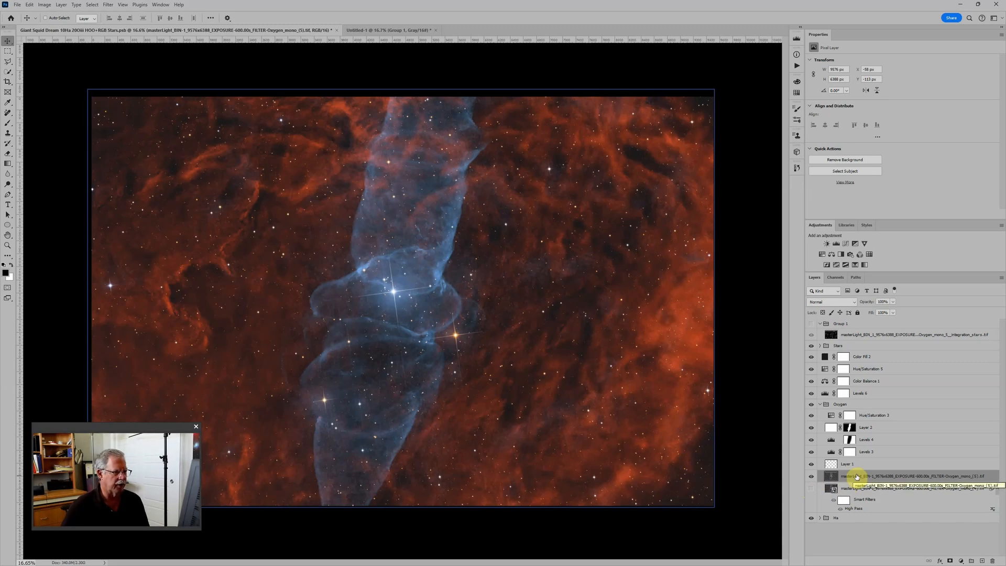
pyautogui.click(812, 490)
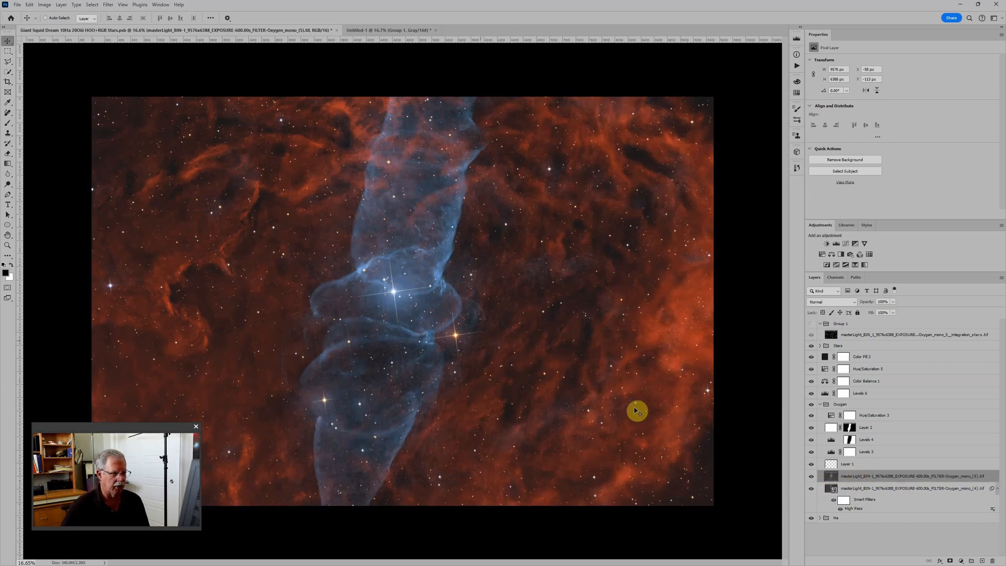
pyautogui.scroll(1, 636, 411)
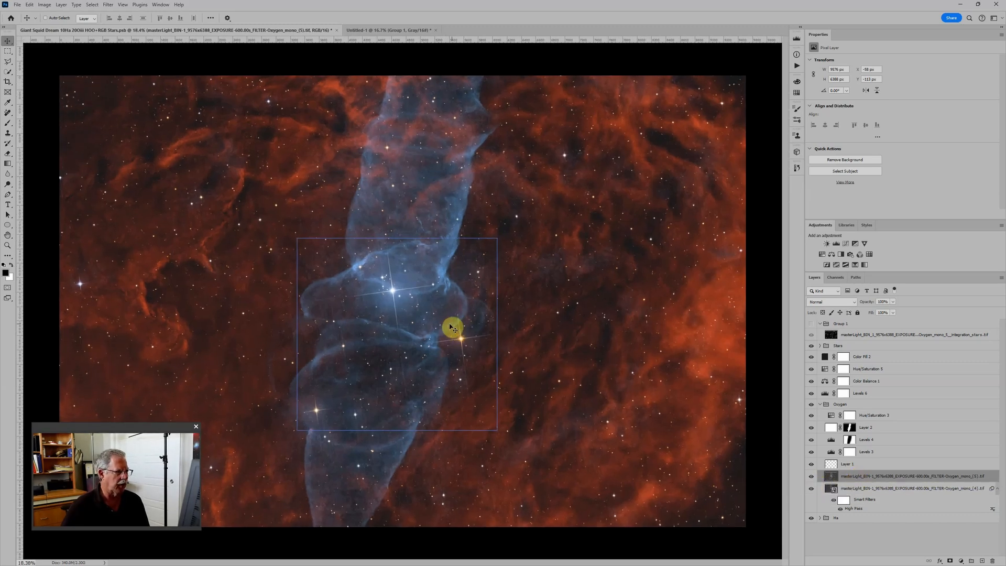
# Step: Toggle the visibility of the new starless Oxygen_mono_(5) layer to compare the nebula with and without it
pyautogui.click(812, 477)
pyautogui.click(812, 476)
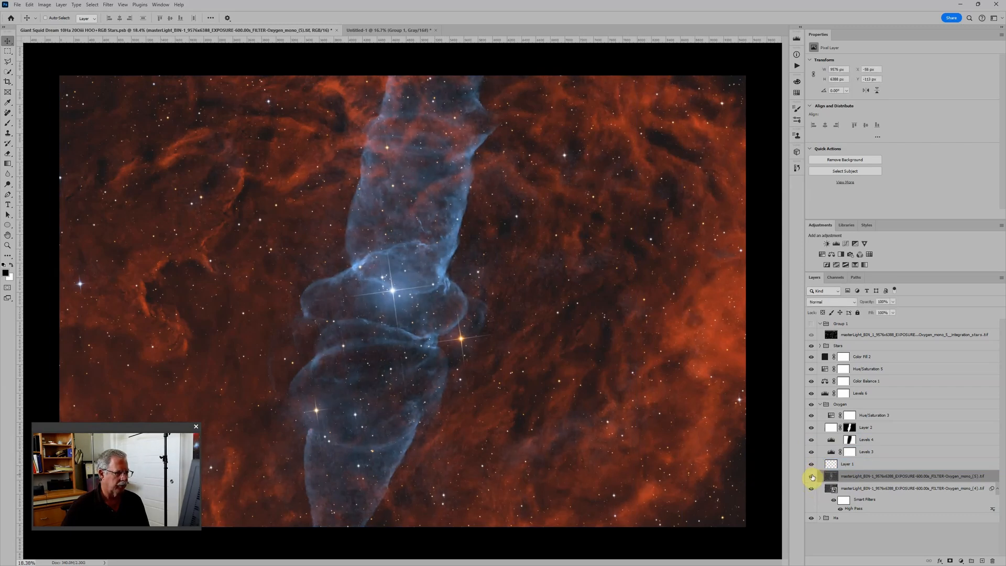
pyautogui.click(812, 476)
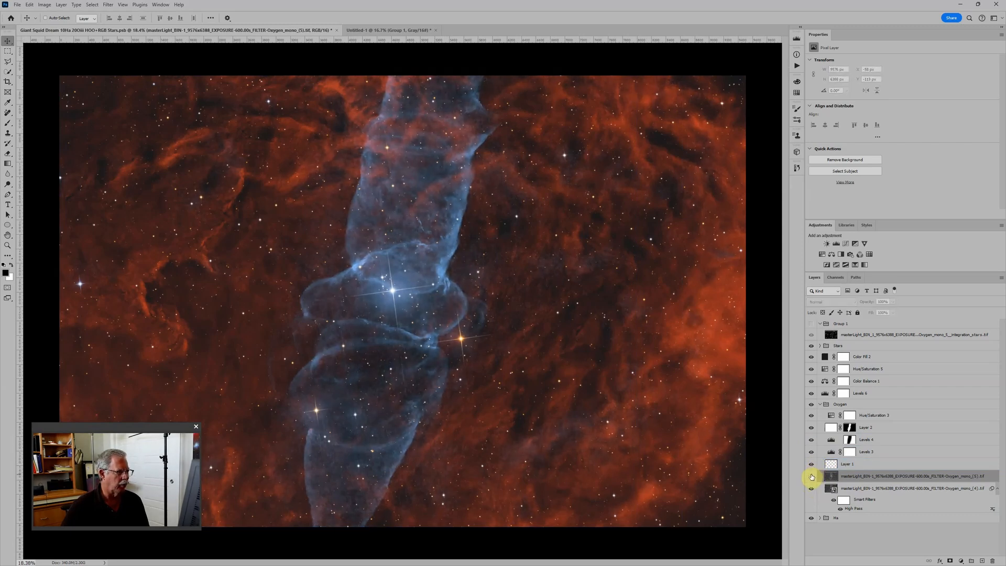
pyautogui.click(812, 476)
pyautogui.scroll(-2, 639, 343)
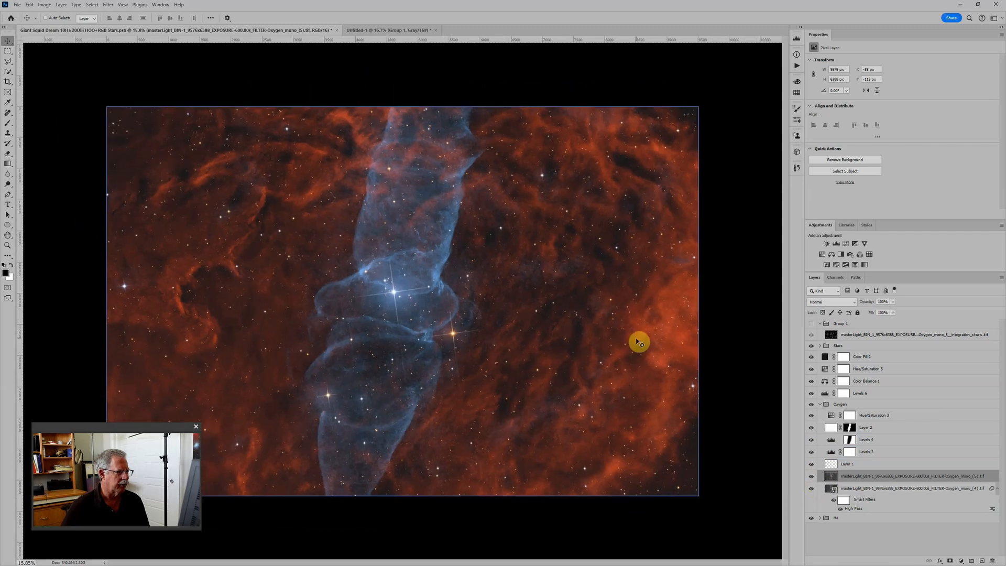
pyautogui.scroll(-1, 639, 343)
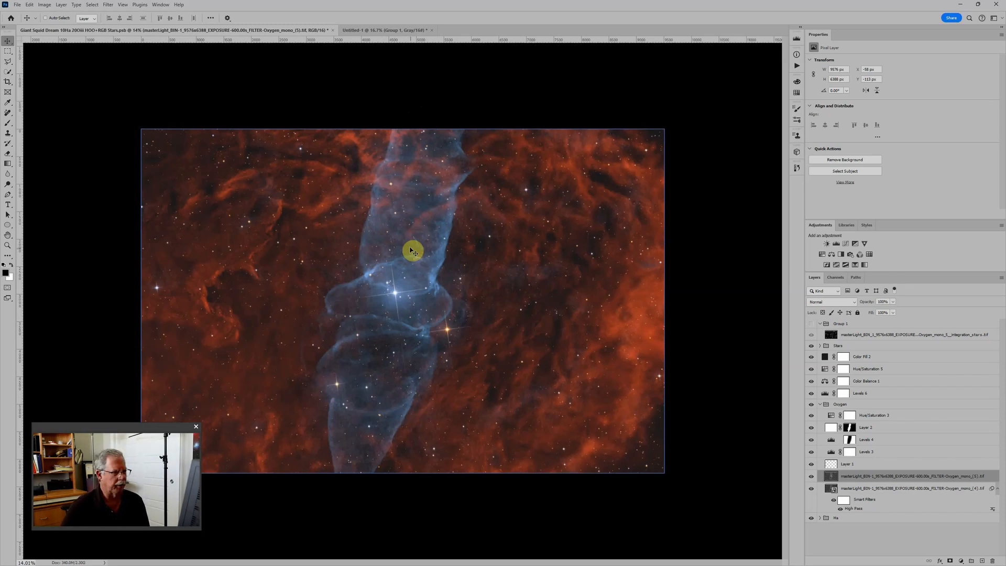
pyautogui.scroll(2, 412, 250)
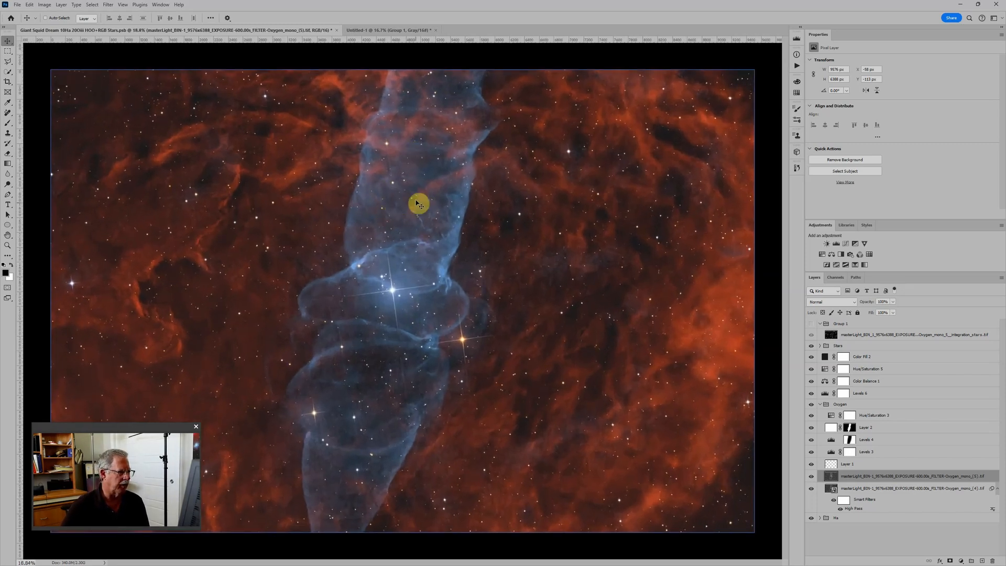
# Step: Set the Levels 3 adjustment's shadow input to 25 and its midtone input to 0.90
pyautogui.click(856, 495)
pyautogui.click(831, 452)
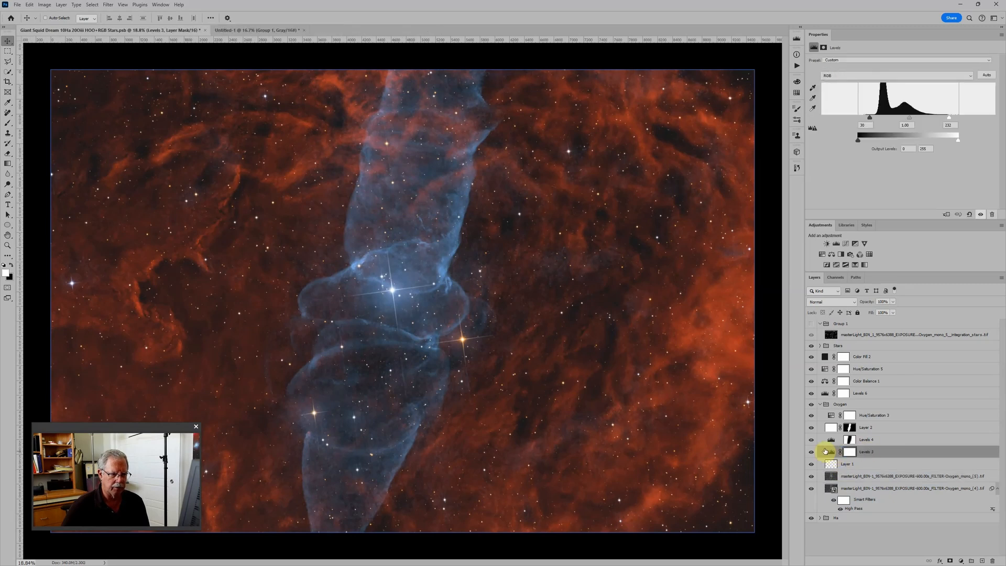
pyautogui.click(848, 451)
pyautogui.click(882, 445)
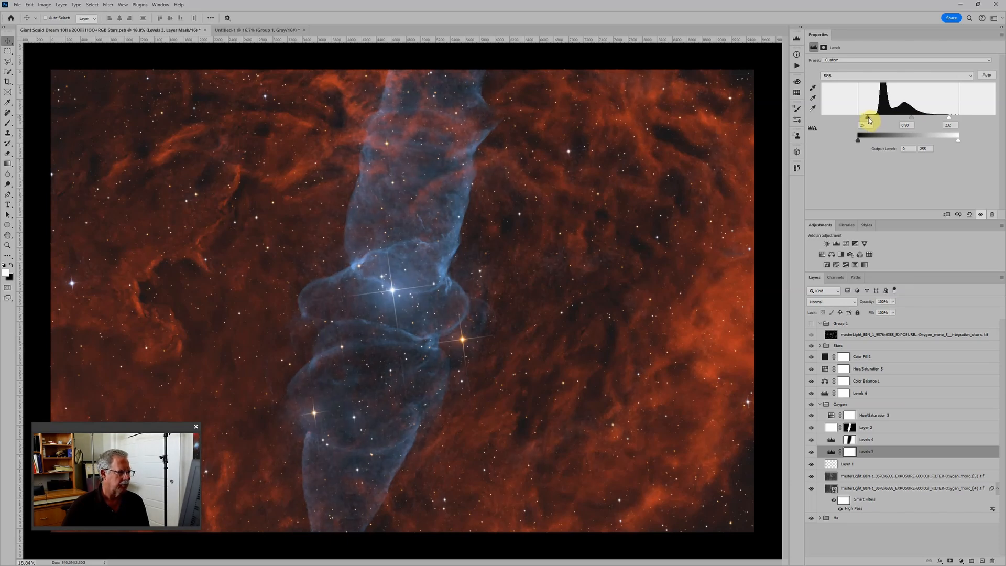
pyautogui.scroll(-2, 576, 232)
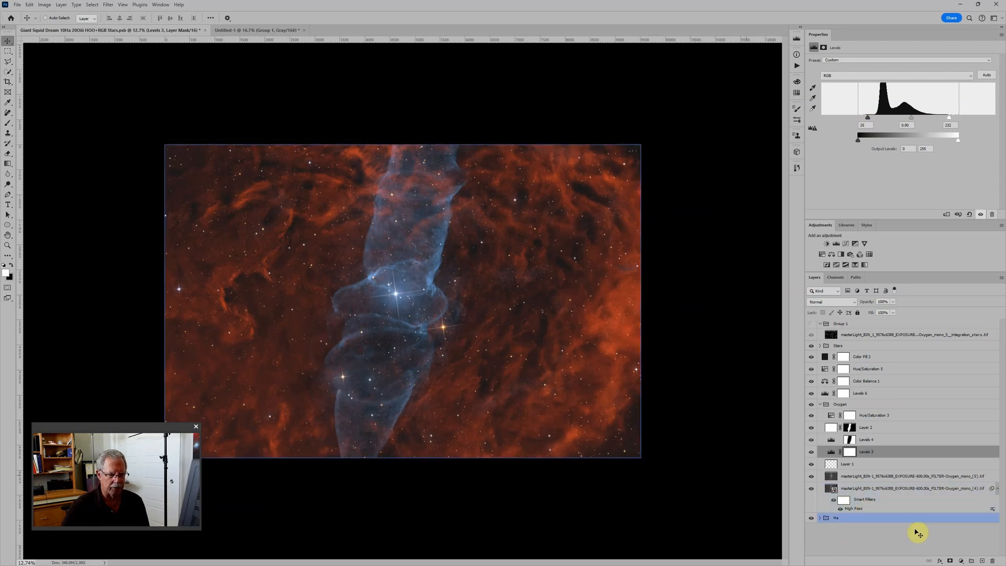
# Step: Hide the older Oxygen_mono_(4) smart object and select the Oxygen_mono_(5) layer above it
pyautogui.scroll(1, 429, 339)
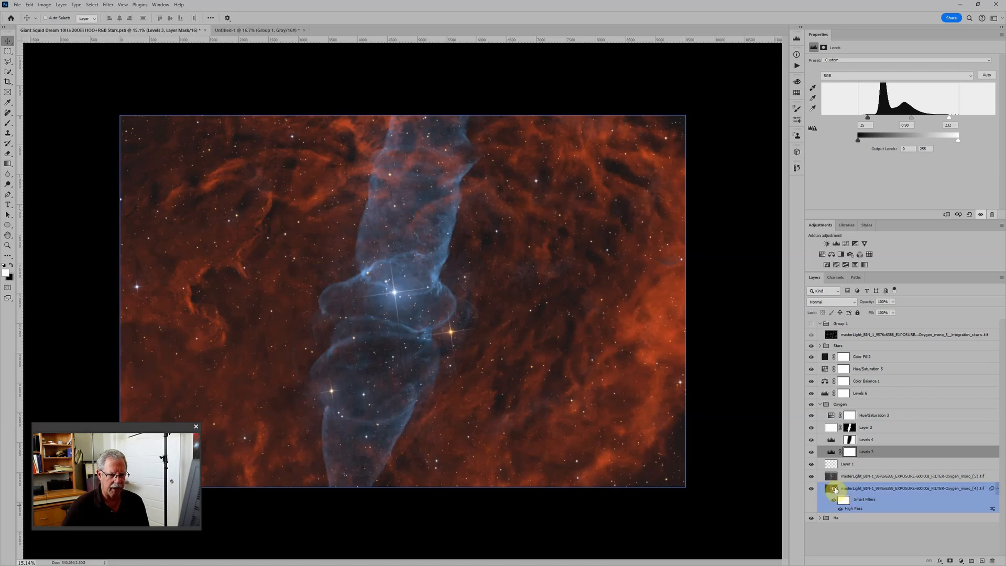
pyautogui.click(811, 488)
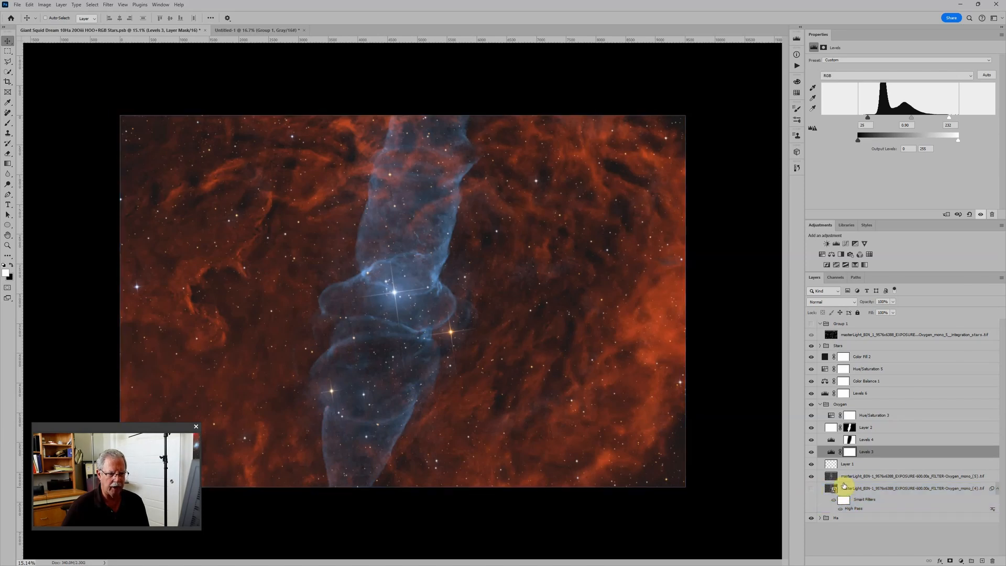
pyautogui.scroll(3, 428, 293)
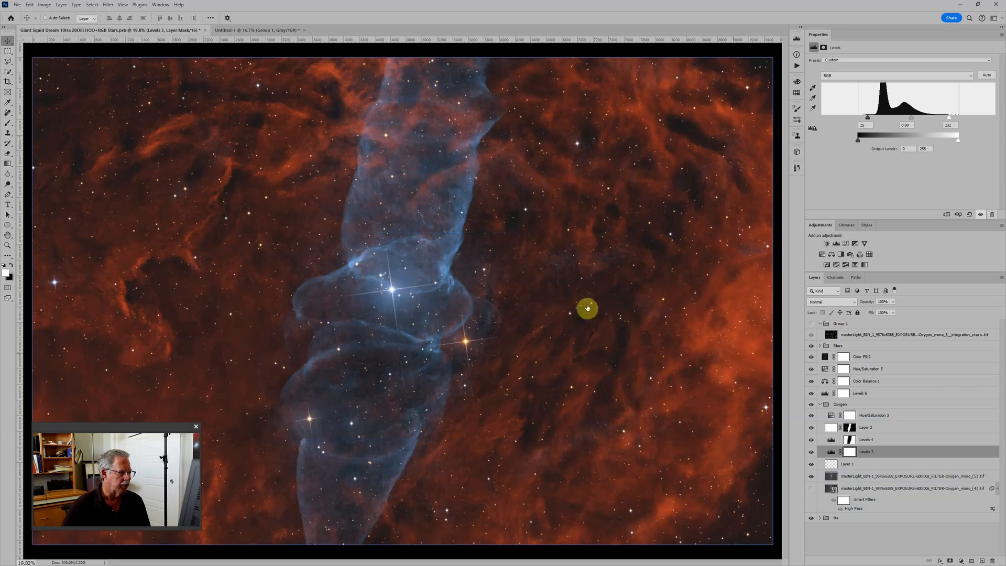
pyautogui.click(833, 478)
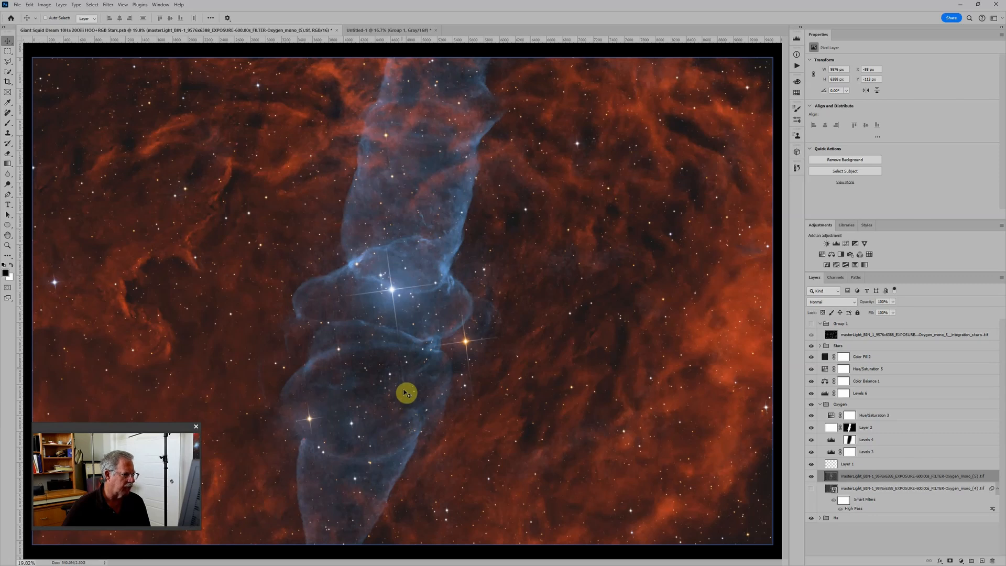
# Step: Examine the blue Oxygen structure up close and across the full image with only the new starless layer active
pyautogui.scroll(4, 406, 389)
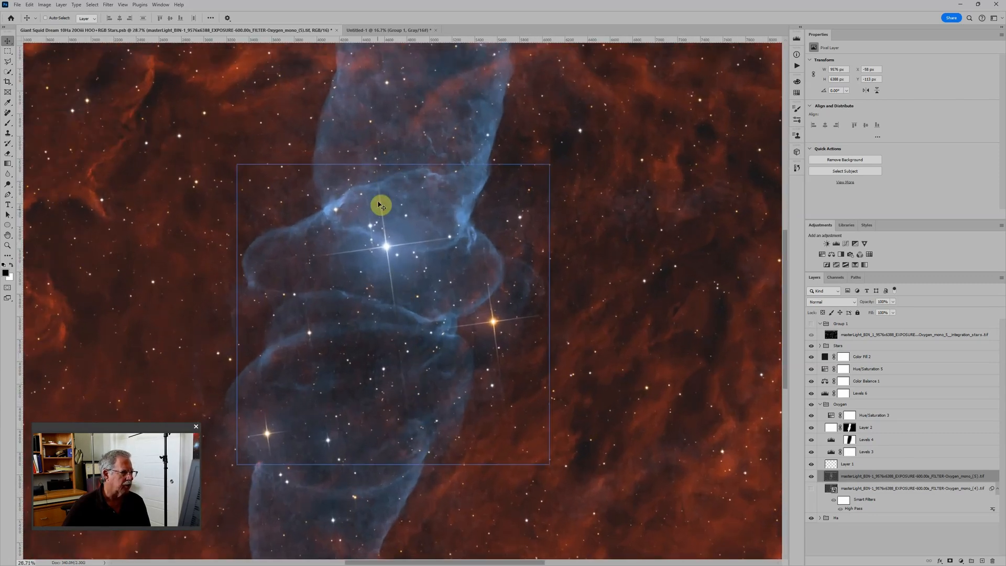
pyautogui.scroll(-3, 430, 401)
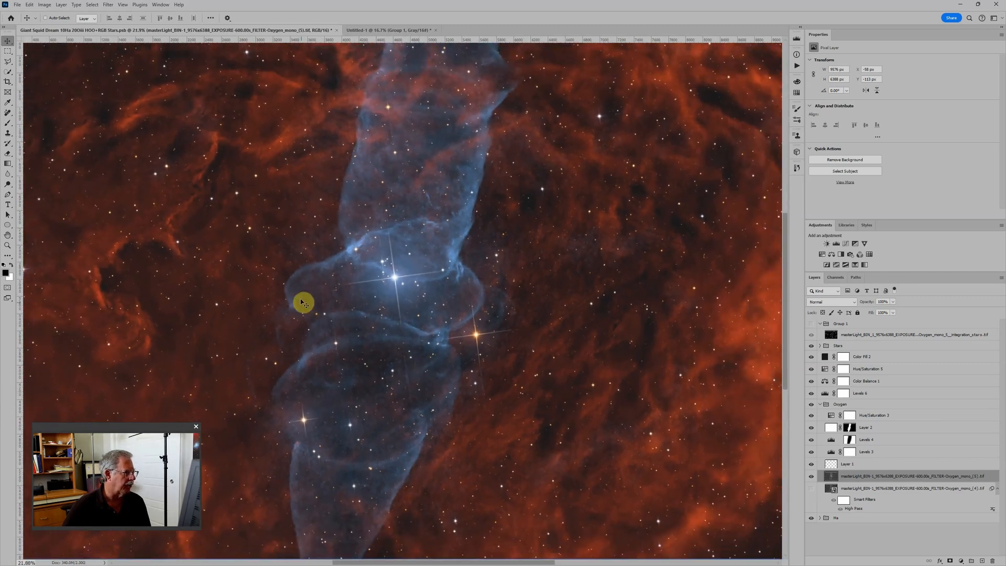
pyautogui.scroll(-2, 288, 283)
pyautogui.scroll(2, 409, 320)
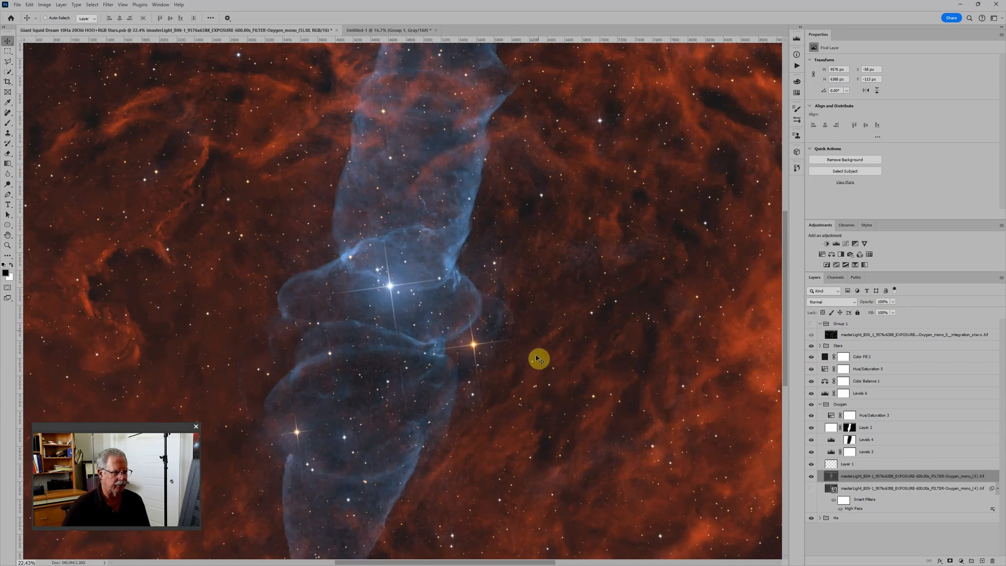
pyautogui.scroll(-3, 431, 206)
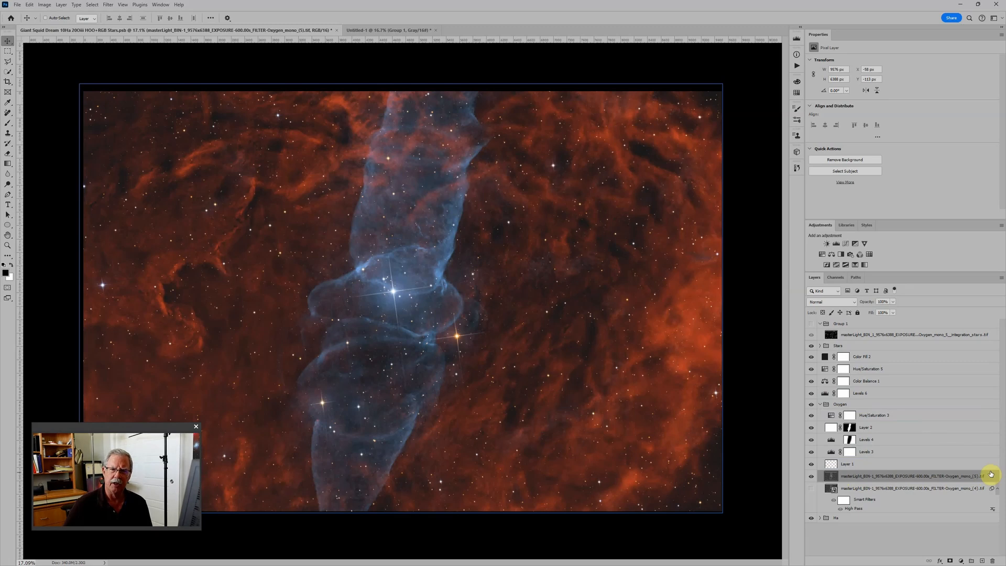
# Step: Delete the older Oxygen_mono_(4) smart object with its High Pass filter from the Oxygen group
pyautogui.moveTo(988, 472)
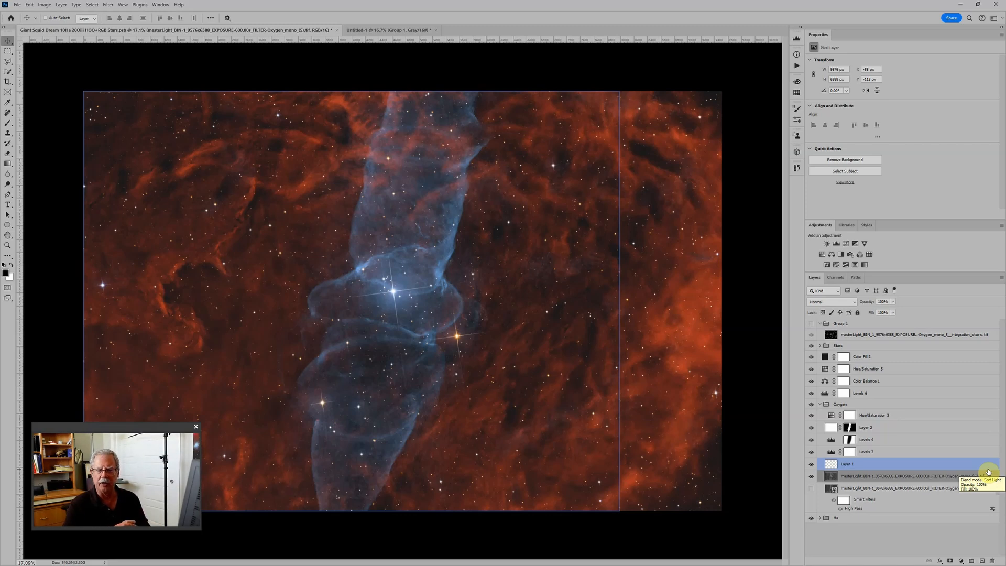
pyautogui.click(916, 382)
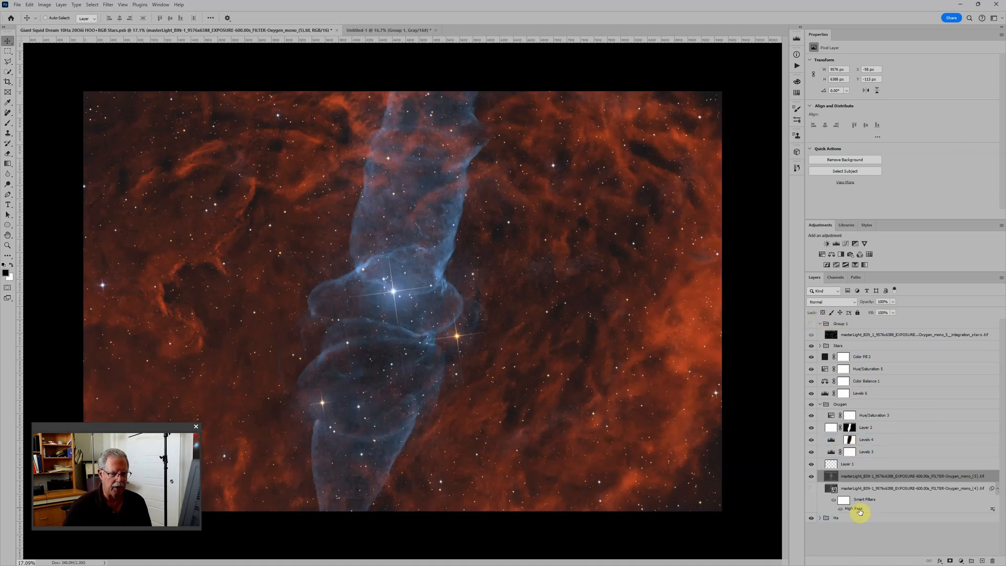
pyautogui.click(835, 490)
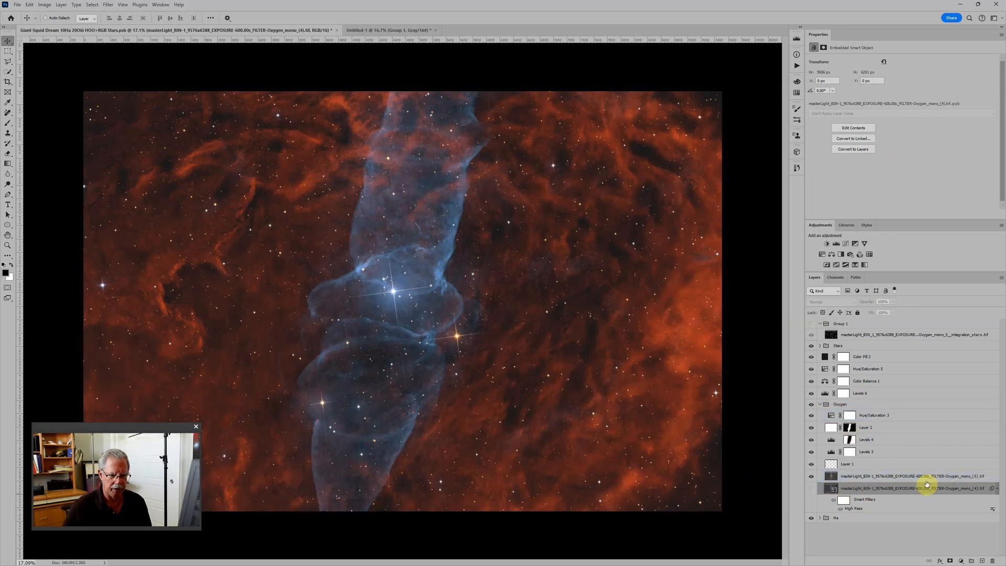
pyautogui.click(993, 561)
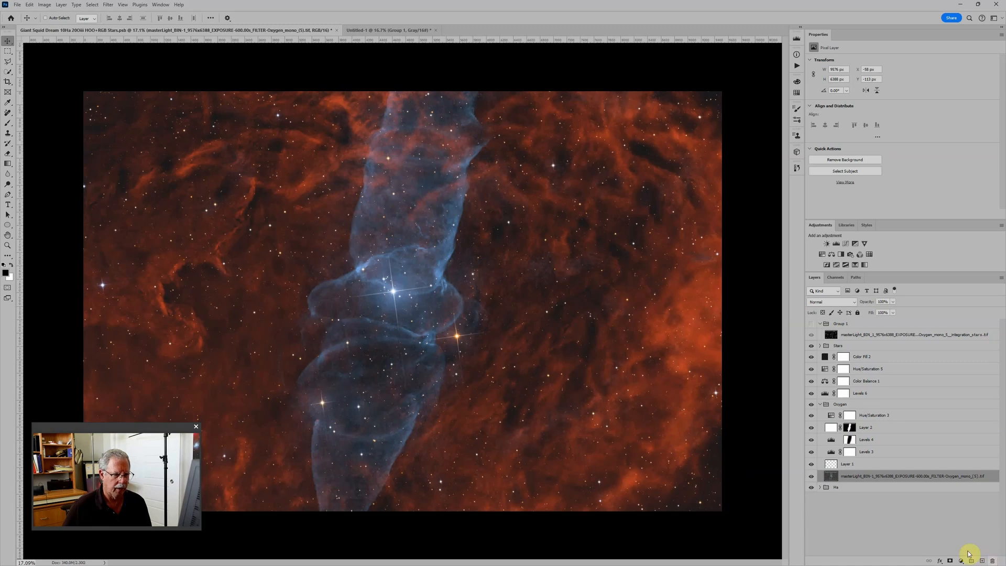
# Step: Convert the starless Oxygen_mono_(5) layer to a smart object
pyautogui.scroll(1, 463, 284)
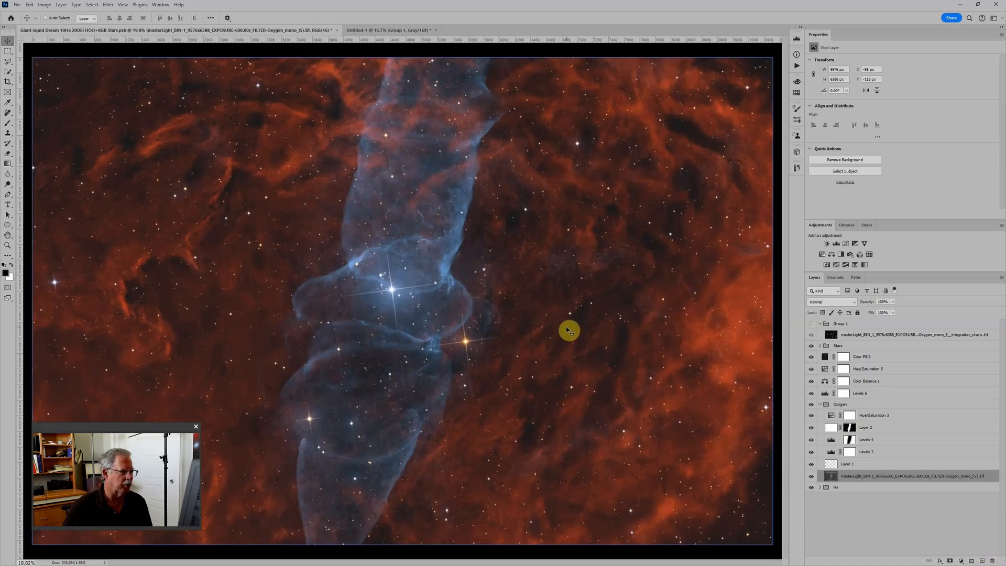
pyautogui.scroll(1, 437, 326)
pyautogui.scroll(1, 438, 329)
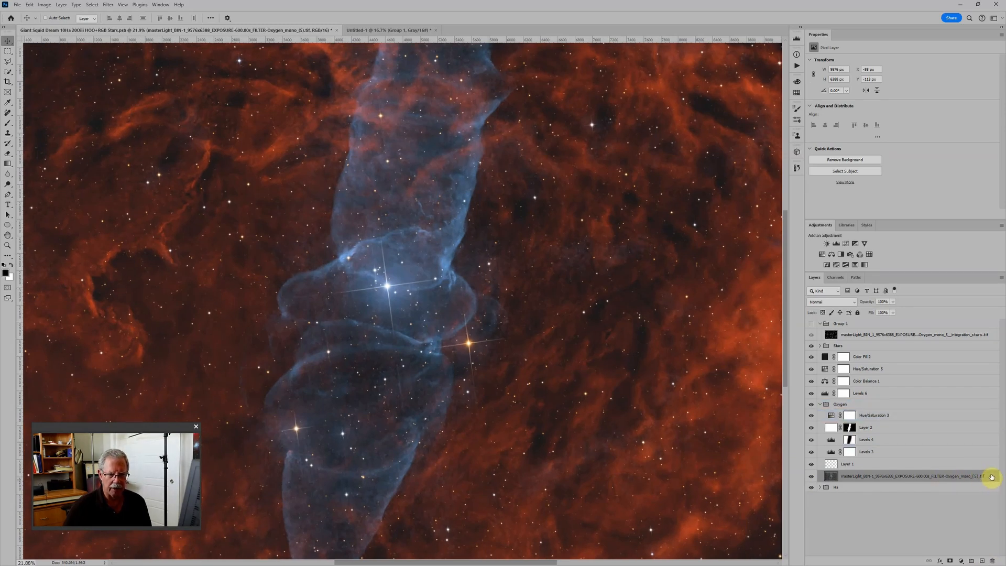
pyautogui.rightClick(992, 477)
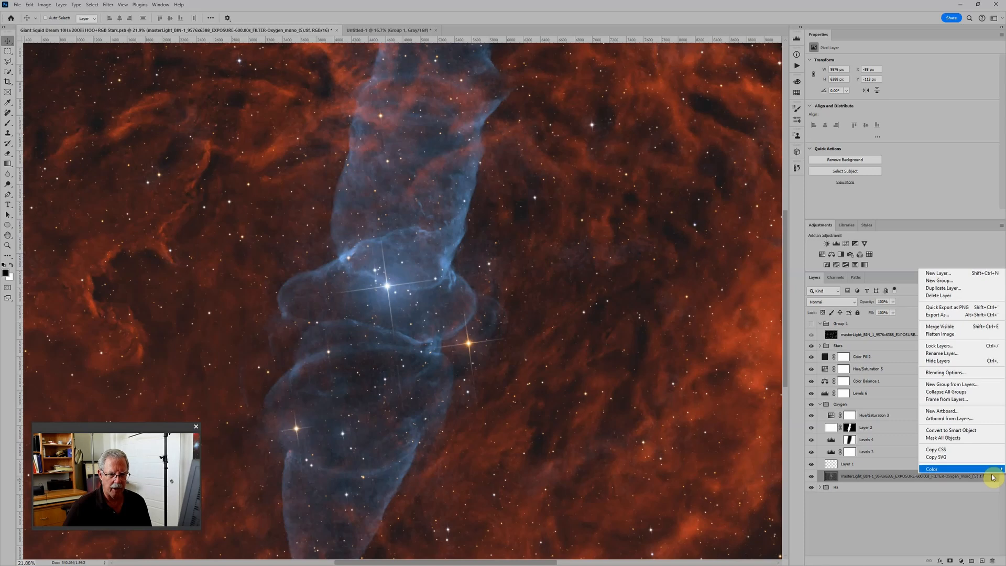
pyautogui.click(978, 432)
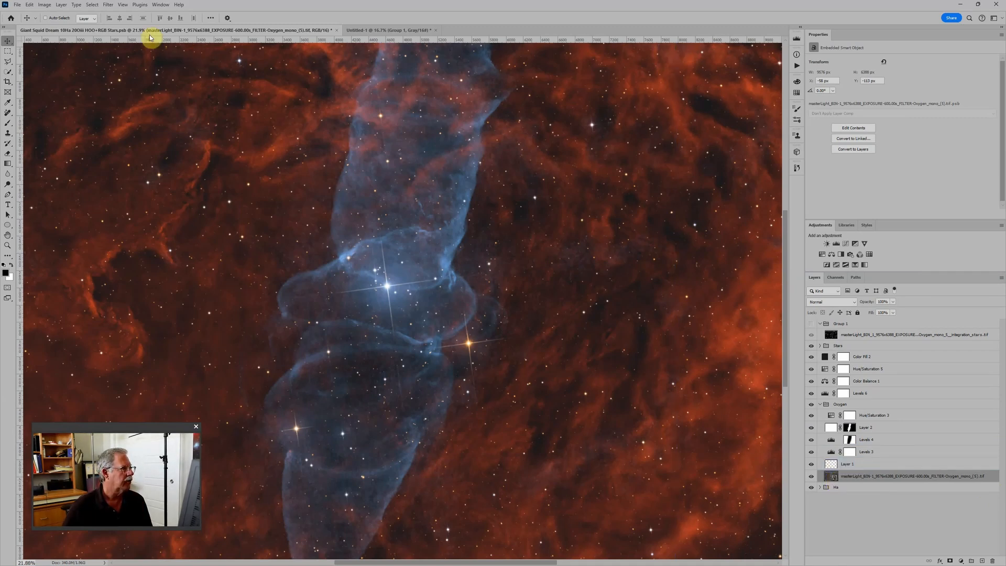
# Step: Apply Smart Sharpen to the Oxygen_mono_(5) smart object with an increased amount and a 6.5 px radius, and inspect the sharpened nebula
pyautogui.click(109, 7)
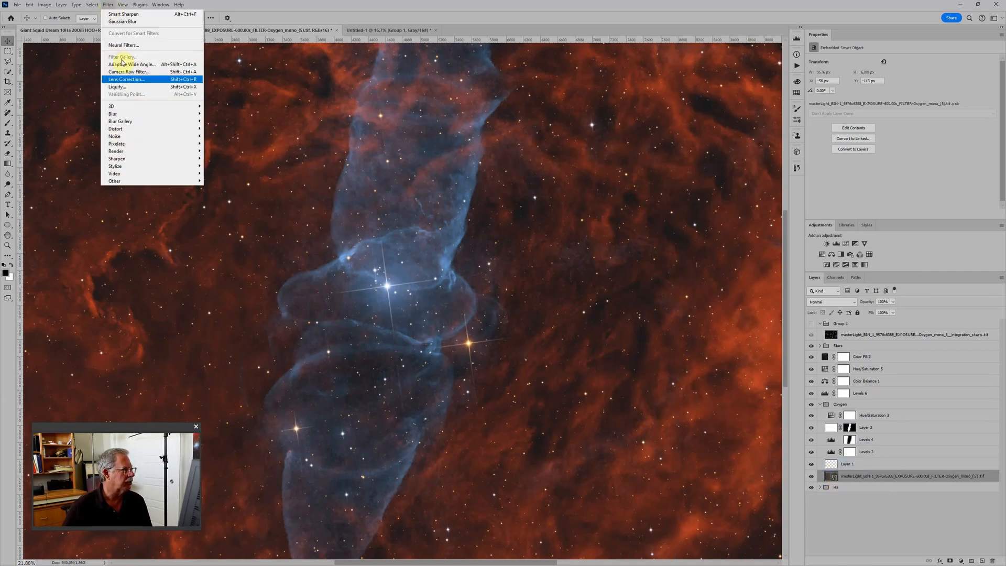
pyautogui.moveTo(133, 162)
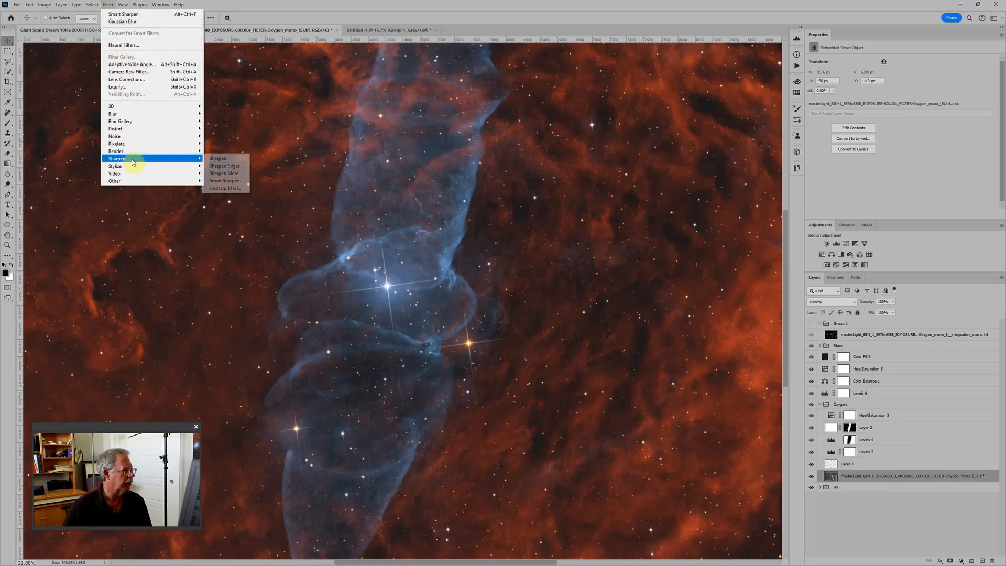
pyautogui.click(225, 180)
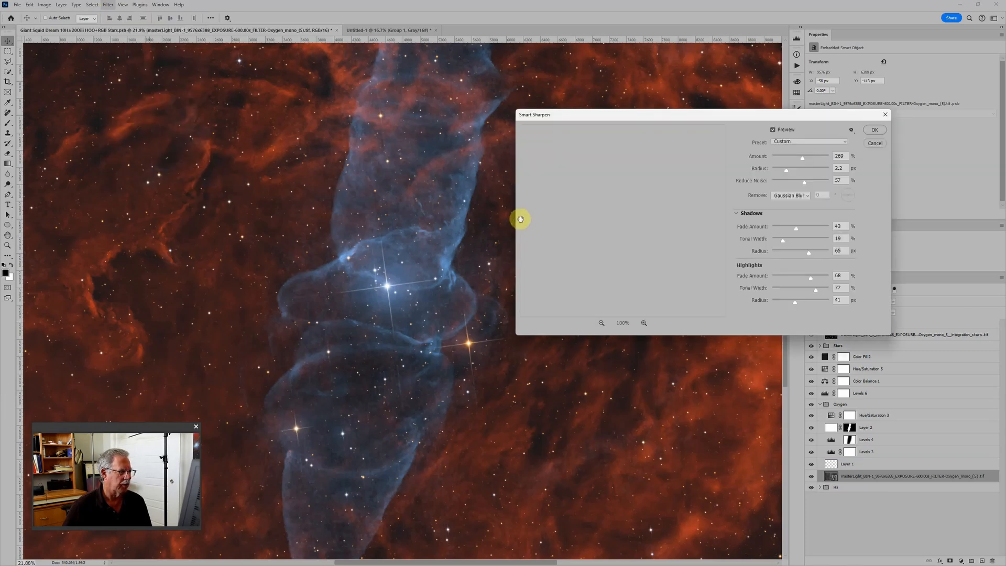
pyautogui.moveTo(788, 174); pyautogui.dragTo(819, 157)
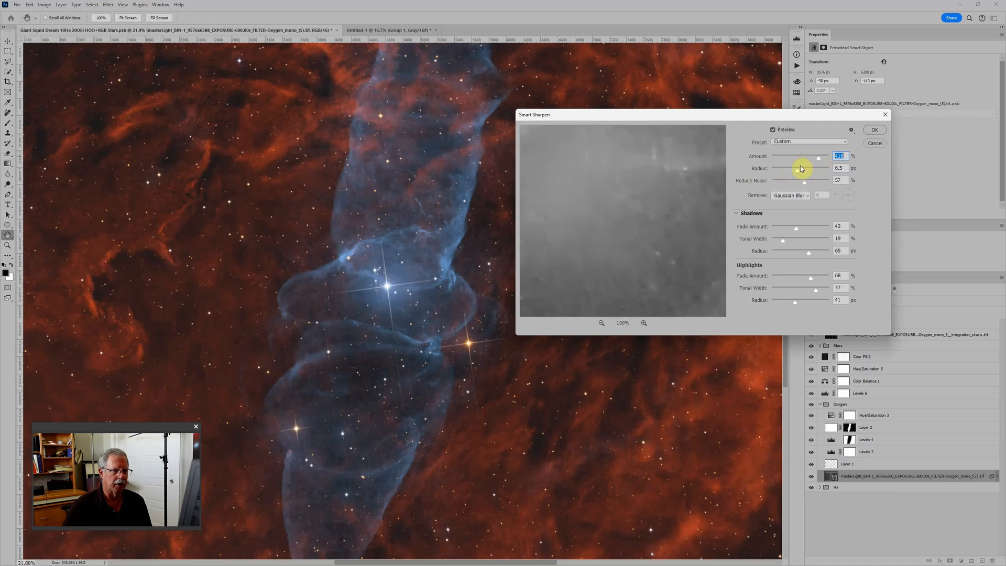
pyautogui.click(874, 130)
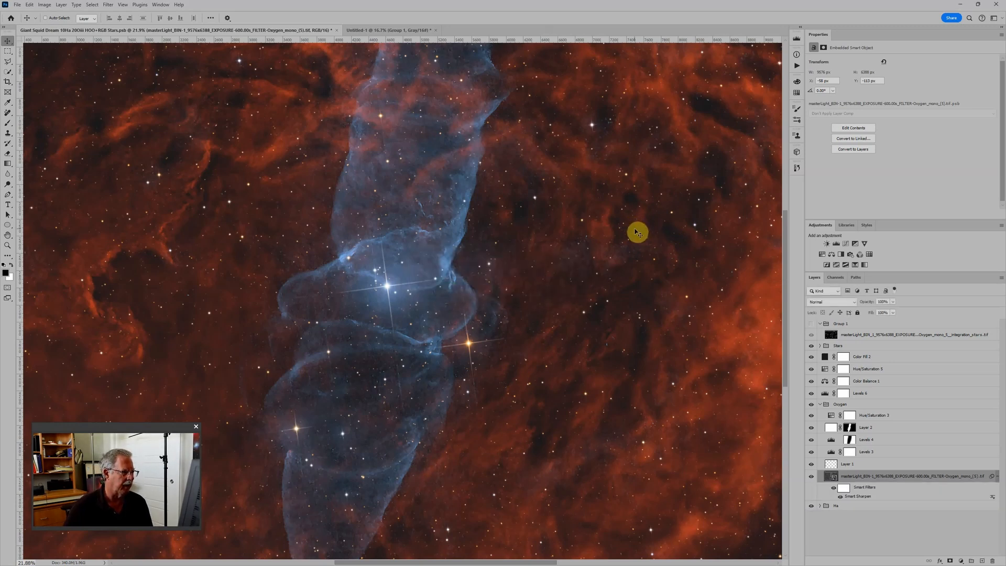
pyautogui.scroll(-2, 430, 244)
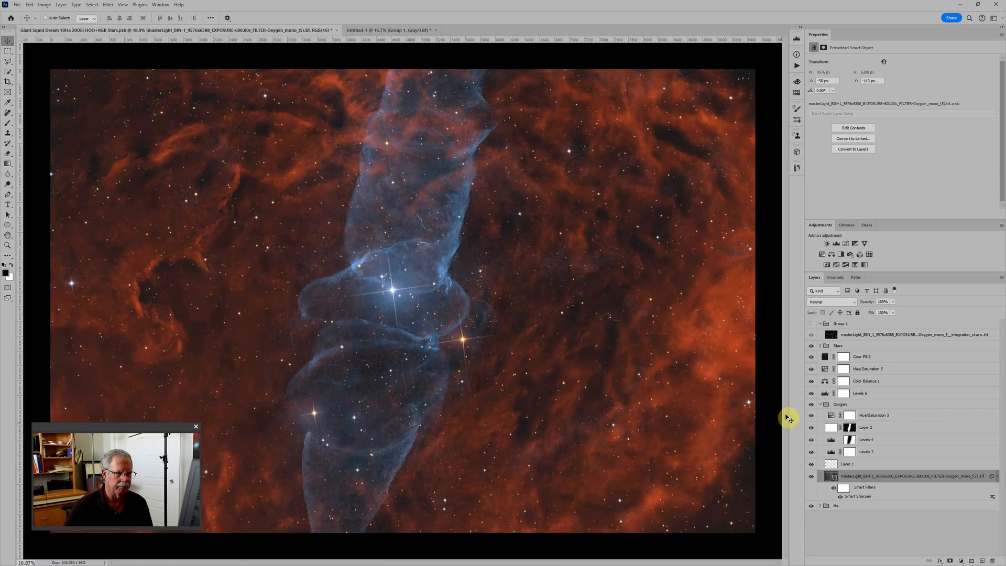
pyautogui.scroll(2, 603, 297)
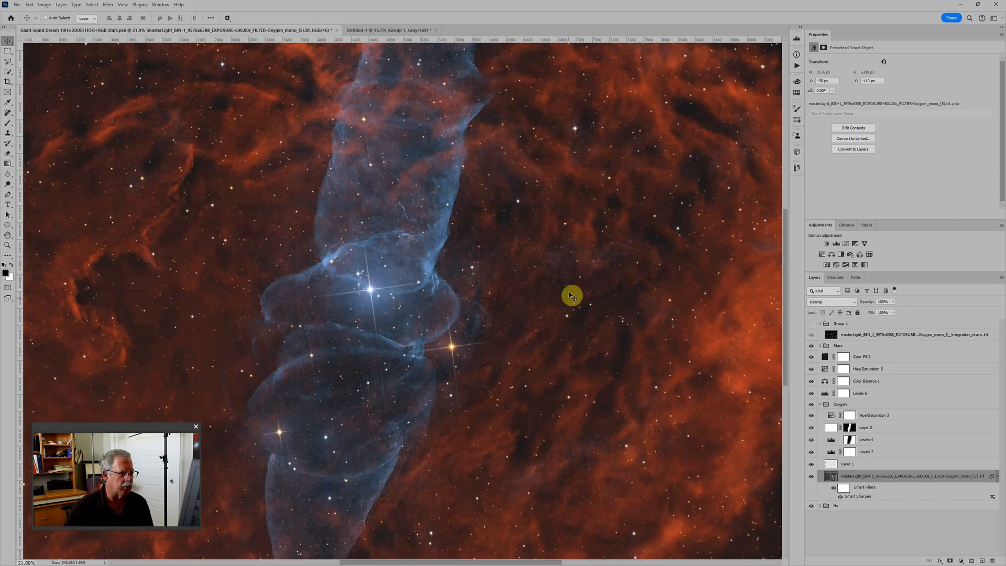
pyautogui.scroll(-1, 599, 256)
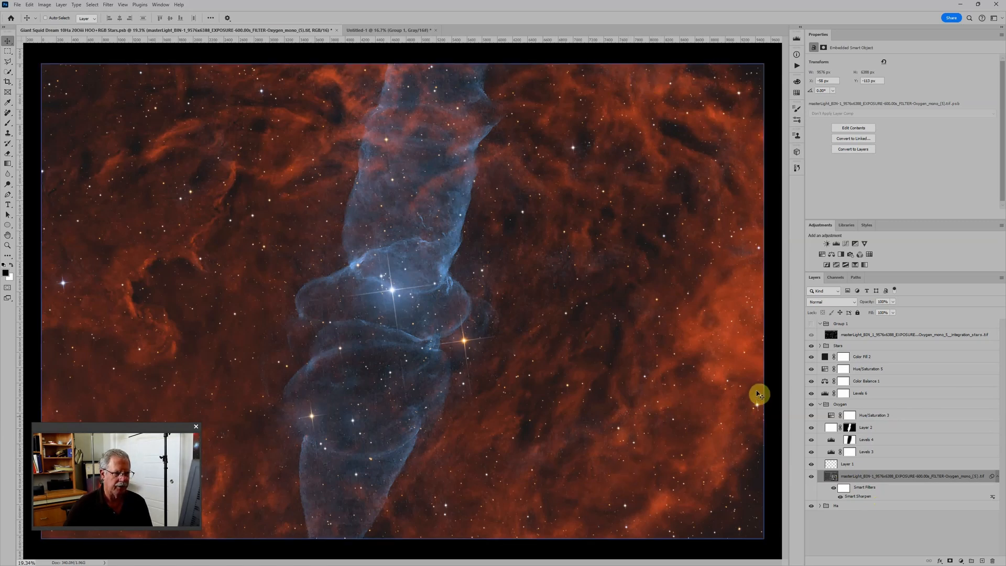
# Step: Paint black on the Smart Sharpen filter mask with a greatly enlarged soft brush, covering the background on both sides of the squid nebula
pyautogui.click(843, 489)
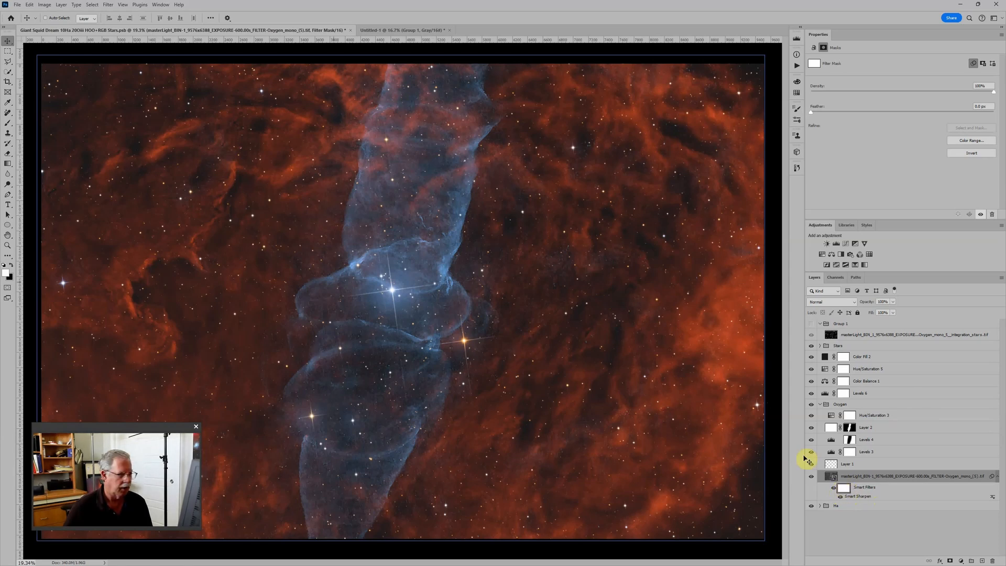
pyautogui.press('b')
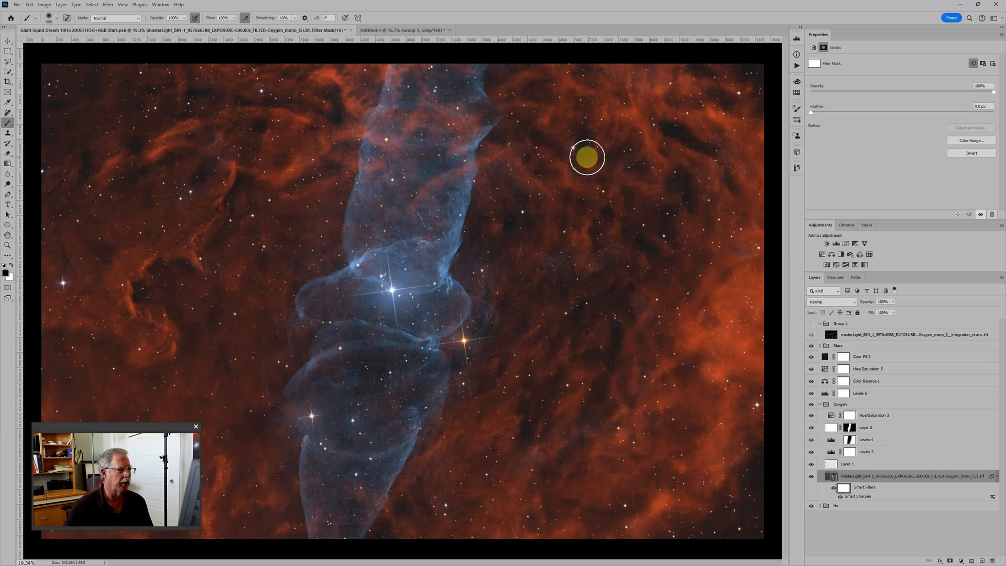
pyautogui.press(']')
pyautogui.press(']')
pyautogui.press(']')
pyautogui.press(']')
pyautogui.press(']')
pyautogui.press(']')
pyautogui.press(']')
pyautogui.press(']')
pyautogui.press(']')
pyautogui.press(']')
pyautogui.press(']')
pyautogui.press(']')
pyautogui.press(']')
pyautogui.press(']')
pyautogui.press(']')
pyautogui.press(']')
pyautogui.press(']')
pyautogui.press(']')
pyautogui.press(']')
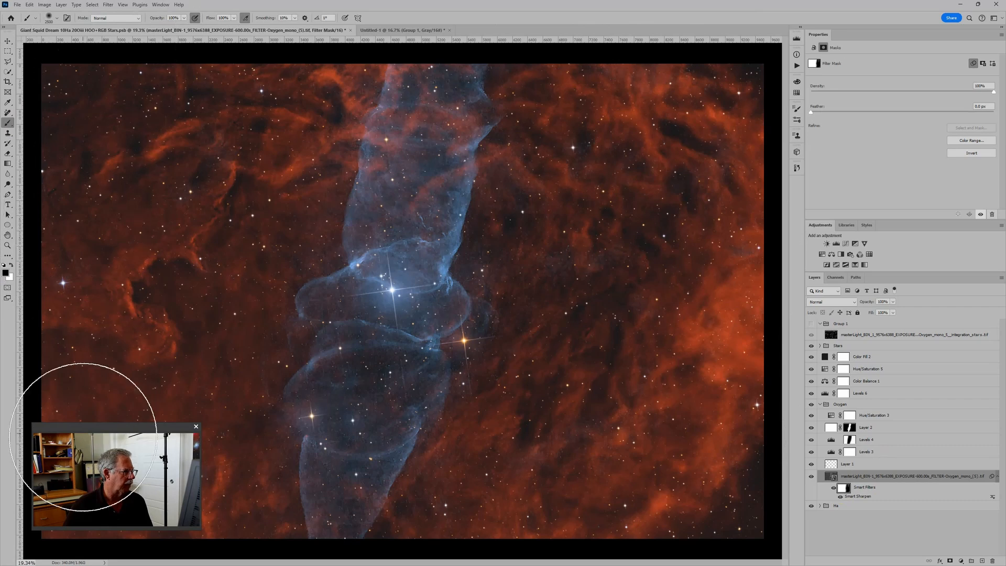
pyautogui.moveTo(168, 423)
pyautogui.mouseDown()
pyautogui.moveTo(116, 428)
pyautogui.moveTo(71, 508)
pyautogui.mouseUp()
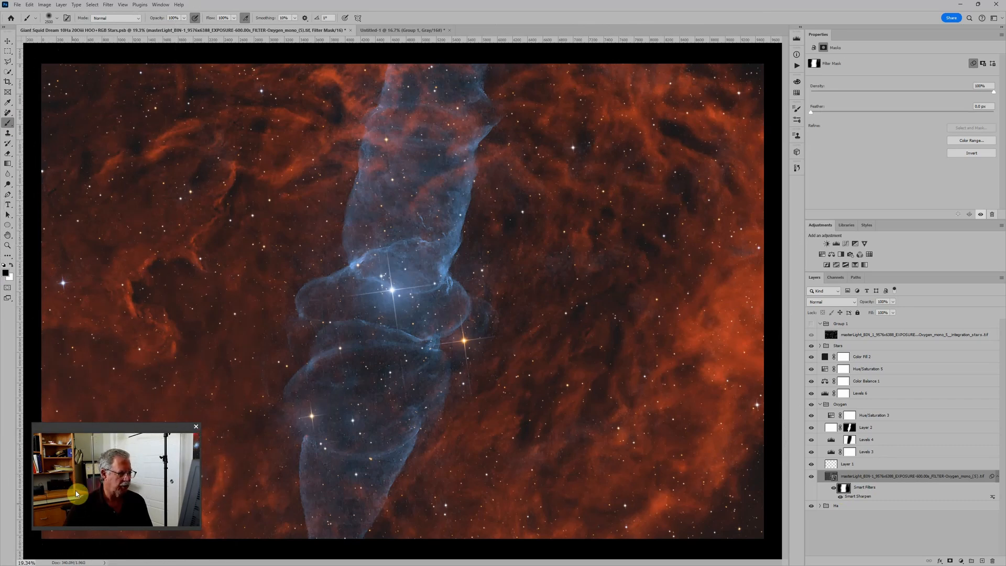
# Step: Check the coverage of the Smart Sharpen filter mask as a red overlay on the image
pyautogui.click(838, 491)
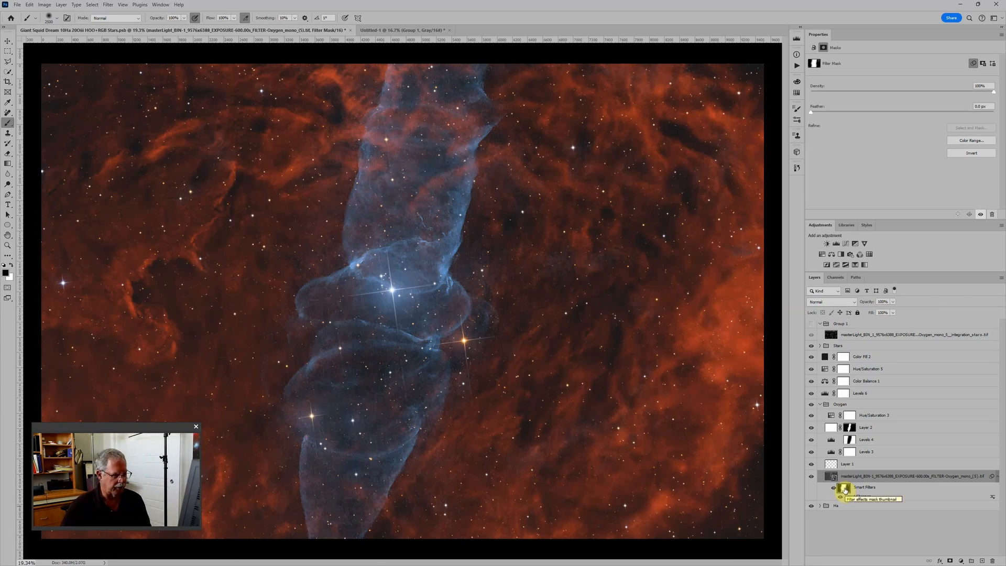
pyautogui.keyDown('alt'); pyautogui.keyDown('shift'); pyautogui.click(845, 491); pyautogui.keyUp('shift'); pyautogui.keyUp('alt')
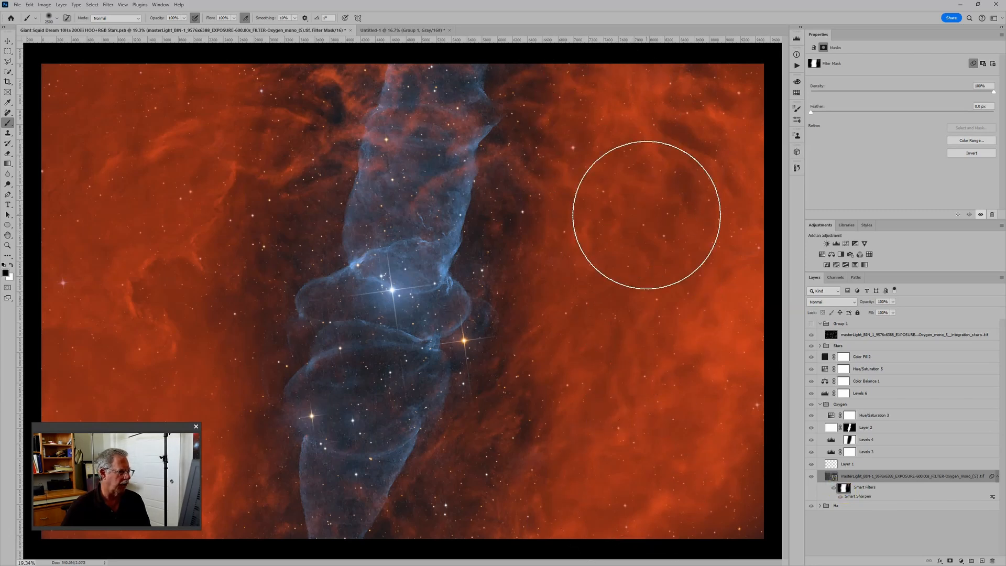
pyautogui.click(851, 493)
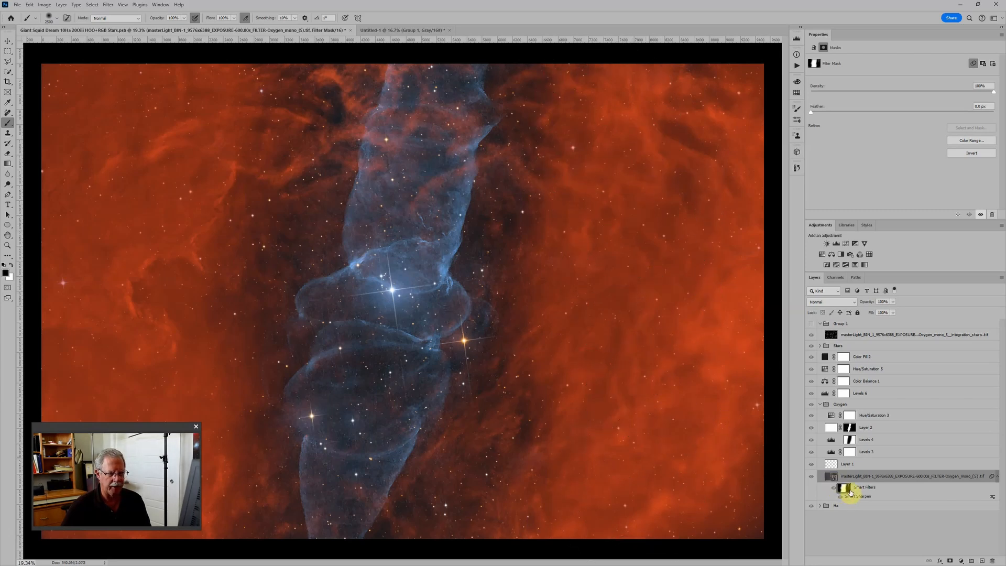
pyautogui.keyDown('alt'); pyautogui.keyDown('shift'); pyautogui.click(849, 492); pyautogui.keyUp('shift'); pyautogui.keyUp('alt')
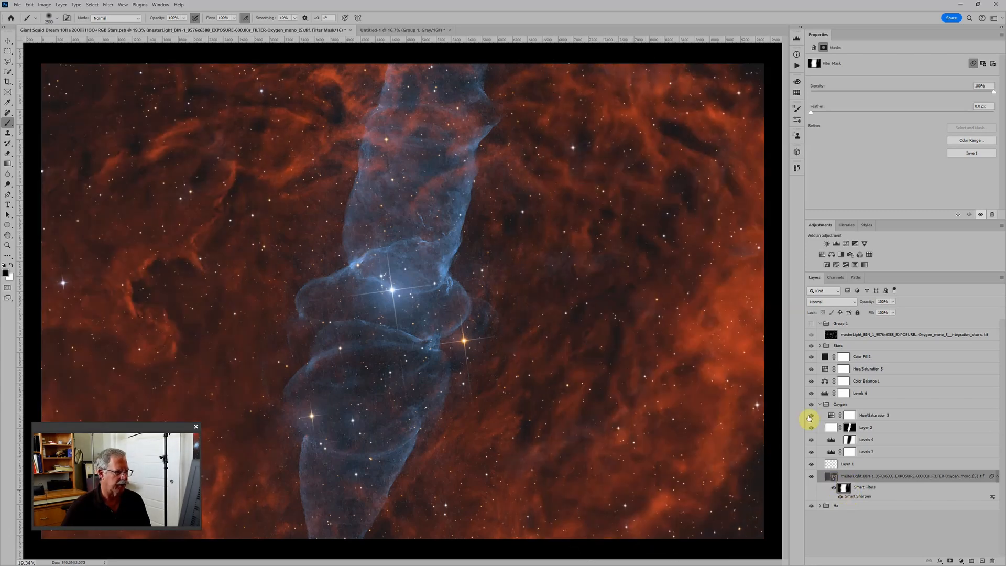
# Step: View the Smart Sharpen filter mask by itself and paint the leftover grey patches near the image's sides and corners black
pyautogui.keyDown('alt'); pyautogui.click(845, 489); pyautogui.keyUp('alt')
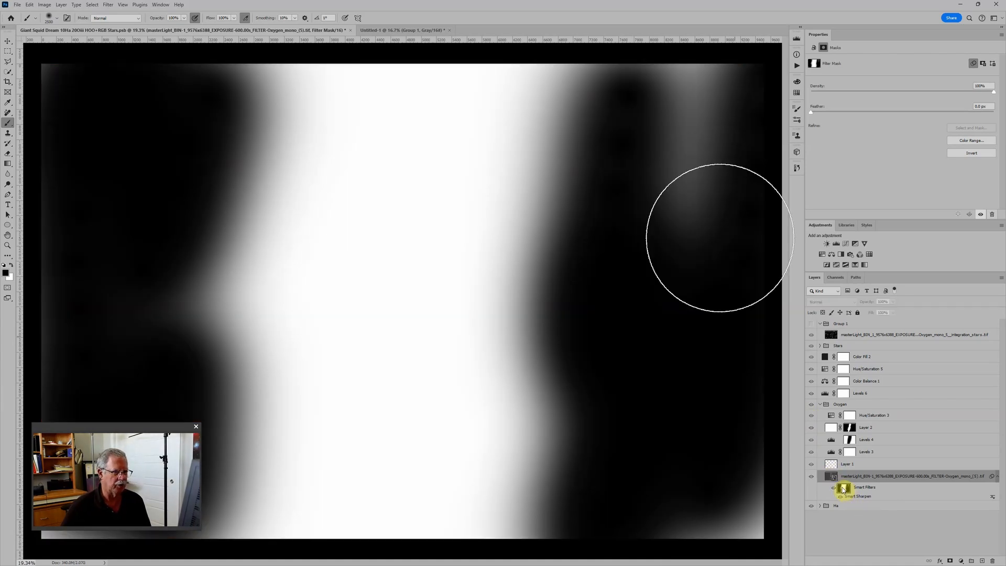
pyautogui.moveTo(715, 148)
pyautogui.mouseDown()
pyautogui.moveTo(698, 565)
pyautogui.moveTo(726, 495)
pyautogui.moveTo(763, 516)
pyautogui.mouseUp()
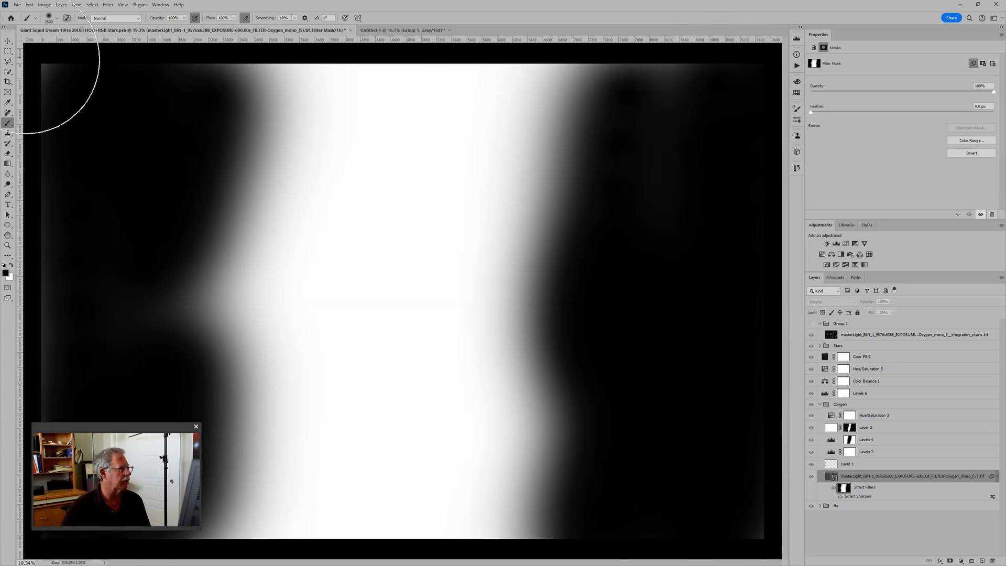
pyautogui.moveTo(24, 57)
pyautogui.mouseDown()
pyautogui.moveTo(67, 258)
pyautogui.moveTo(67, 427)
pyautogui.mouseUp()
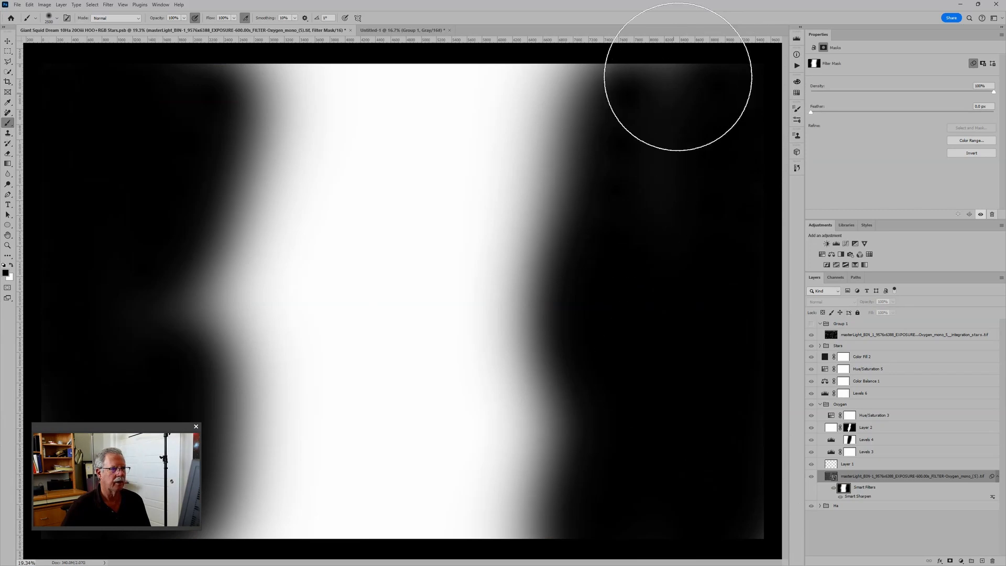
pyautogui.moveTo(678, 76); pyautogui.dragTo(687, 49)
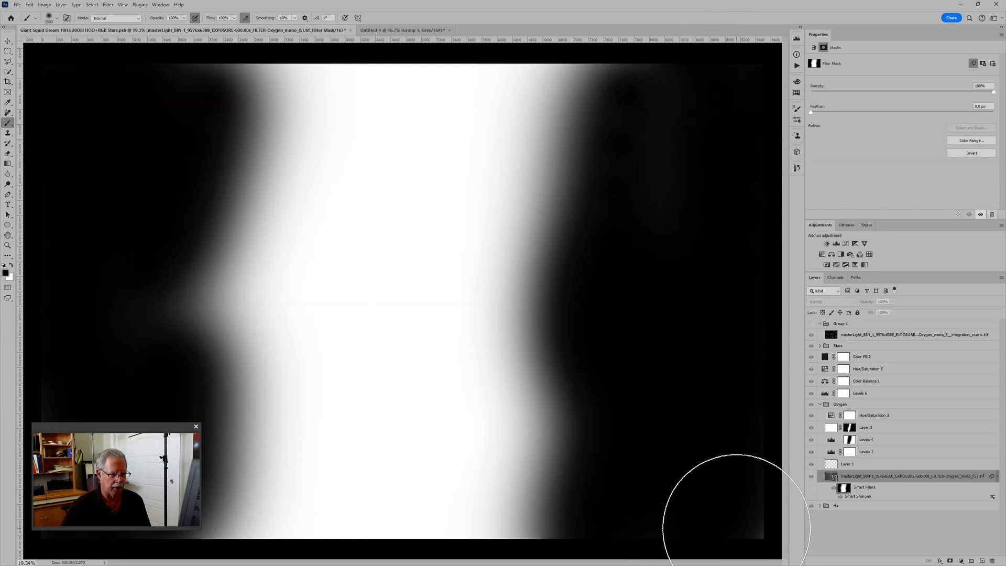
pyautogui.keyDown('alt'); pyautogui.click(843, 489); pyautogui.keyUp('alt')
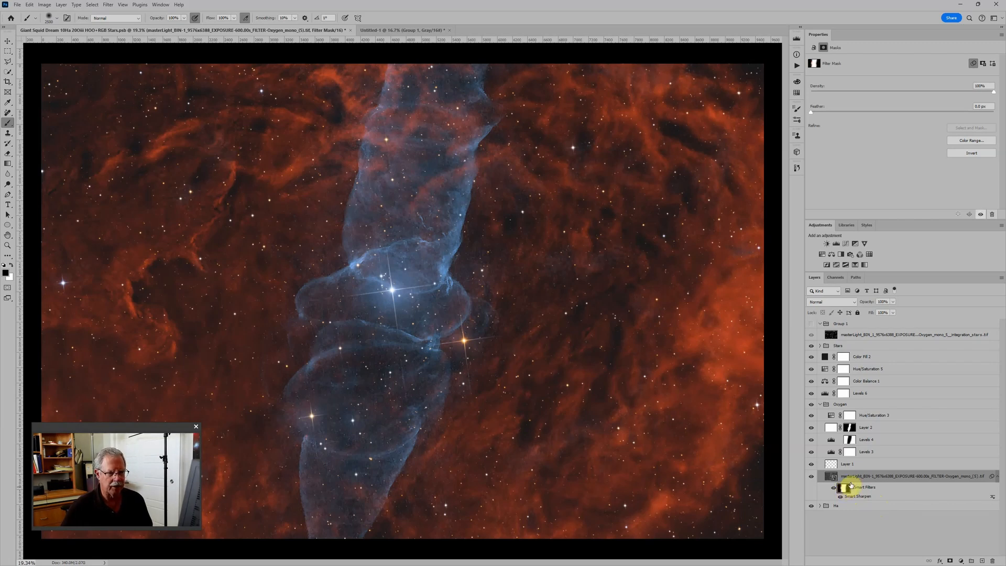
# Step: Convert the sharpened Oxygen_mono_(5) layer, including its masked Smart Sharpen filter, into a new smart object
pyautogui.scroll(-1, 685, 287)
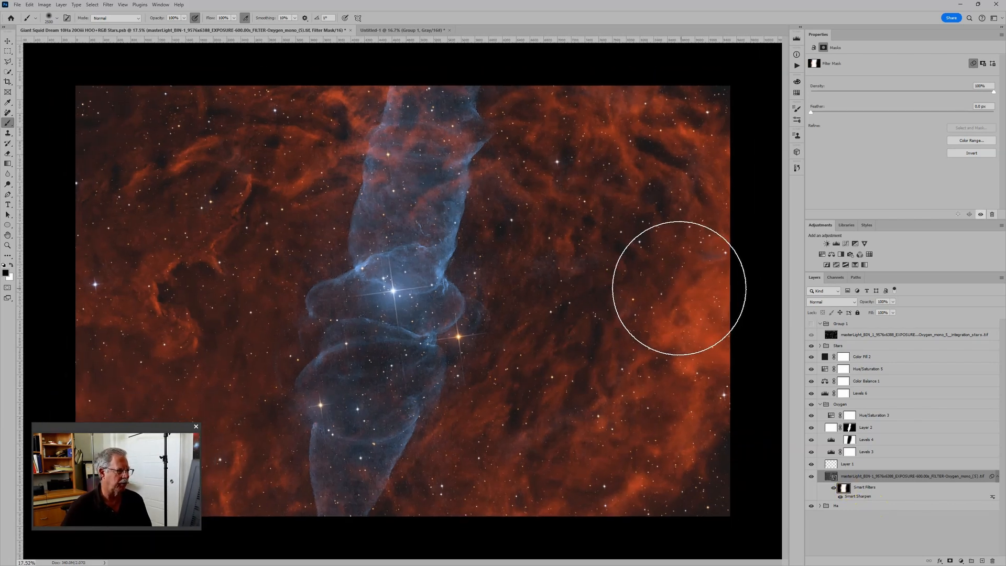
pyautogui.scroll(1, 679, 288)
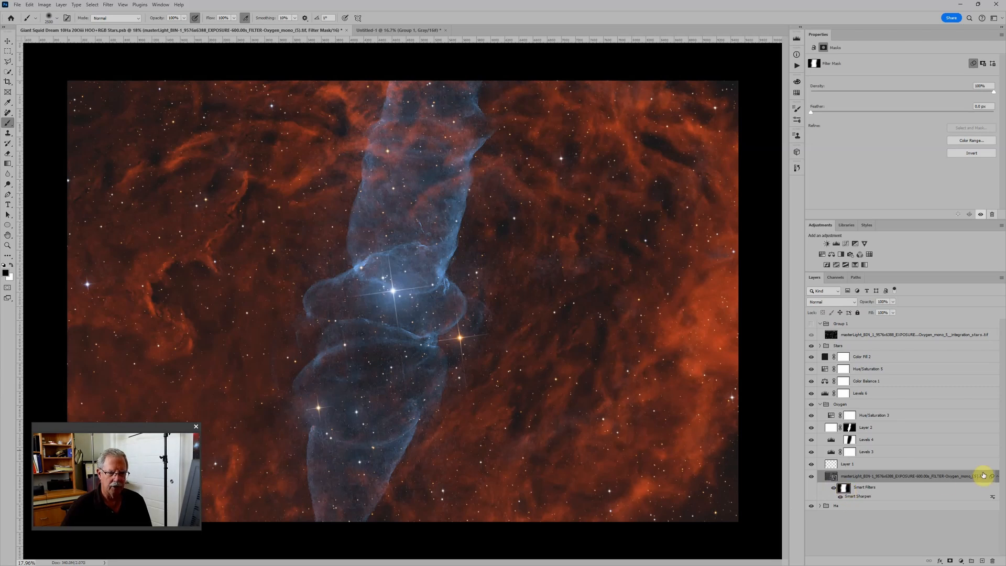
pyautogui.rightClick(985, 475)
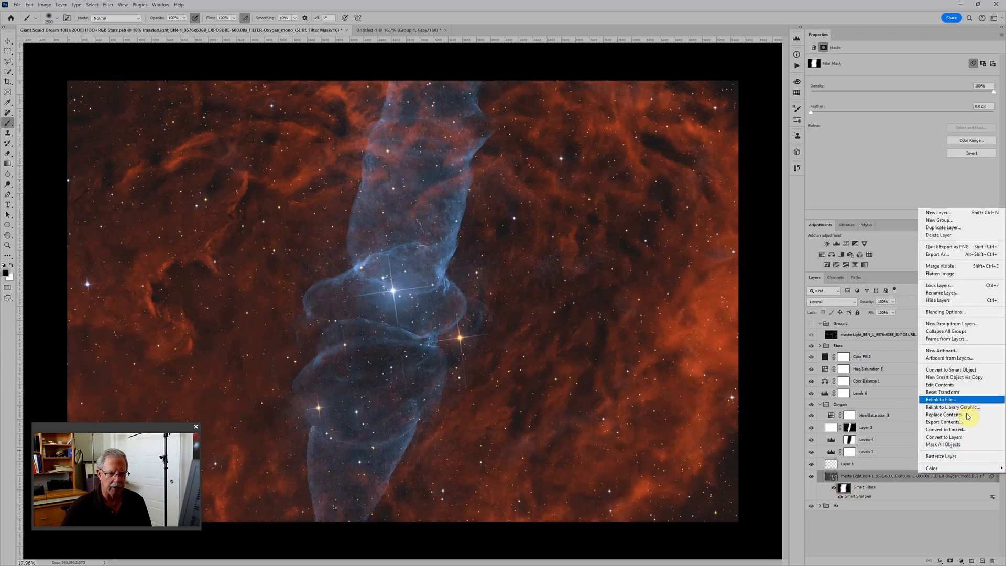
pyautogui.click(962, 371)
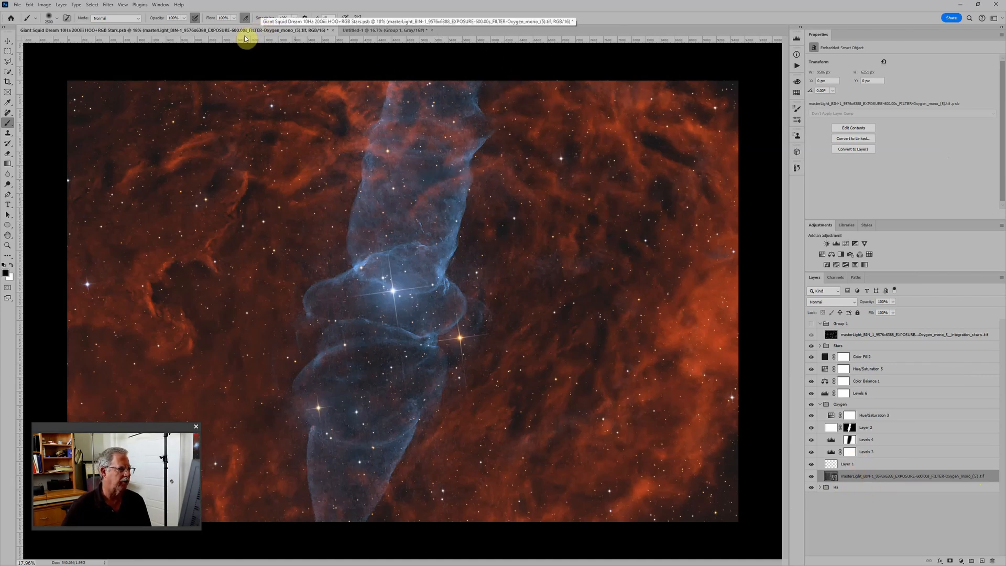
# Step: Apply the Dust & Scratches filter to the Oxygen_mono_(5) smart object with a 15 px radius and threshold 0
pyautogui.click(109, 6)
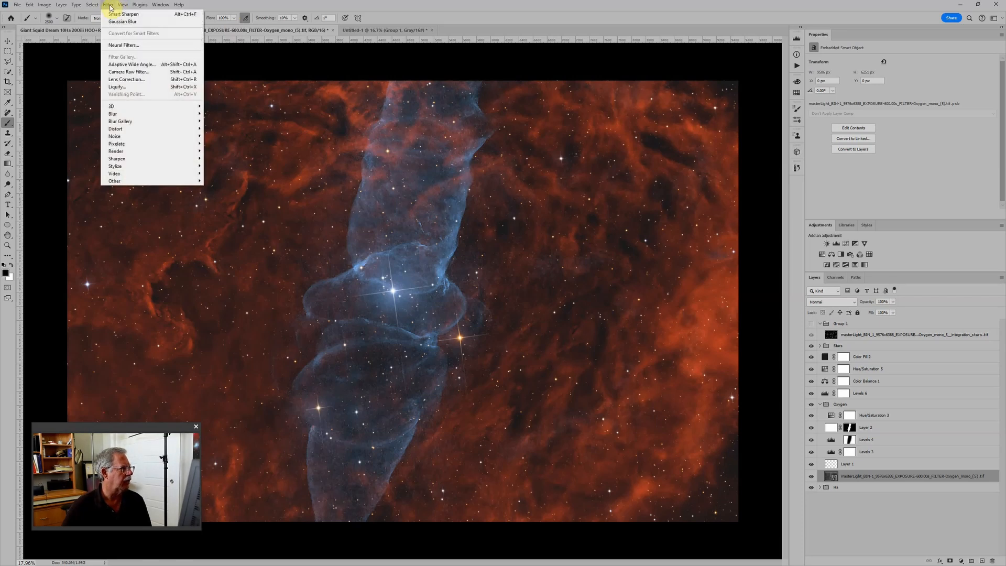
pyautogui.moveTo(129, 168)
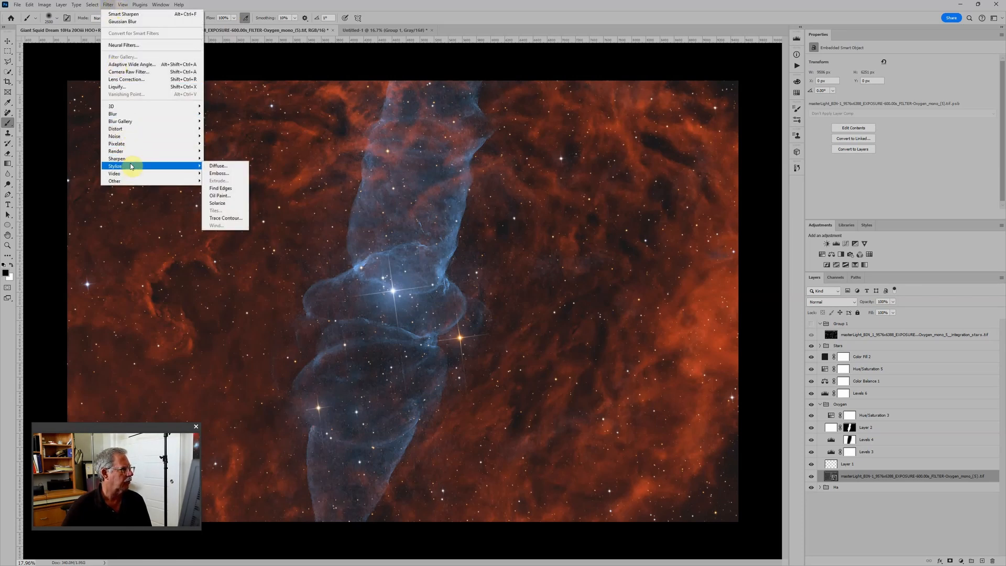
pyautogui.moveTo(136, 137)
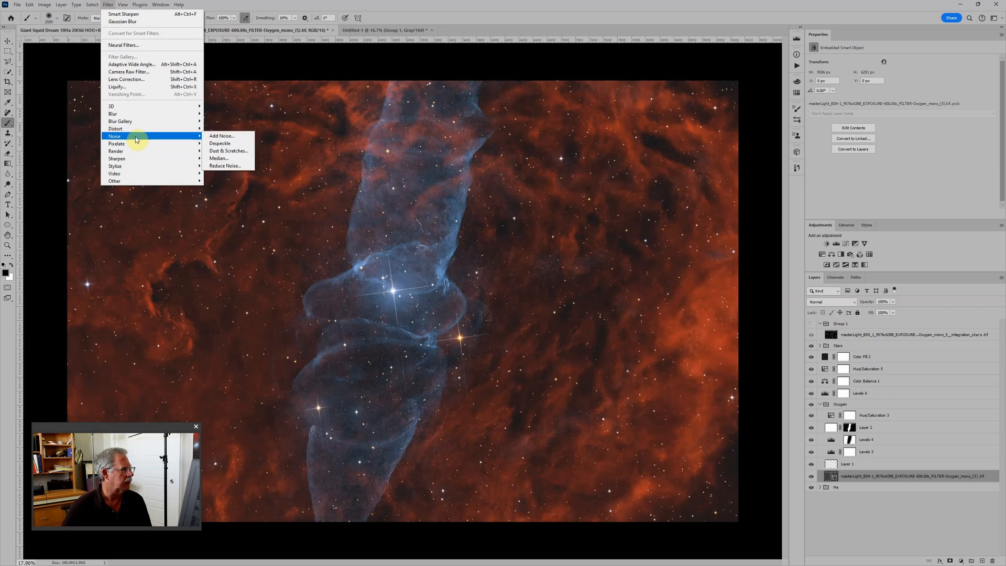
pyautogui.click(232, 152)
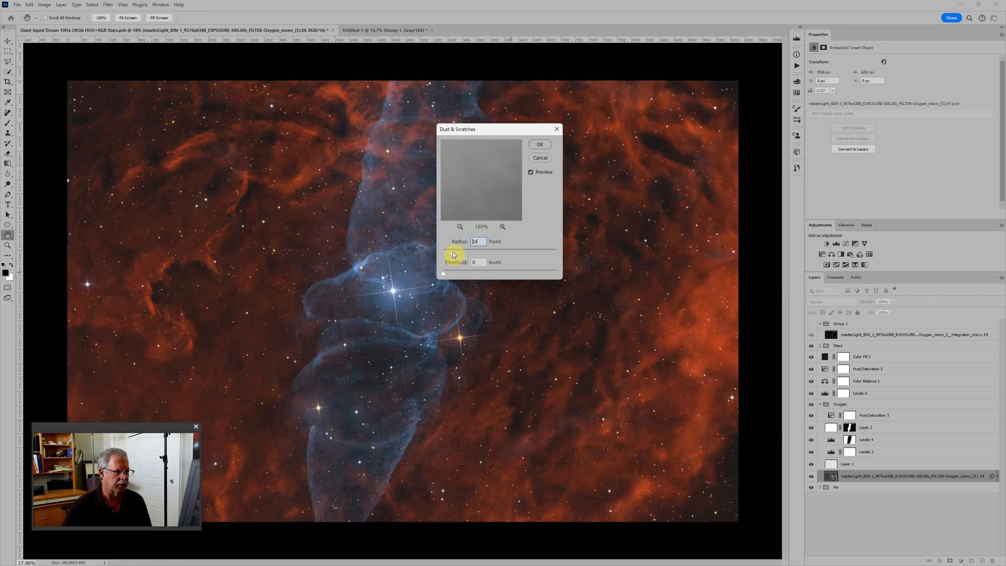
pyautogui.moveTo(453, 253); pyautogui.dragTo(453, 252)
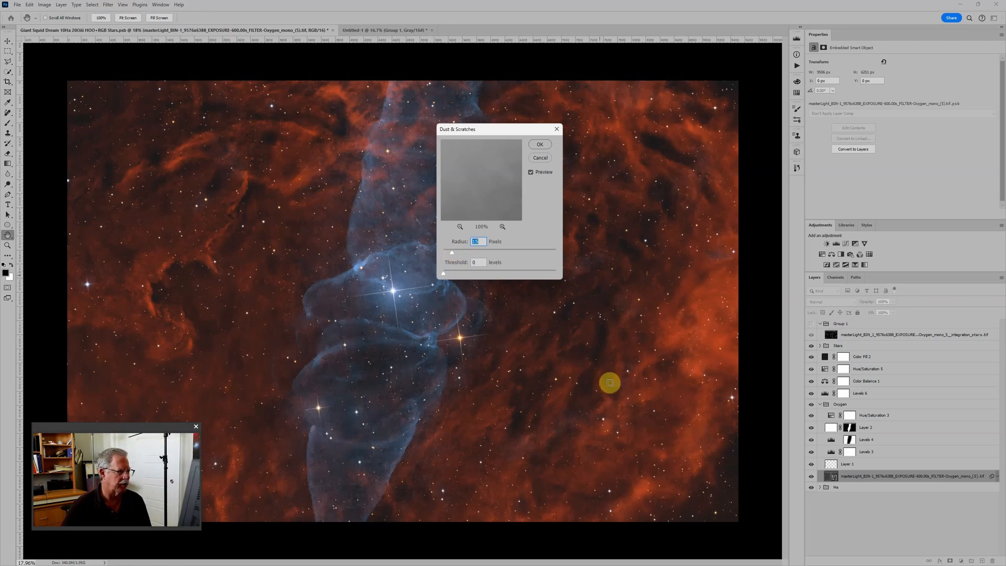
pyautogui.click(541, 144)
# Step: Paint black over the squid nebula on the Dust & Scratches filter mask so only the background is smoothed
pyautogui.press('b')
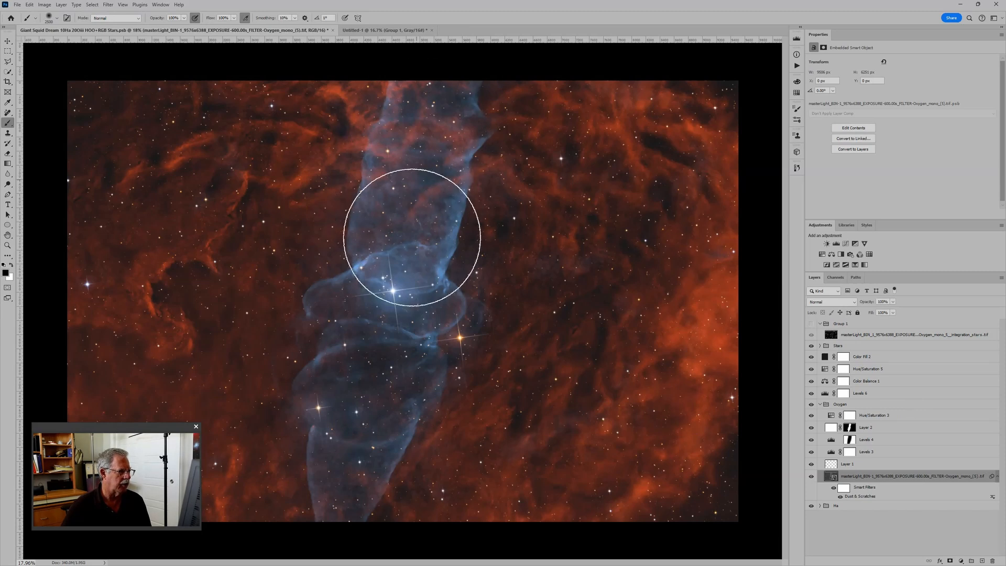
pyautogui.click(845, 490)
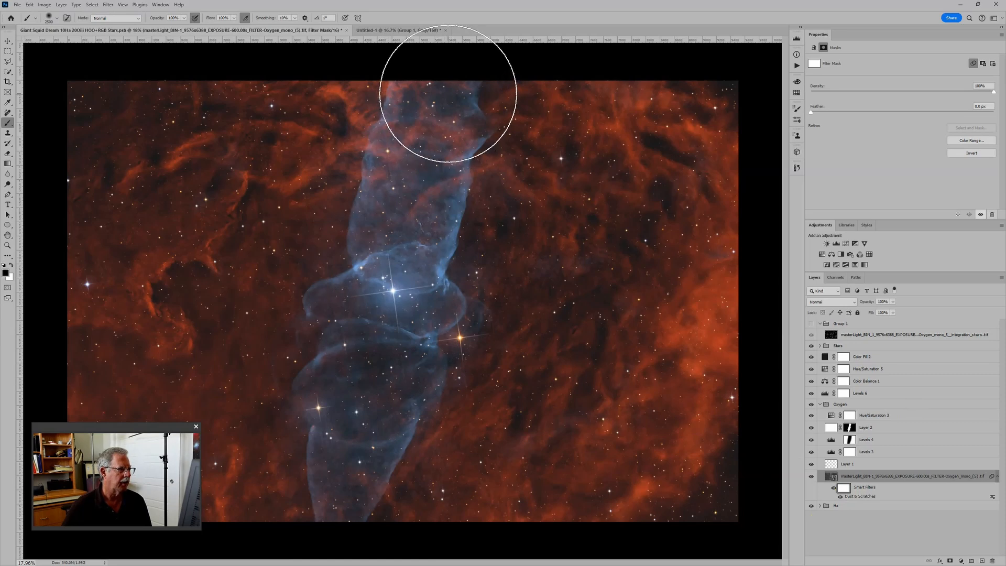
pyautogui.moveTo(448, 94)
pyautogui.mouseDown()
pyautogui.moveTo(395, 292)
pyautogui.moveTo(332, 344)
pyautogui.moveTo(424, 304)
pyautogui.moveTo(348, 483)
pyautogui.moveTo(393, 288)
pyautogui.moveTo(366, 261)
pyautogui.moveTo(312, 401)
pyautogui.moveTo(393, 364)
pyautogui.moveTo(462, 211)
pyautogui.moveTo(472, 89)
pyautogui.moveTo(554, 190)
pyautogui.mouseUp()
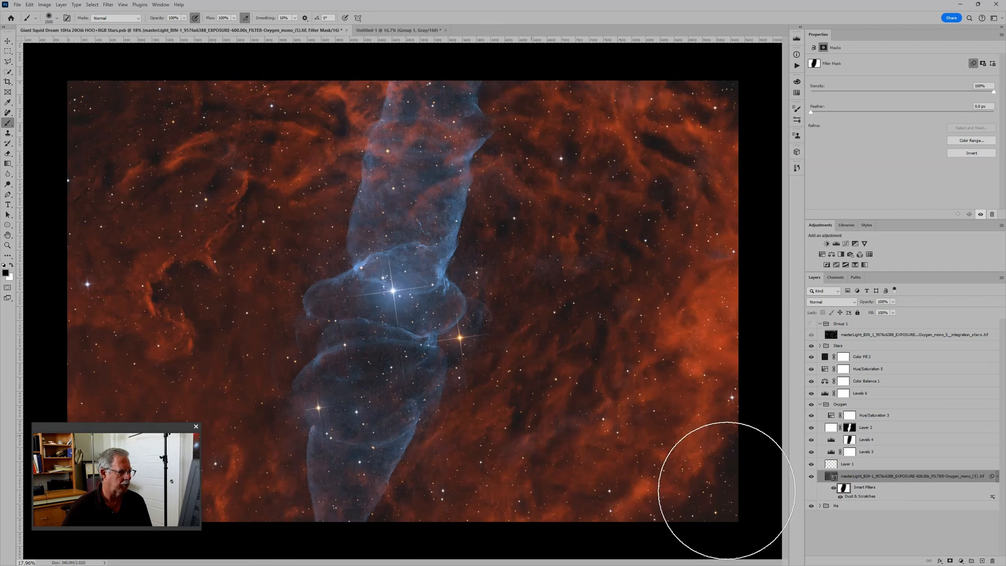
# Step: Convert the smoothed Oxygen_mono_(5) layer into a smart object again and apply a High Pass filter to it
pyautogui.rightClick(987, 475)
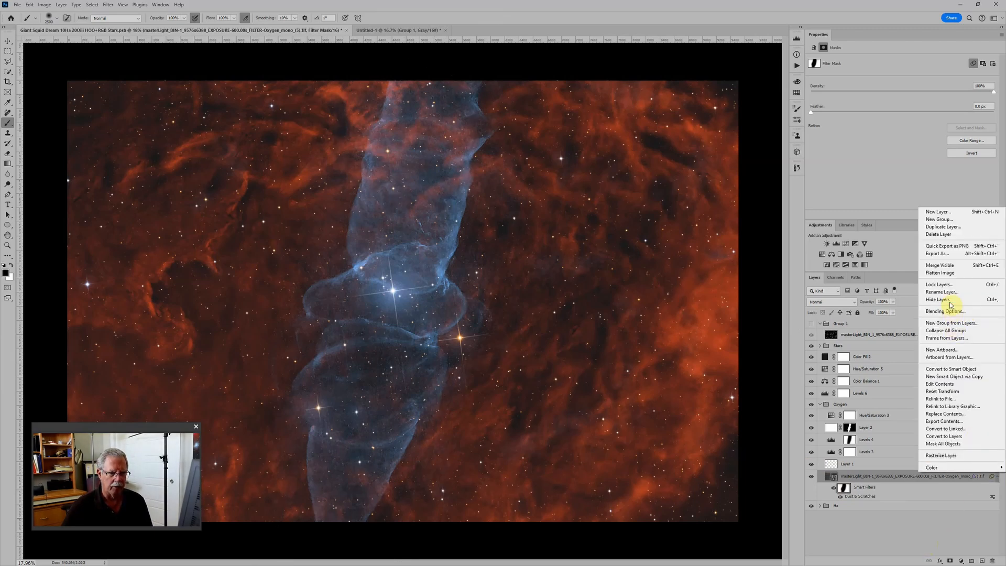
pyautogui.click(965, 377)
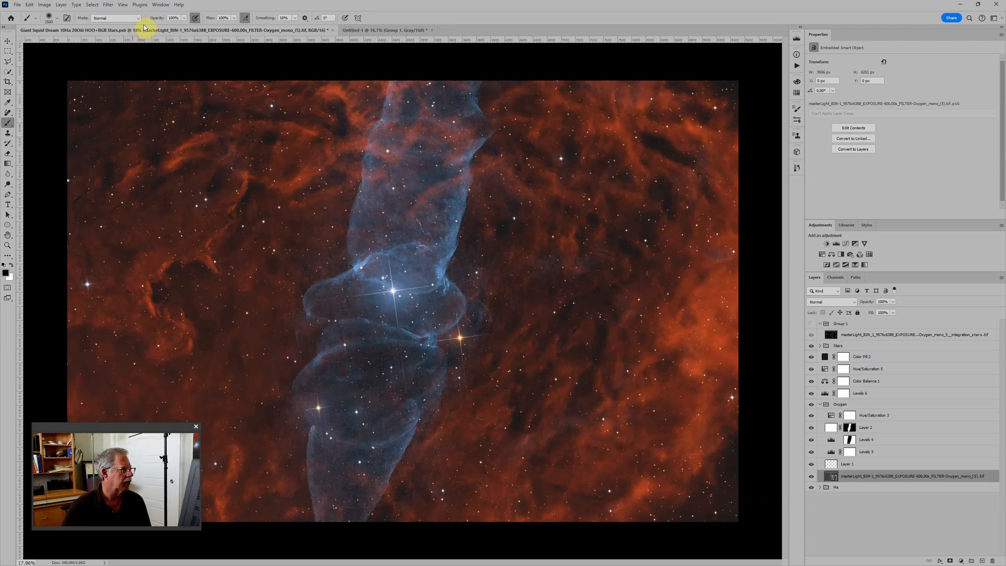
pyautogui.click(109, 4)
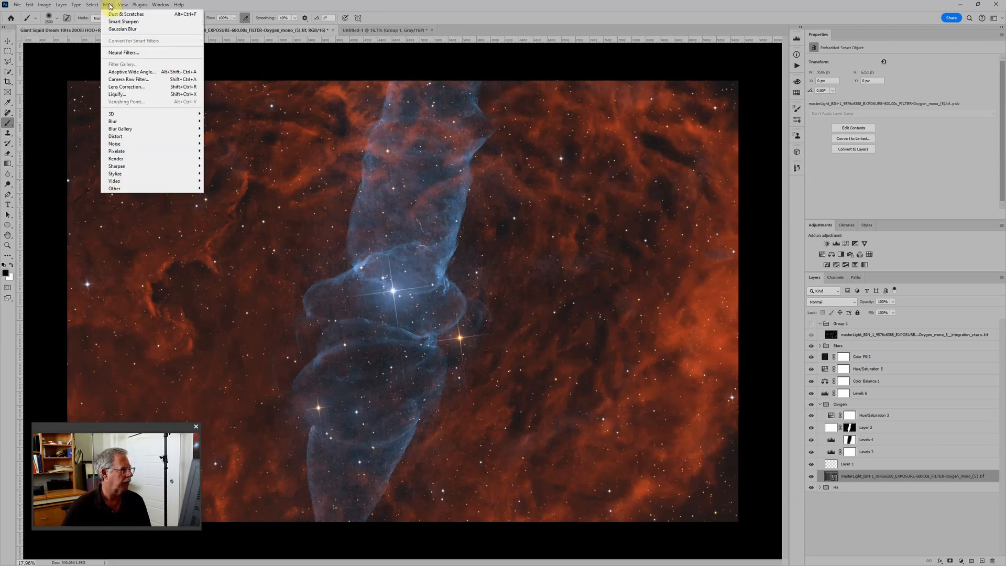
pyautogui.moveTo(140, 189)
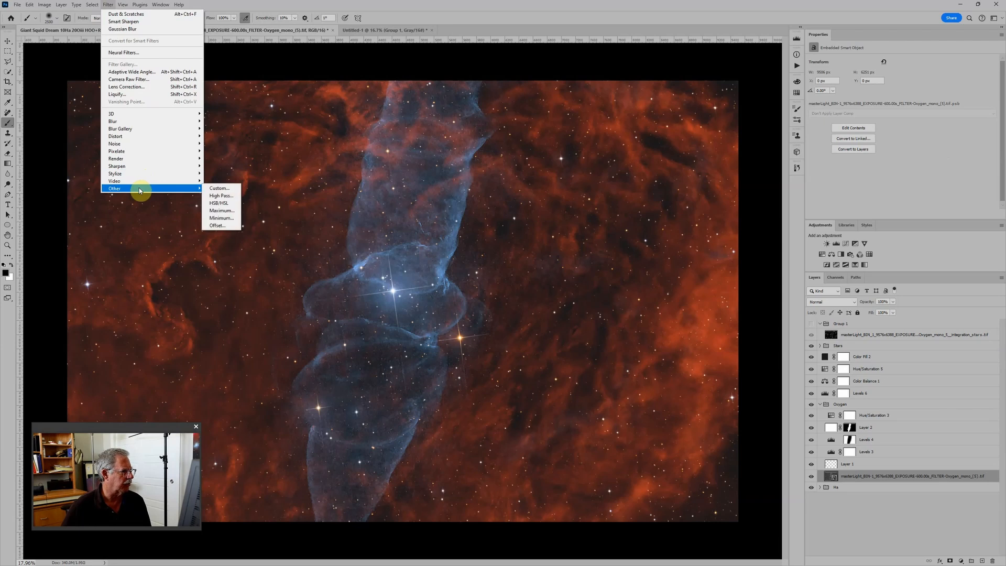
pyautogui.click(222, 197)
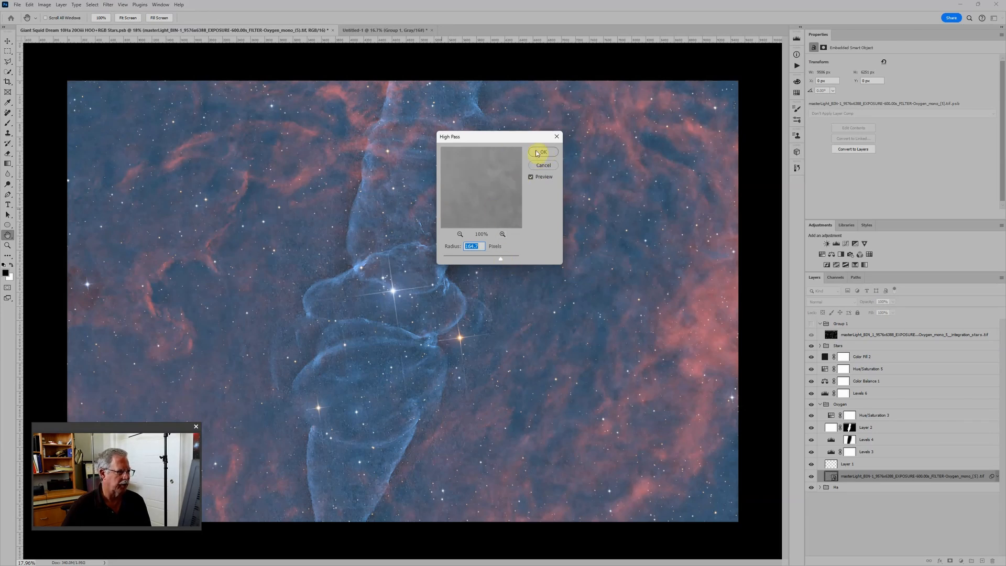
pyautogui.click(545, 152)
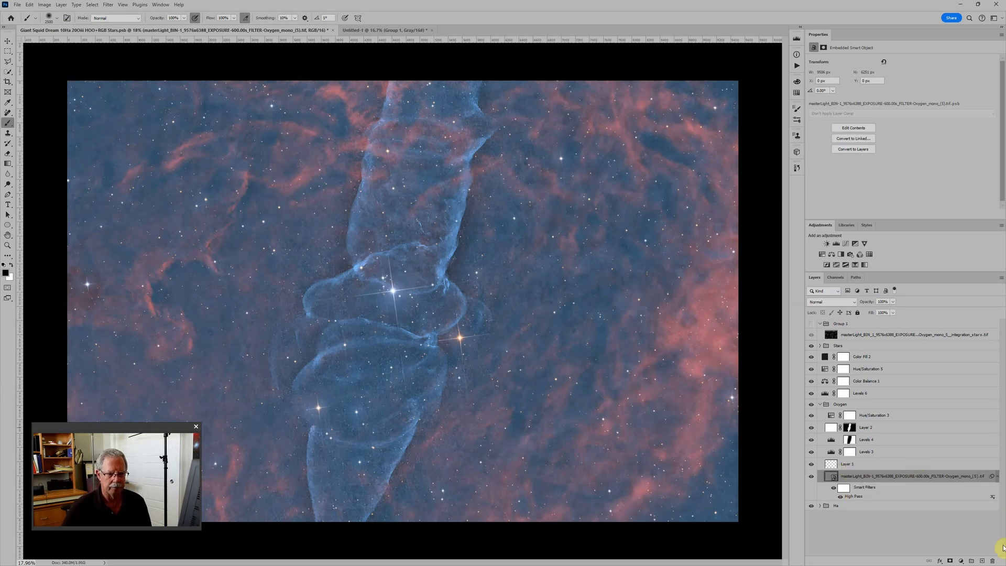
# Step: Set the High Pass filter's blending mode to Soft Light at 100% opacity
pyautogui.doubleClick(991, 495)
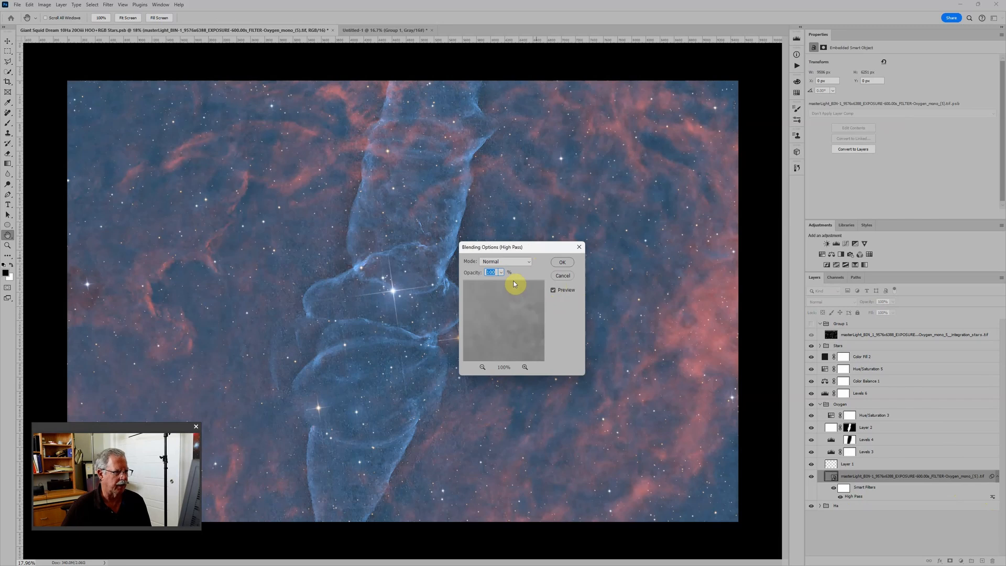
pyautogui.click(528, 262)
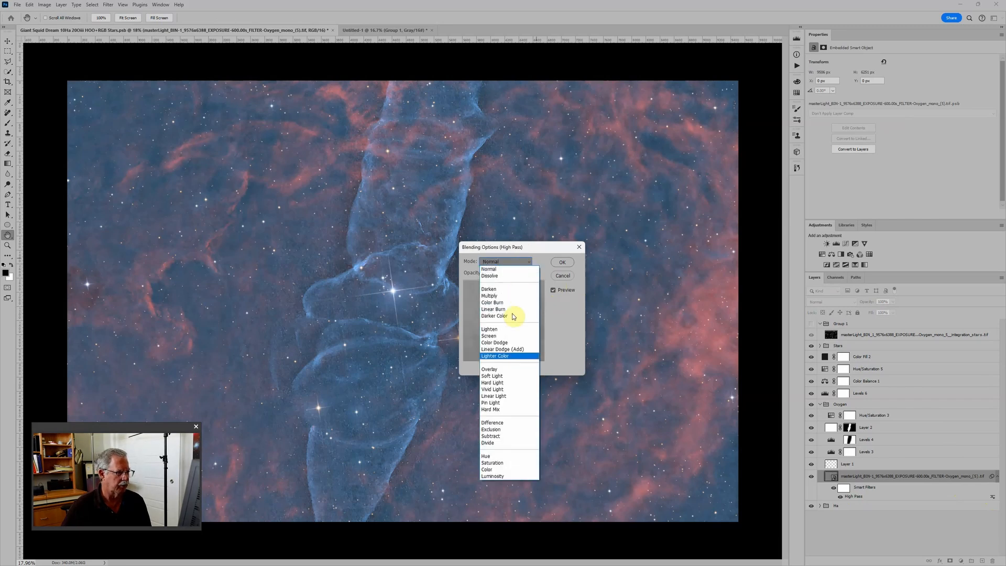
pyautogui.click(501, 377)
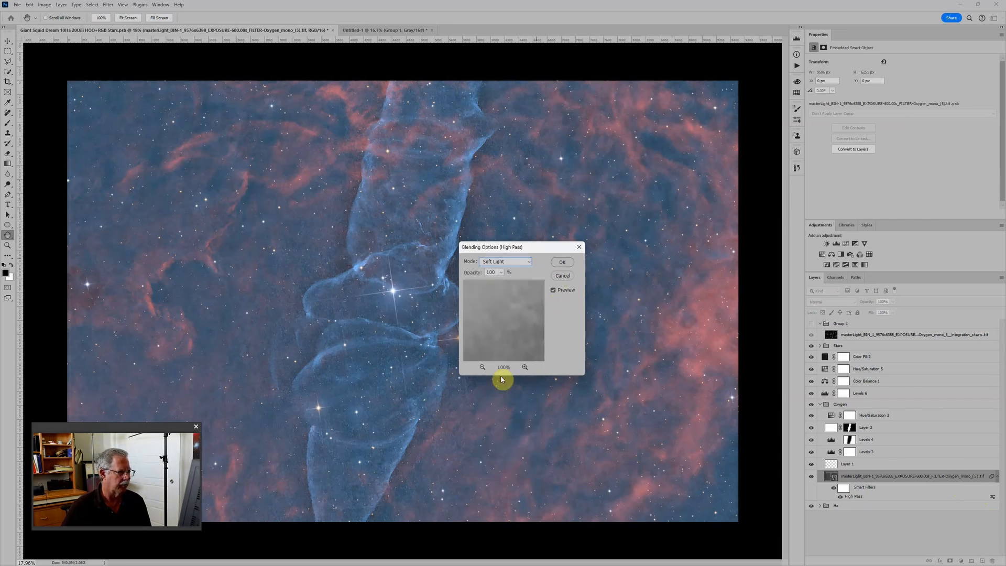
pyautogui.click(563, 262)
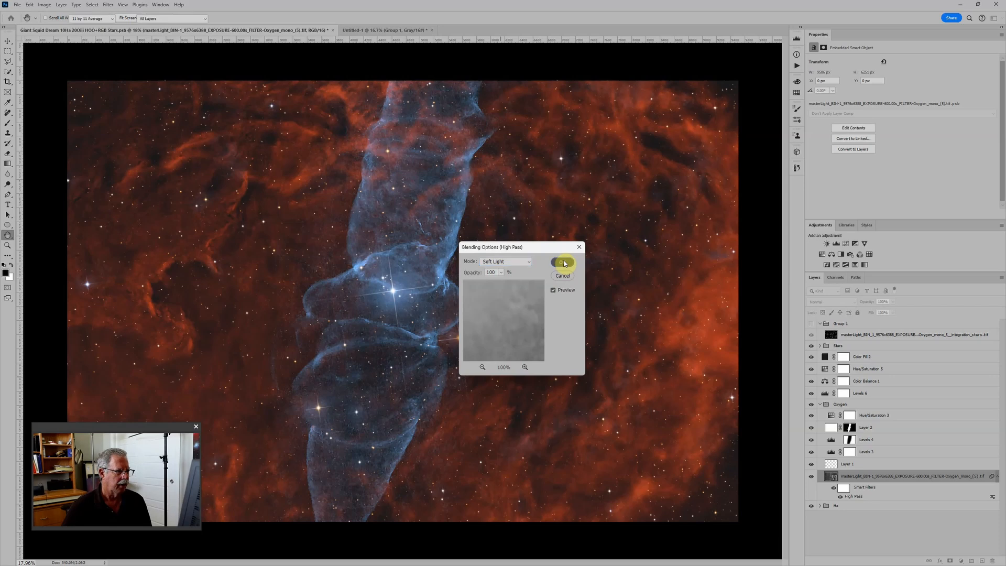
# Step: Reopen the High Pass smart filter on the Oxygen_mono_(5) layer and lower its radius
pyautogui.press('b')
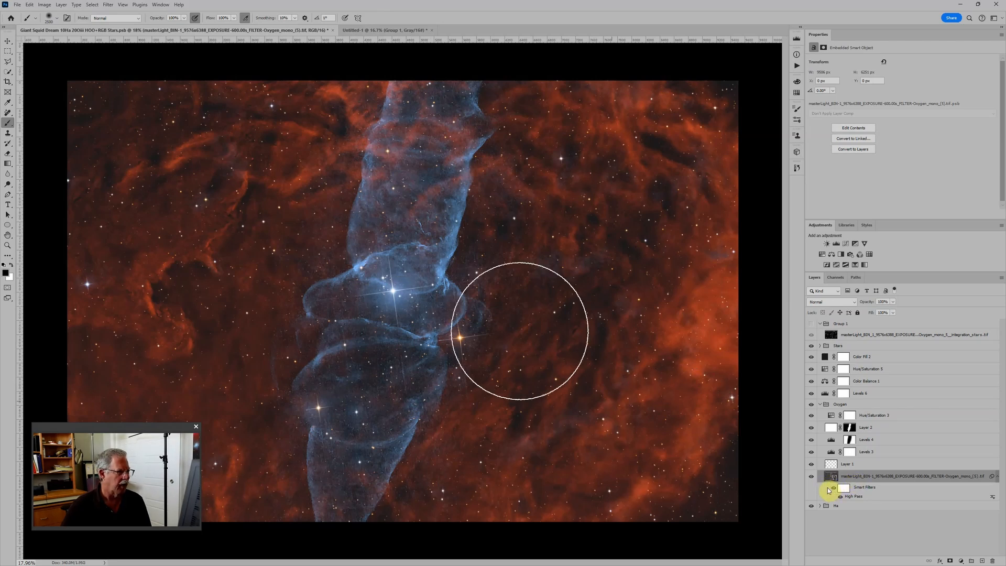
pyautogui.doubleClick(856, 496)
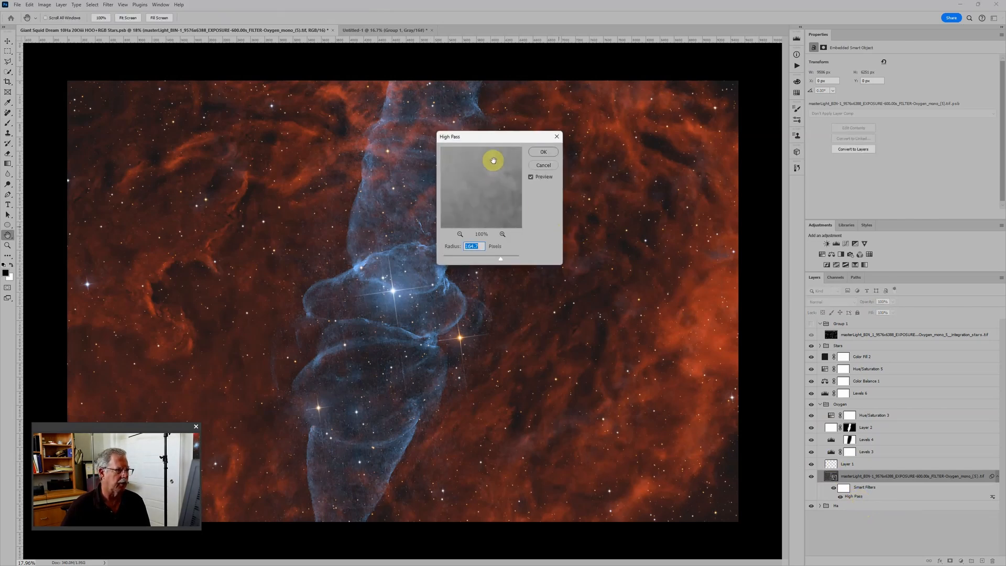
pyautogui.moveTo(496, 136); pyautogui.dragTo(531, 132)
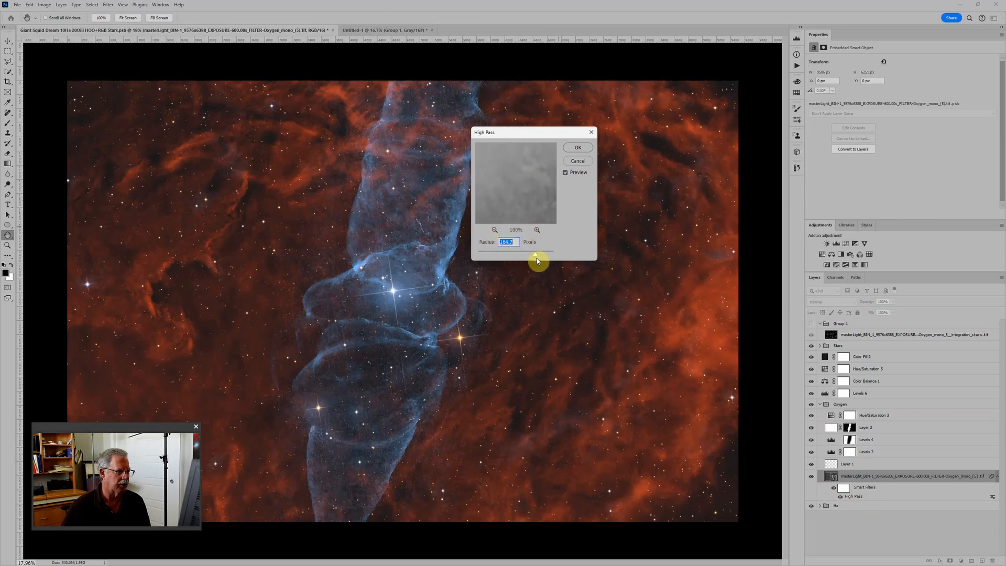
pyautogui.moveTo(532, 255)
pyautogui.mouseDown()
pyautogui.moveTo(518, 256)
pyautogui.moveTo(550, 257)
pyautogui.moveTo(519, 256)
pyautogui.moveTo(527, 256)
pyautogui.mouseUp()
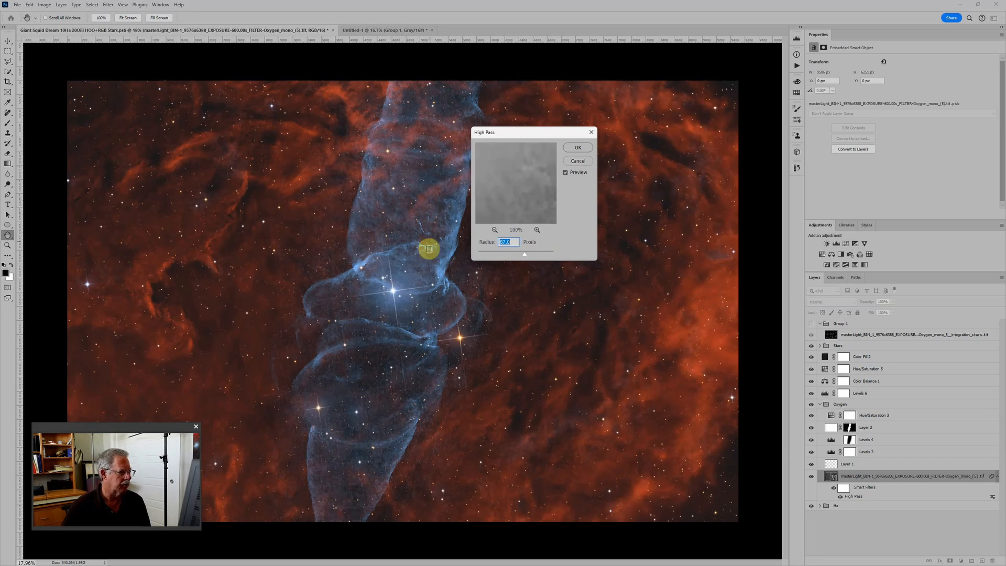
pyautogui.click(576, 147)
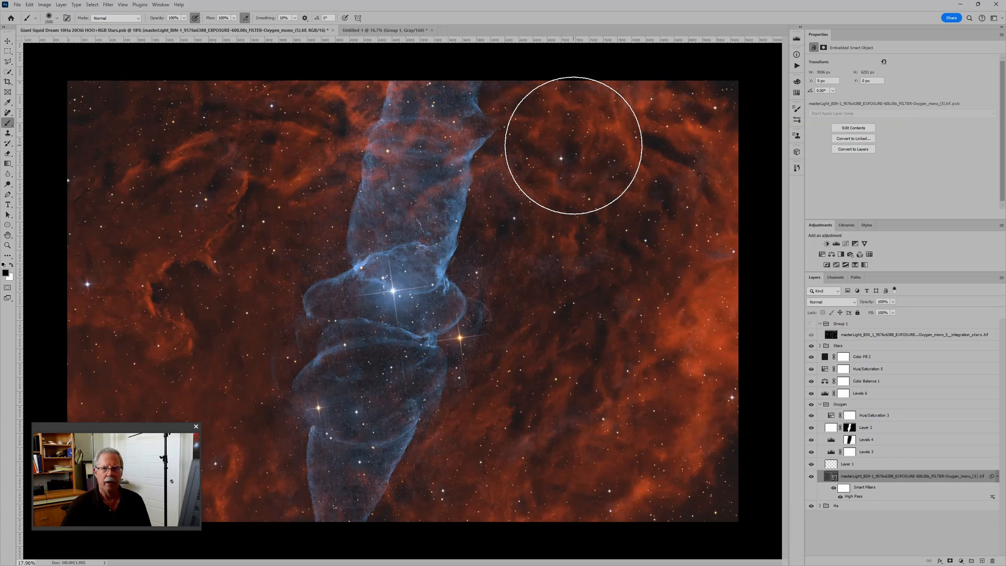
# Step: Compare the composite with the Oxygen group's Levels 4 adjustment hidden and shown
pyautogui.click(884, 509)
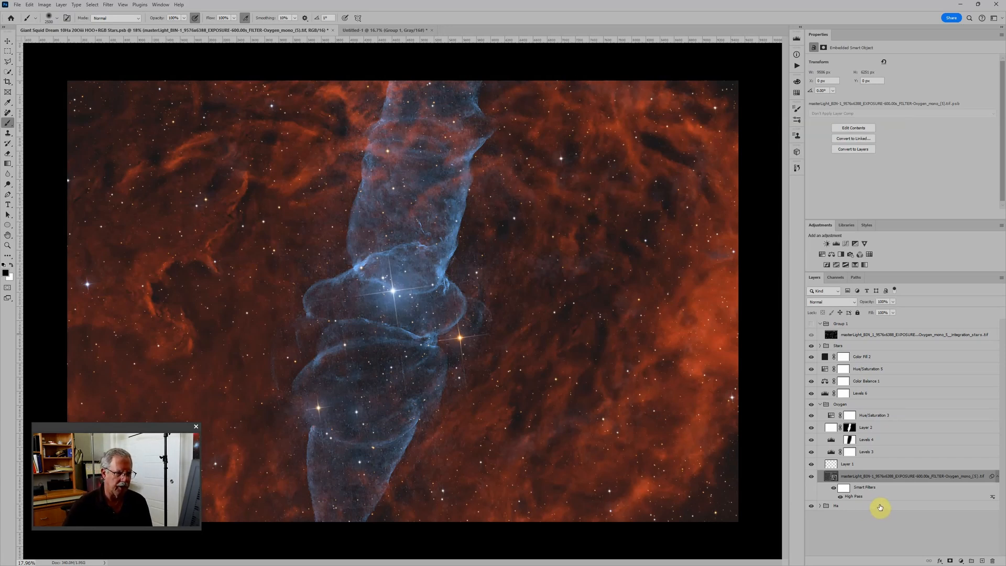
pyautogui.scroll(-1, 512, 206)
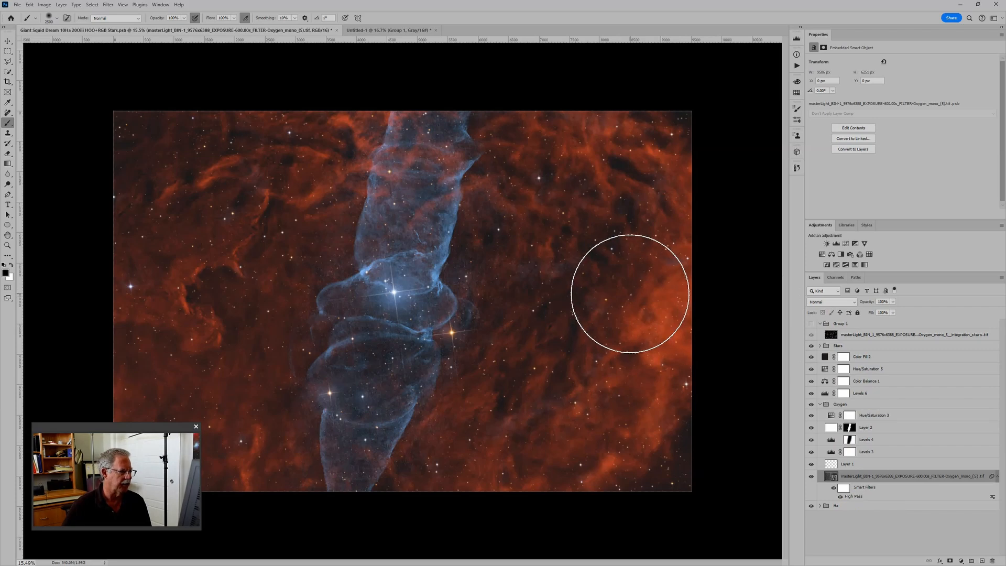
pyautogui.scroll(-3, 630, 293)
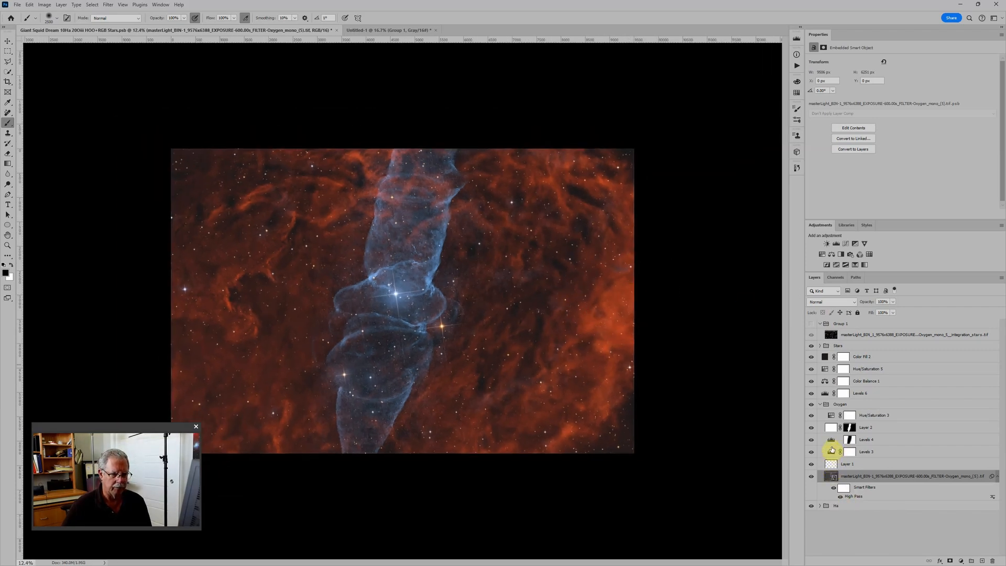
pyautogui.click(831, 440)
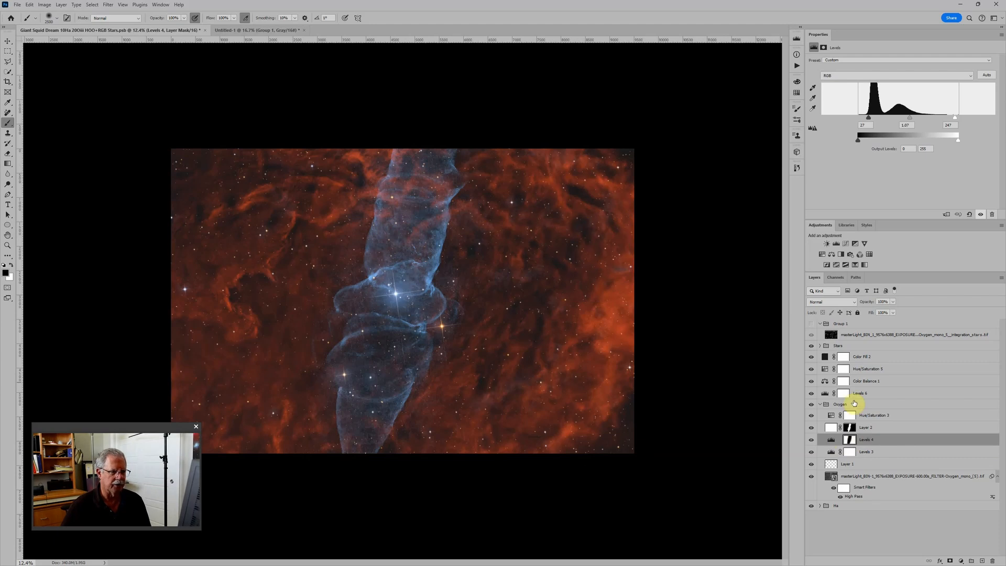
pyautogui.click(811, 441)
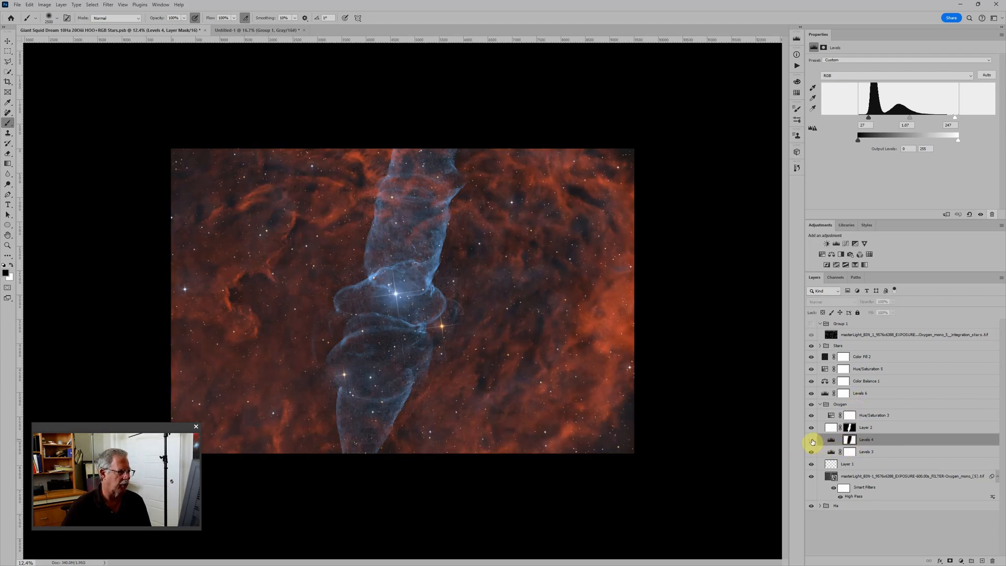
pyautogui.scroll(2, 497, 326)
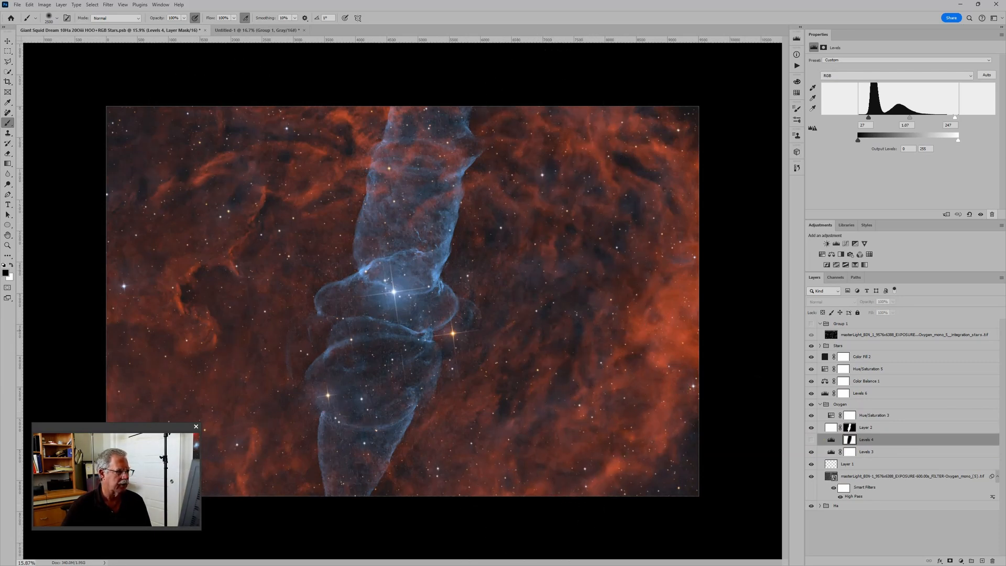
pyautogui.click(812, 441)
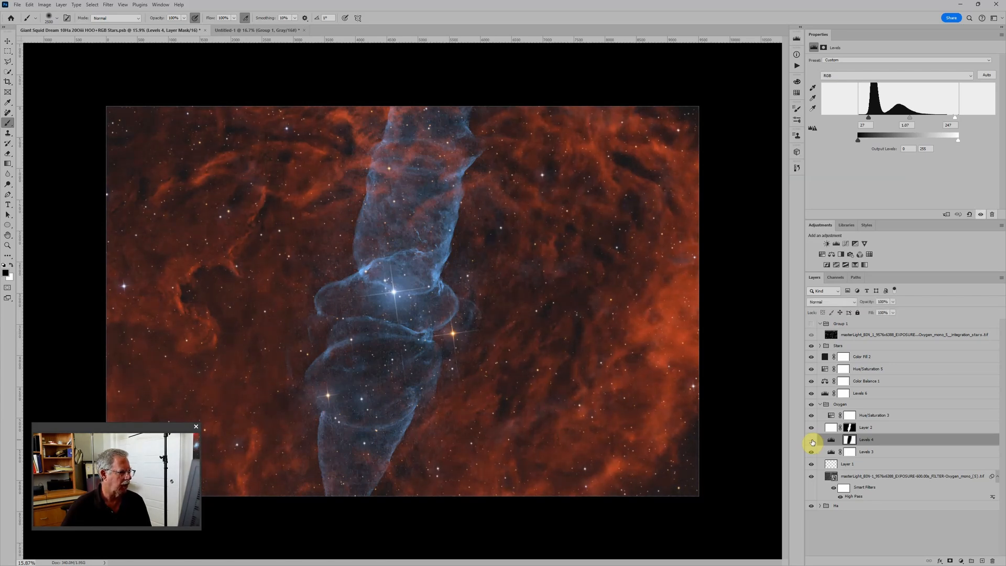
pyautogui.click(812, 442)
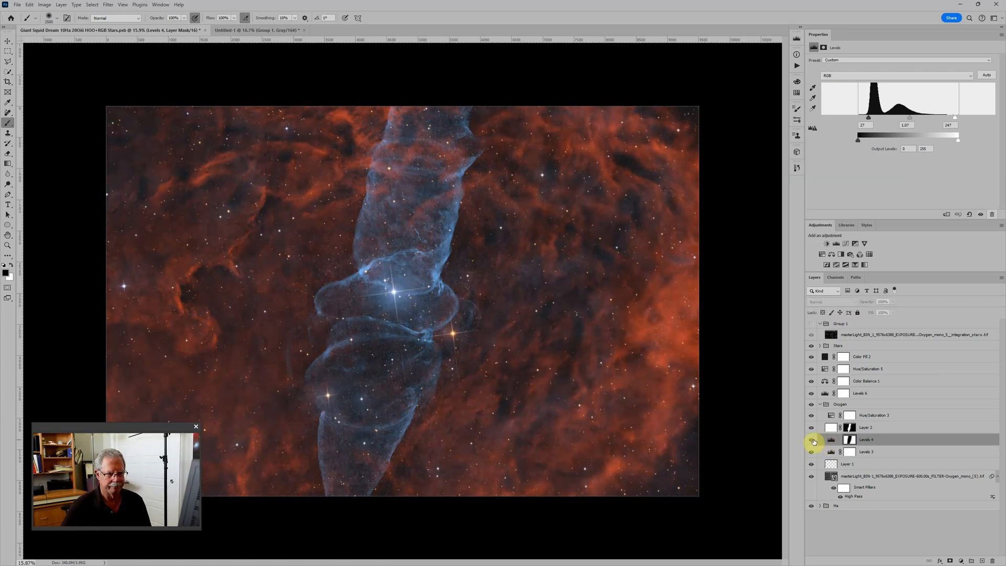
pyautogui.click(812, 441)
# Step: Set the Levels 4 adjustment's black input to 11 and white input to 235
pyautogui.click(831, 439)
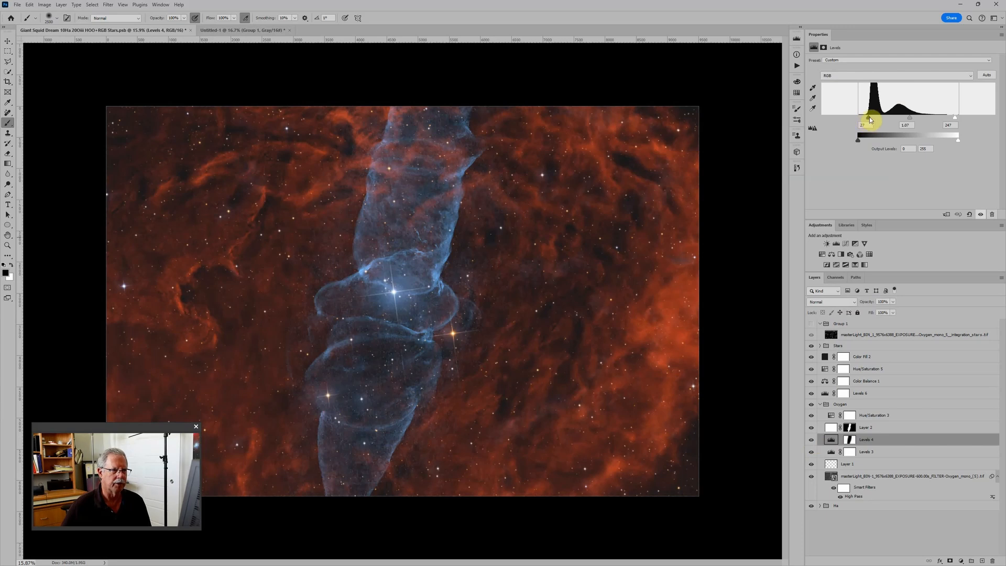
pyautogui.moveTo(870, 117); pyautogui.dragTo(867, 118)
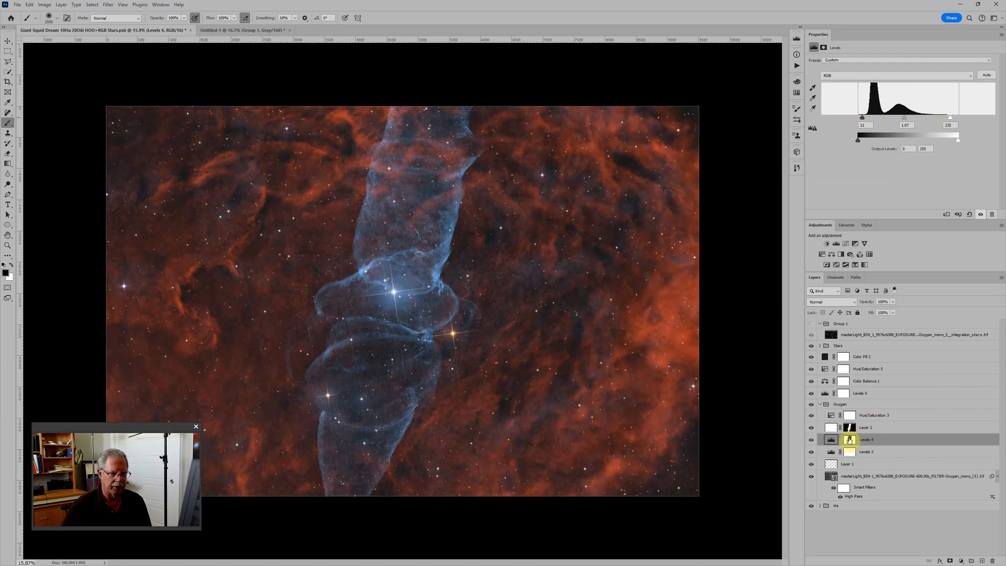
pyautogui.scroll(-4, 588, 192)
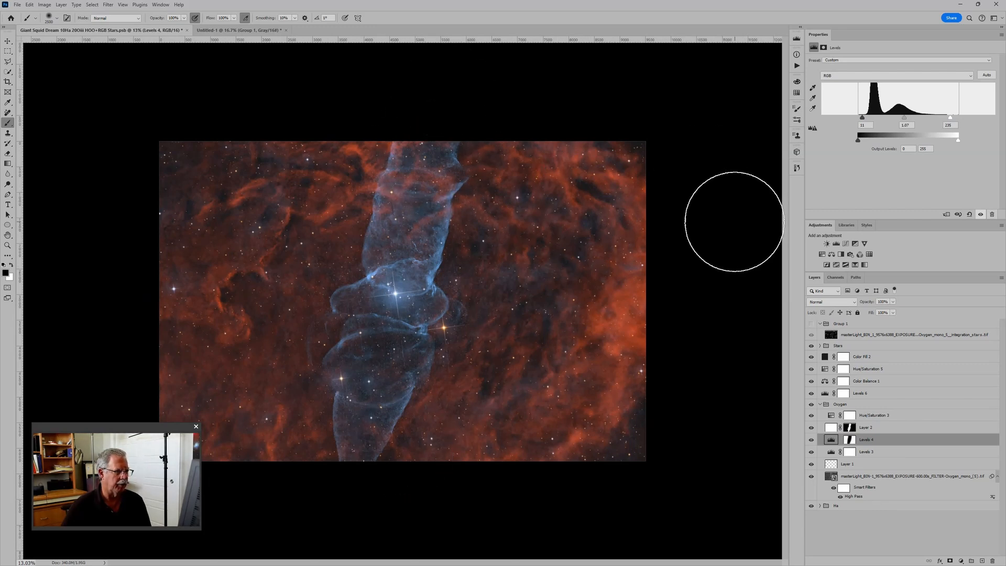
pyautogui.scroll(-1, 735, 222)
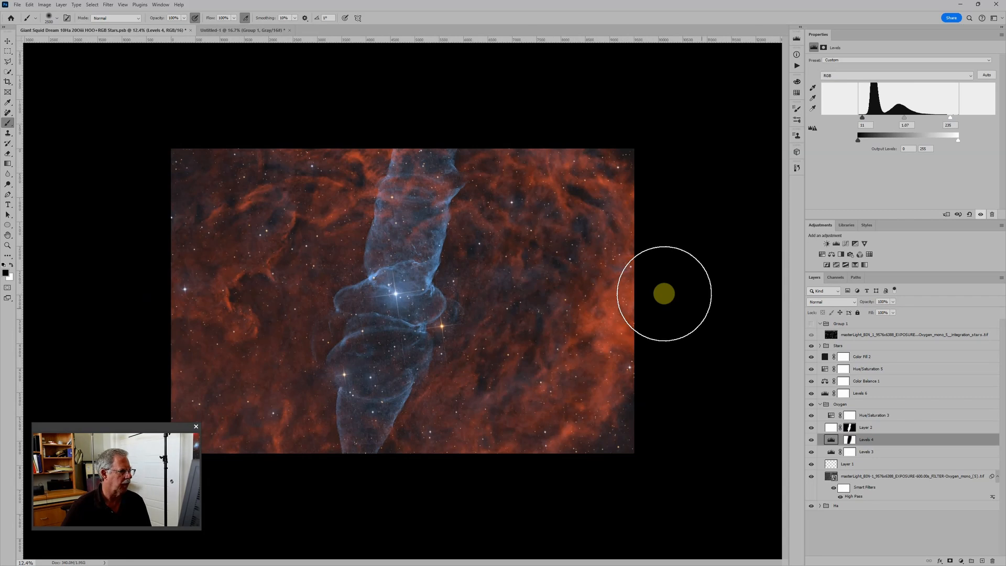
pyautogui.scroll(2, 707, 410)
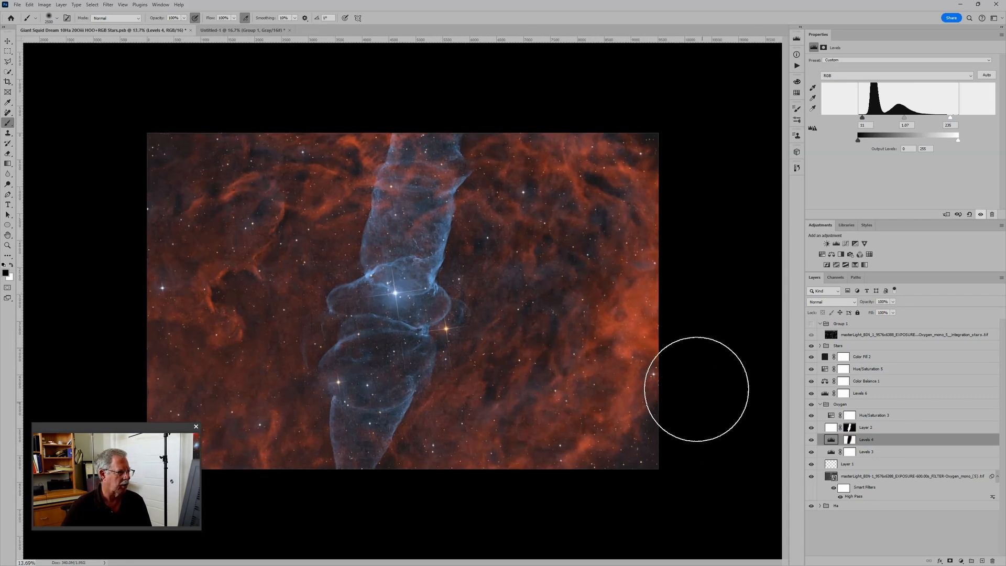
pyautogui.scroll(3, 440, 237)
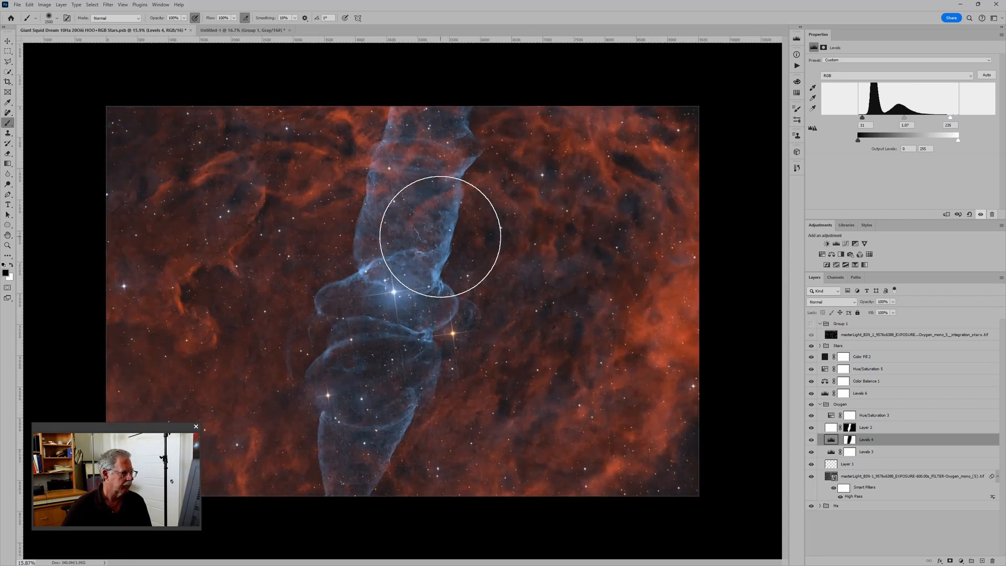
pyautogui.scroll(1, 440, 237)
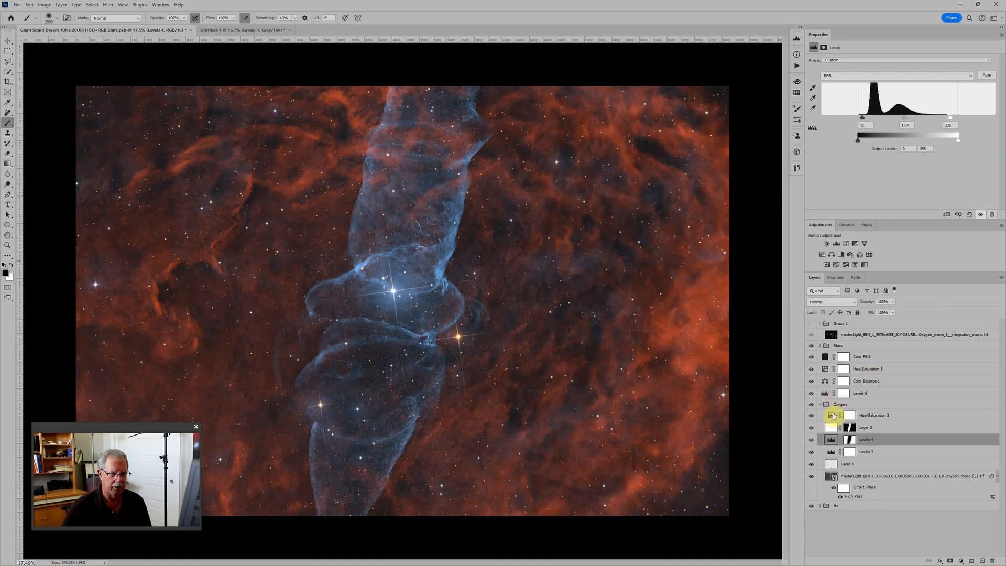
# Step: Review the Oxygen group's Hue/Saturation 3 settings and the Ha group's Gradient Fill 1 and Hue/Saturation 2 layers
pyautogui.click(833, 415)
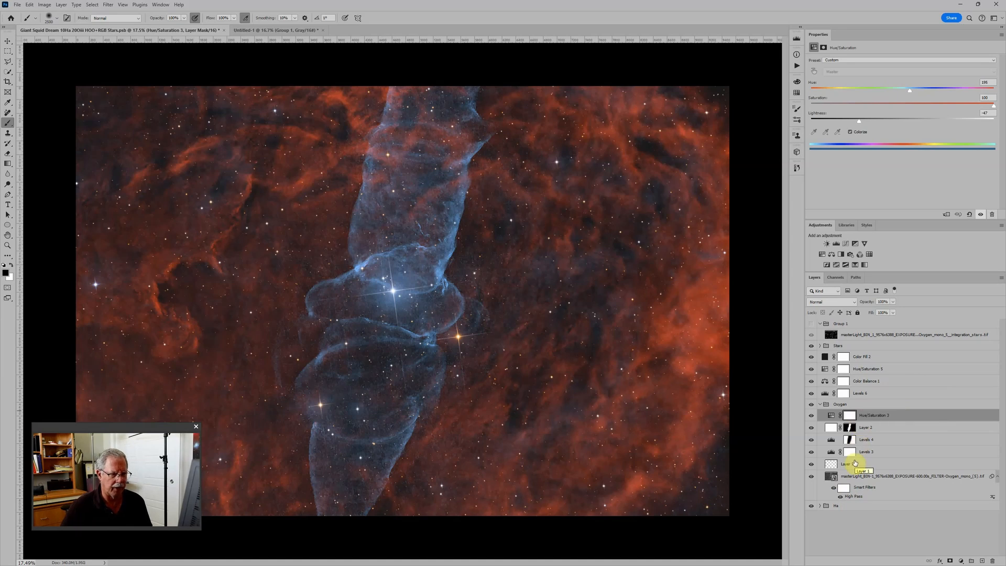
pyautogui.click(821, 506)
pyautogui.scroll(-2, 873, 490)
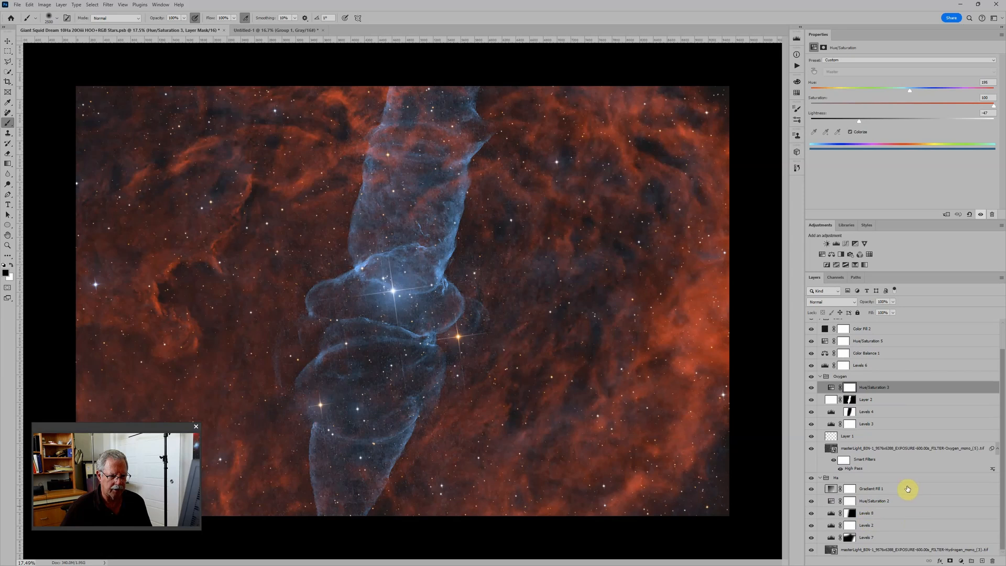
pyautogui.click(907, 489)
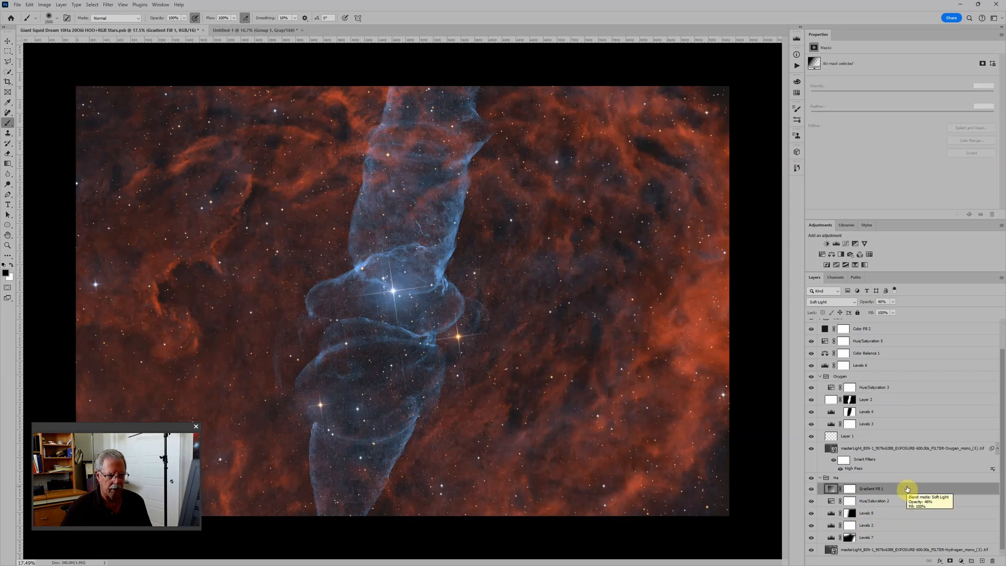
pyautogui.click(880, 501)
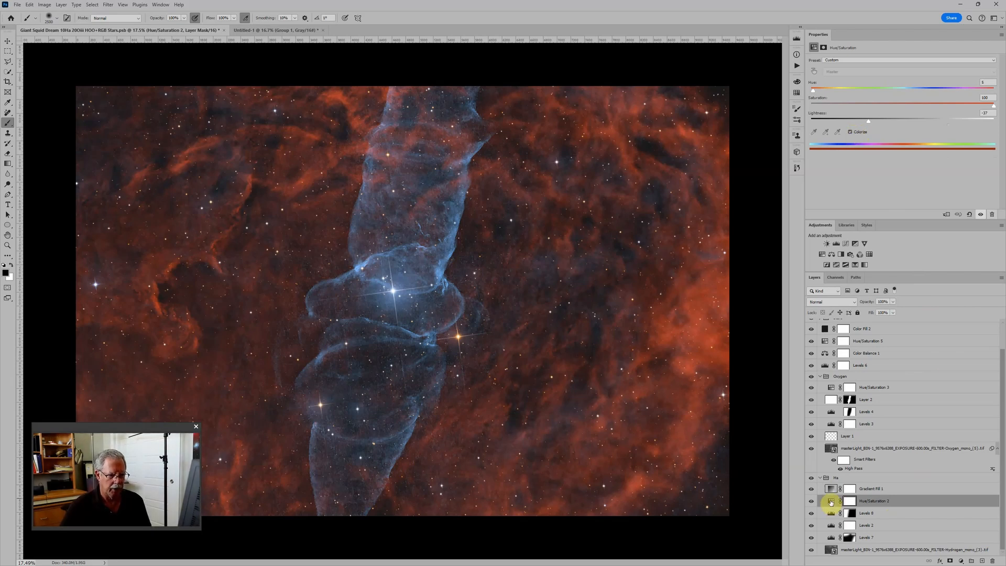
pyautogui.click(822, 377)
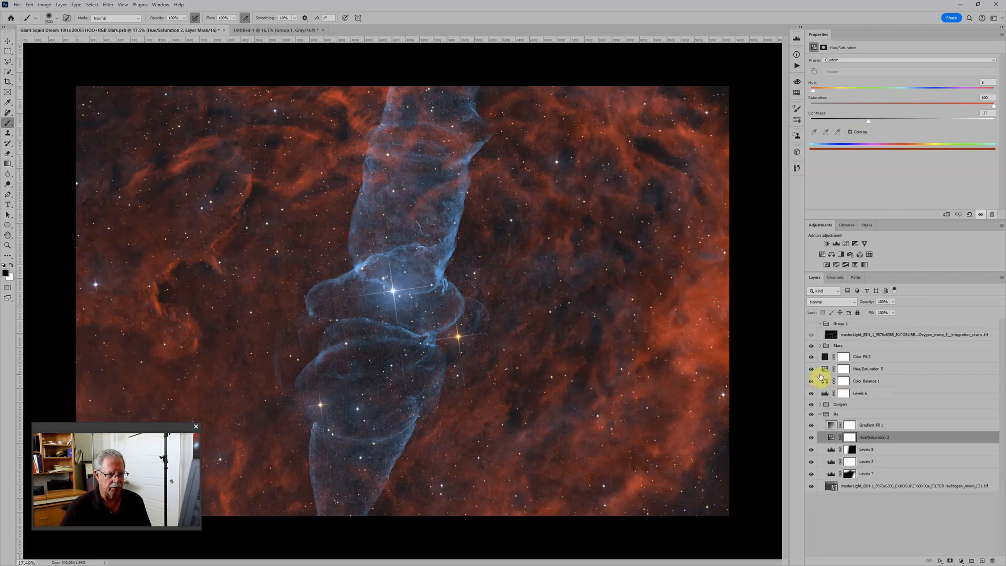
# Step: Isolate the Ha group and compare it with Hue/Saturation 2 hidden and shown
pyautogui.keyDown('alt'); pyautogui.click(812, 415); pyautogui.keyUp('alt')
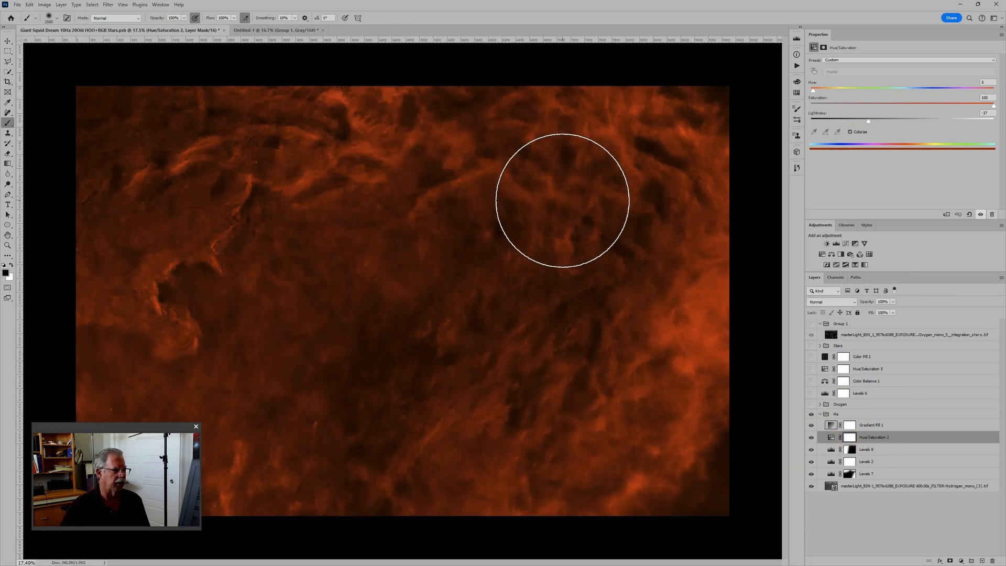
pyautogui.click(812, 438)
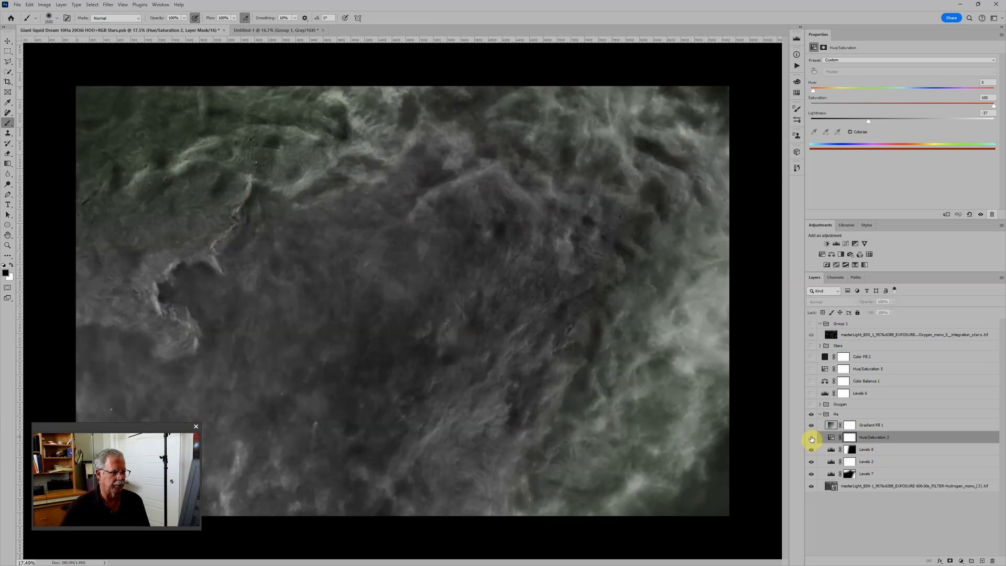
pyautogui.click(812, 439)
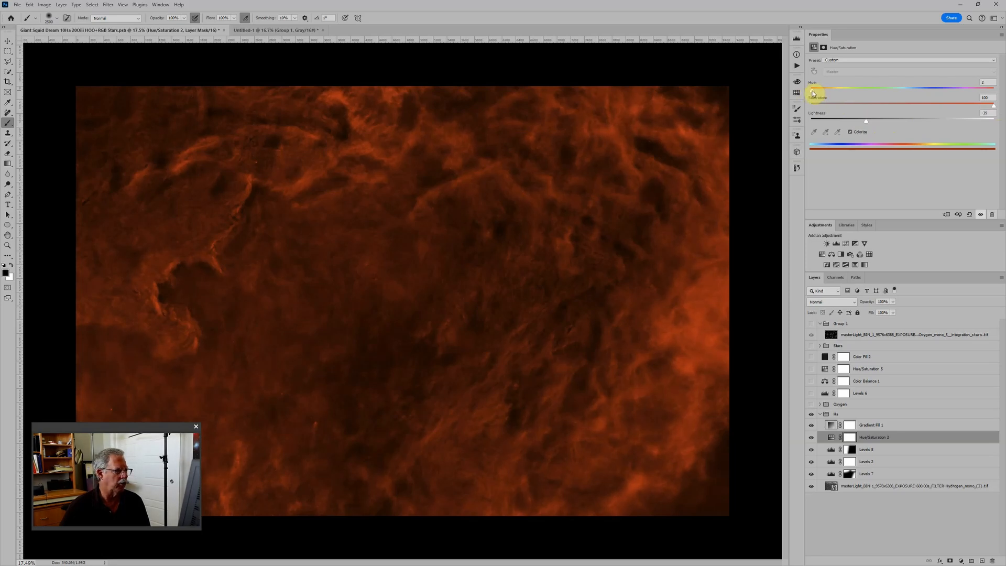
# Step: Try different colorize hues on the Ha group's Hue/Saturation 2 adjustment and settle on a hue of 5
pyautogui.moveTo(813, 93)
pyautogui.mouseDown()
pyautogui.moveTo(991, 93)
pyautogui.moveTo(996, 103)
pyautogui.moveTo(814, 97)
pyautogui.mouseUp()
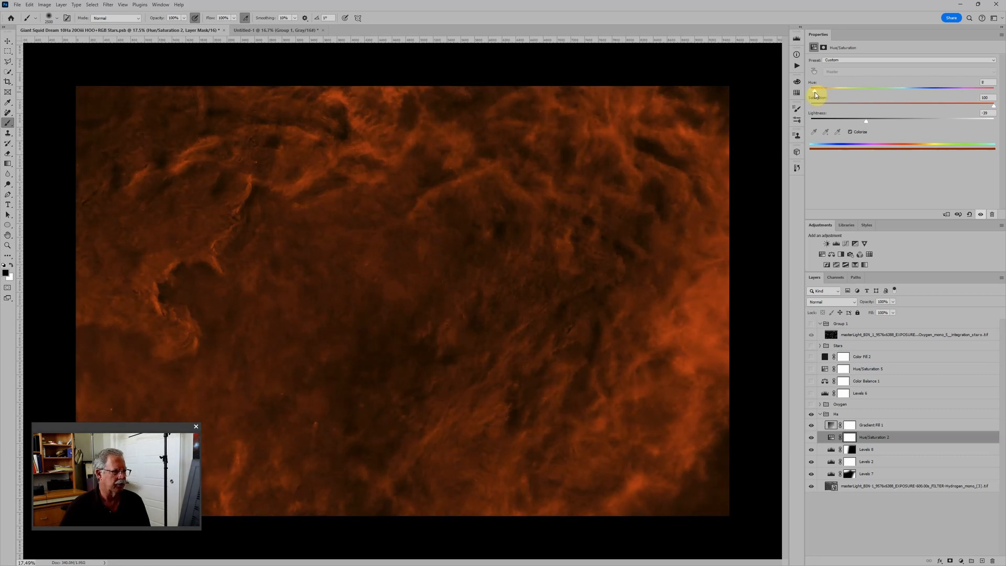
pyautogui.scroll(-2, 636, 195)
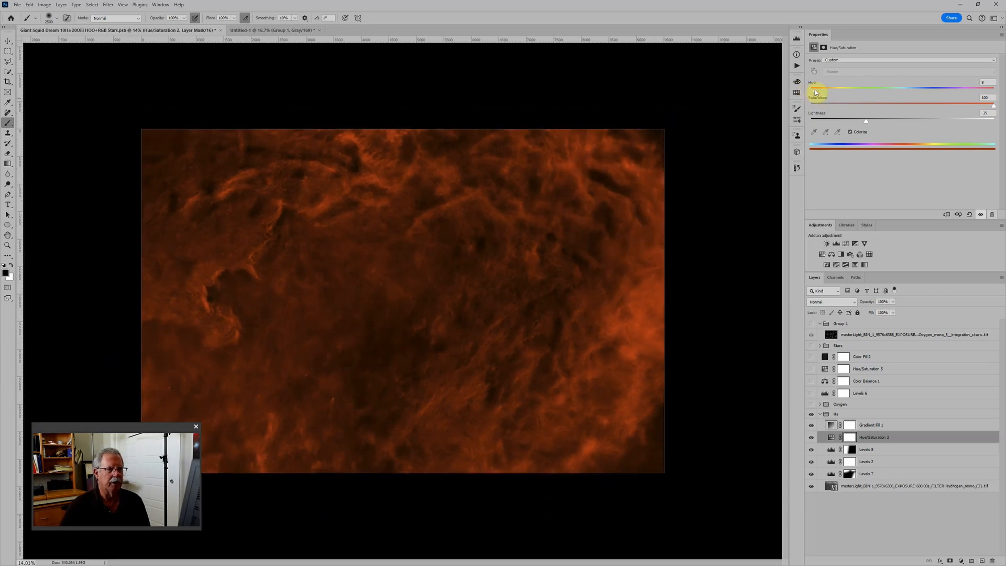
pyautogui.moveTo(816, 93); pyautogui.dragTo(815, 92)
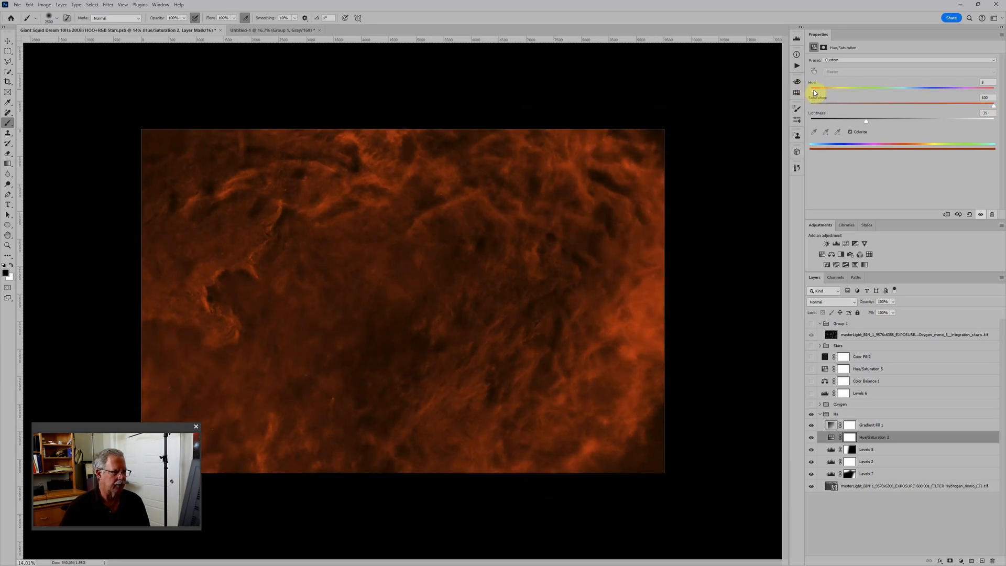
pyautogui.scroll(2, 719, 191)
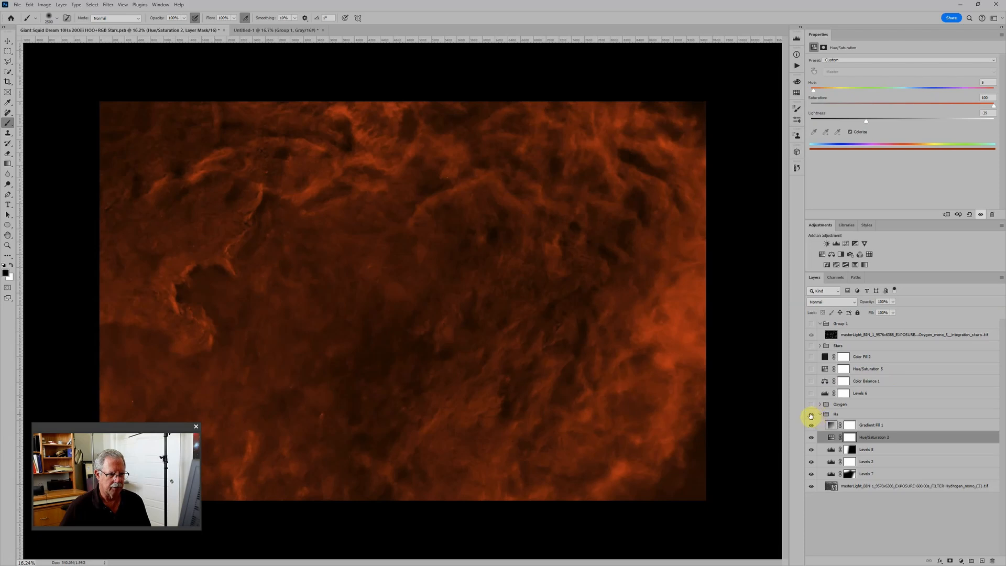
# Step: Collapse the Ha group and make all the other layers and groups visible again except Group 1
pyautogui.click(820, 414)
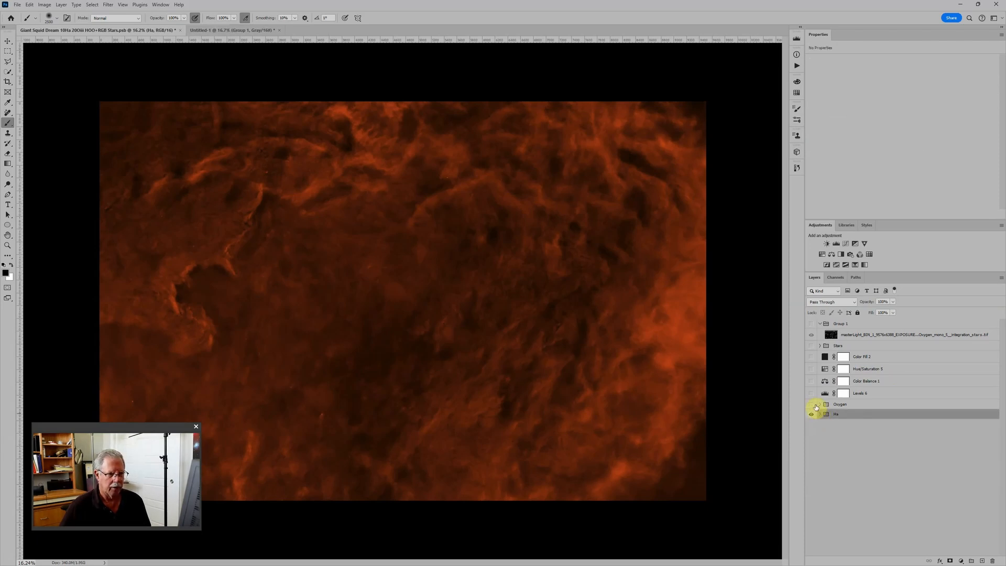
pyautogui.moveTo(812, 405); pyautogui.dragTo(813, 325)
pyautogui.click(812, 356)
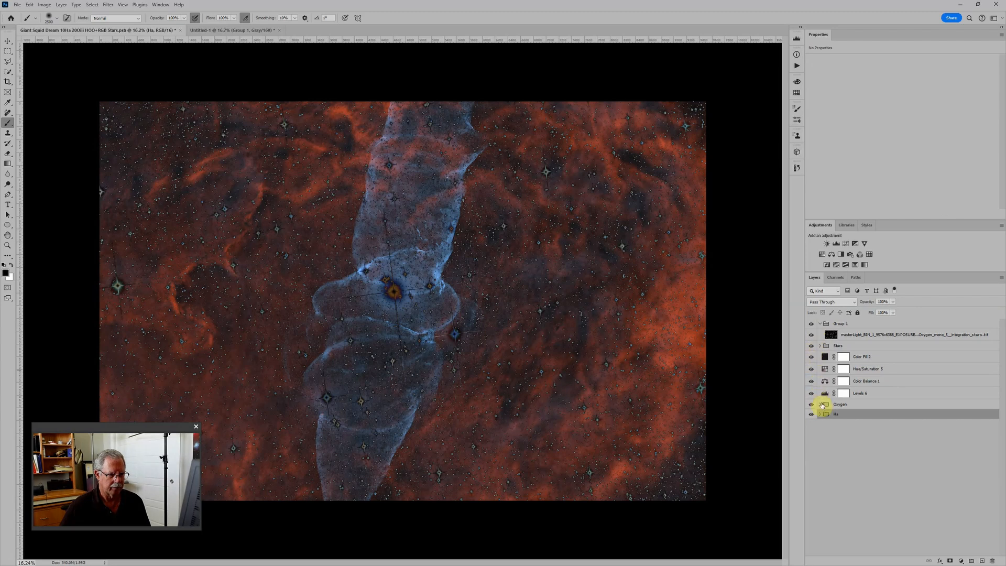
pyautogui.click(812, 324)
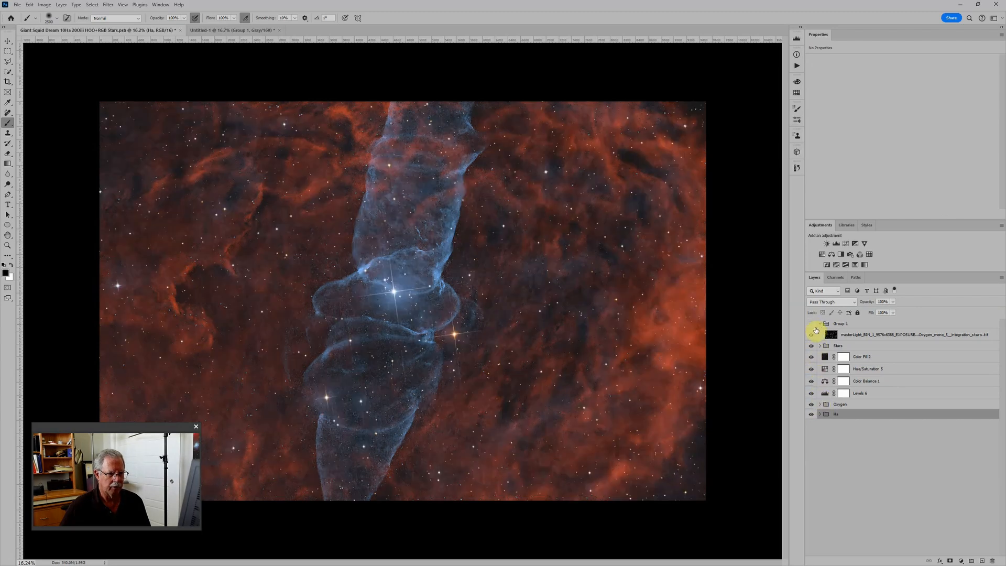
# Step: Expand the Oxygen group and set the colorize hue of its Hue/Saturation 3 adjustment to 197
pyautogui.click(824, 407)
pyautogui.click(821, 405)
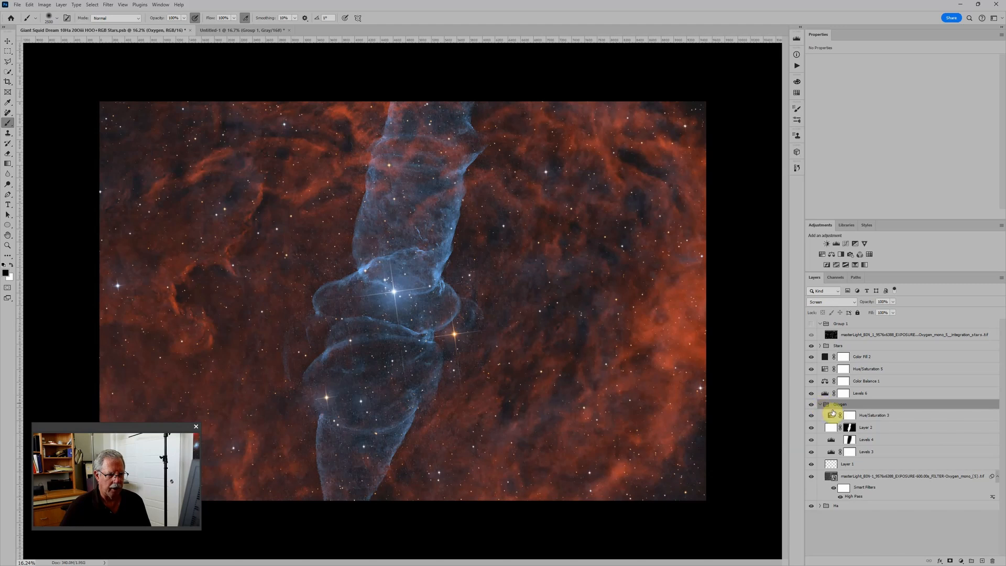
pyautogui.click(832, 416)
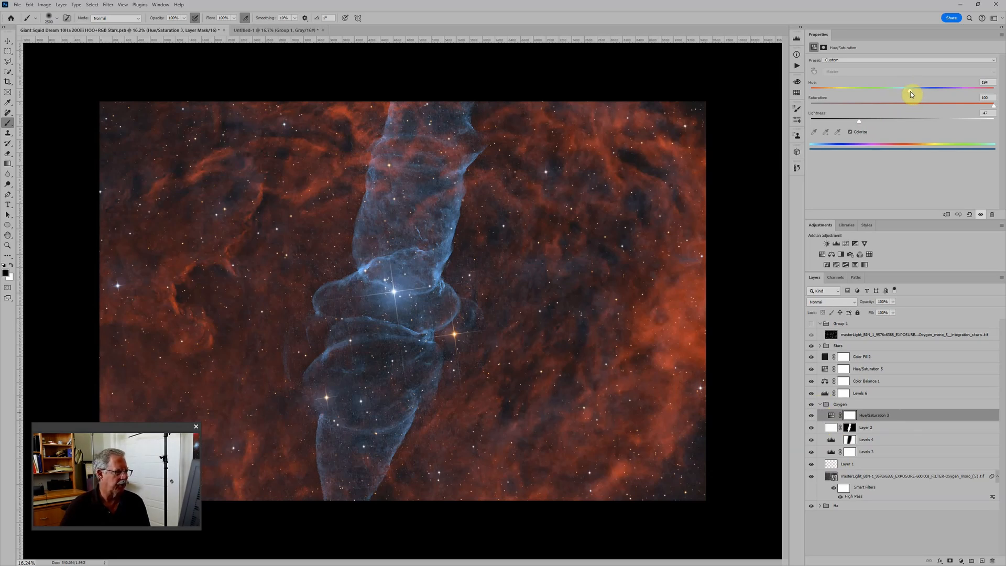
pyautogui.moveTo(910, 92); pyautogui.dragTo(909, 92)
pyautogui.moveTo(911, 94)
pyautogui.mouseDown()
pyautogui.moveTo(900, 94)
pyautogui.moveTo(923, 90)
pyautogui.moveTo(912, 90)
pyautogui.mouseUp()
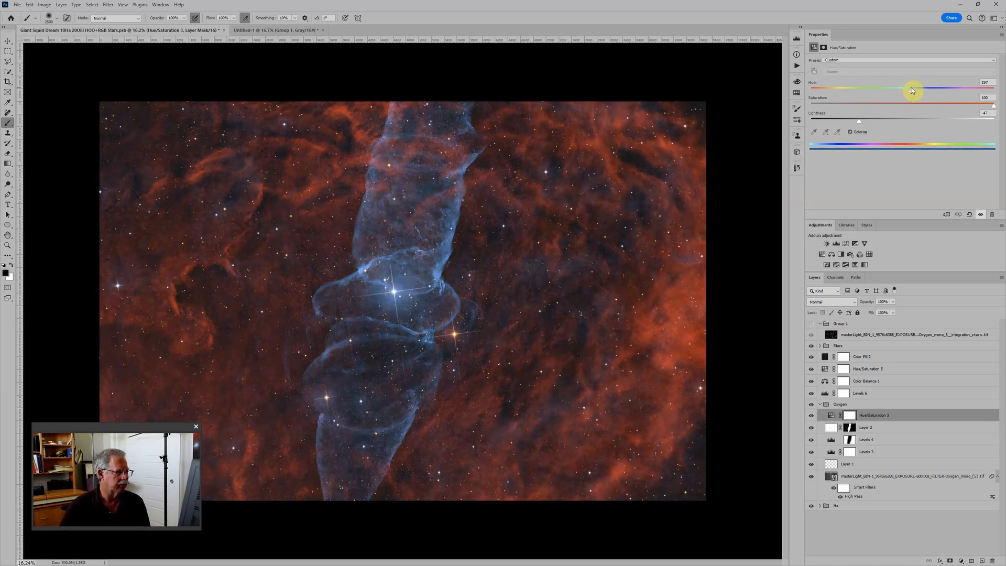
pyautogui.scroll(-2, 643, 164)
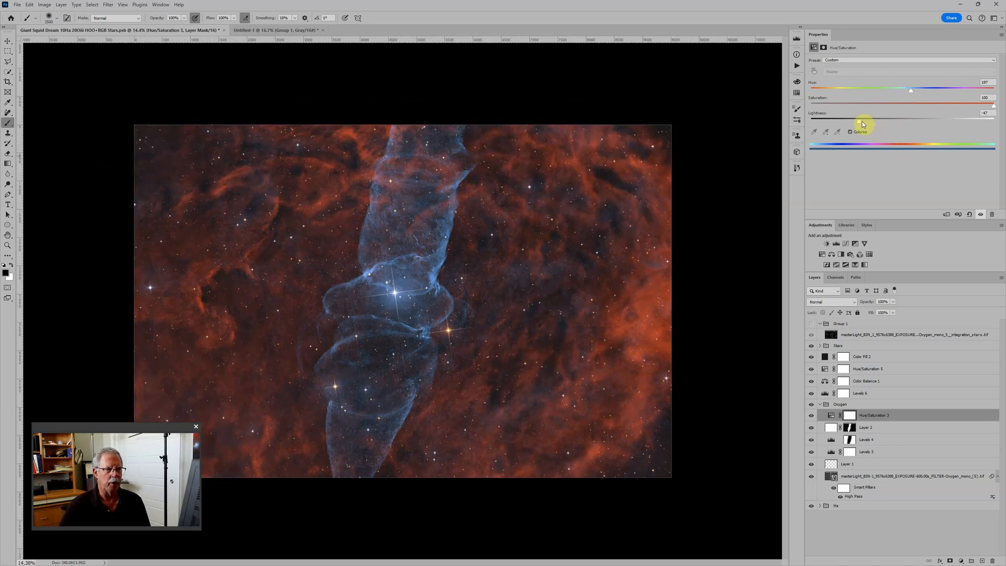
# Step: Raise the lightness of the Oxygen group's Hue/Saturation 3 adjustment to -46
pyautogui.moveTo(864, 123); pyautogui.dragTo(861, 123)
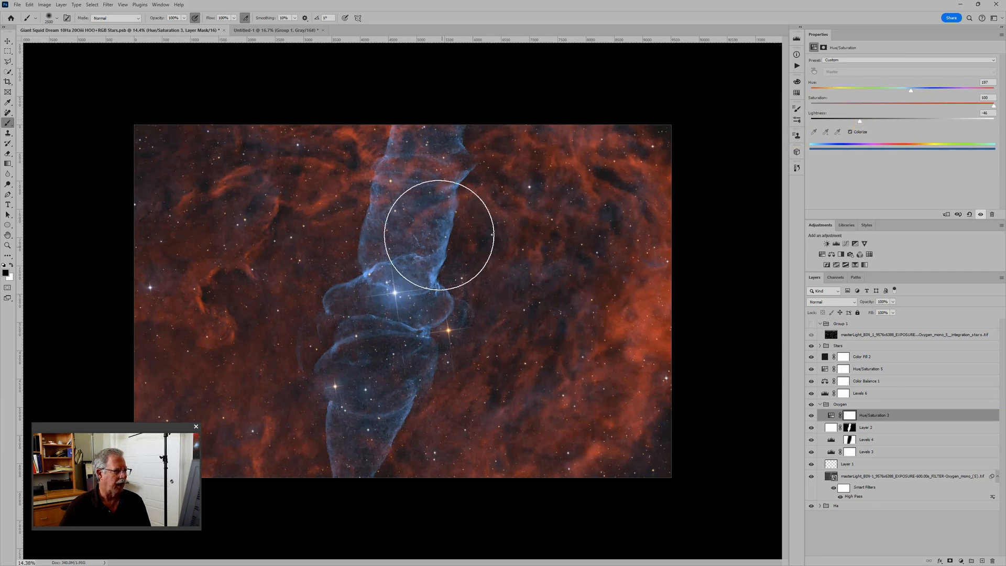
pyautogui.moveTo(438, 140)
pyautogui.mouseDown()
pyautogui.moveTo(431, 173)
pyautogui.moveTo(407, 207)
pyautogui.moveTo(409, 183)
pyautogui.mouseUp()
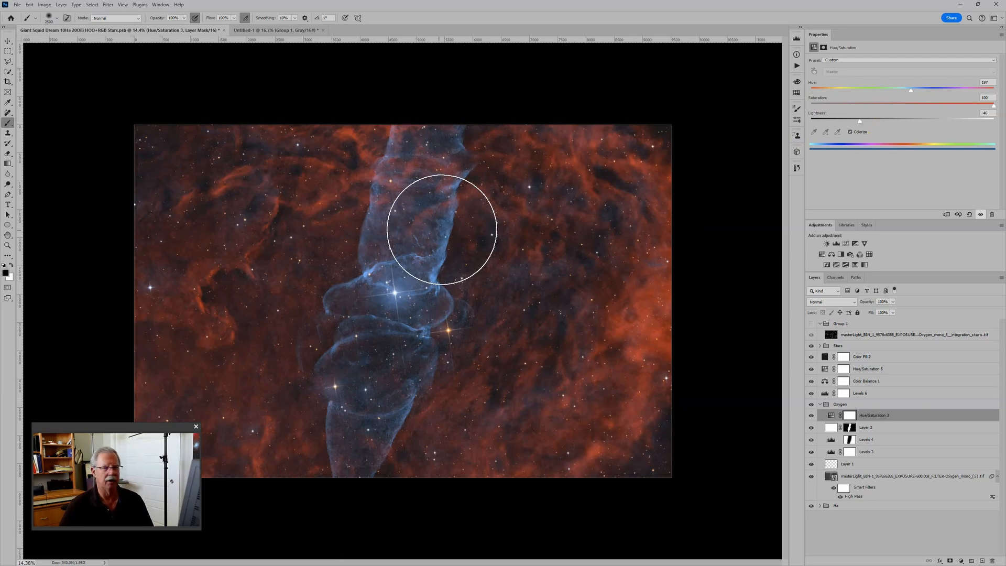
pyautogui.scroll(-2, 574, 218)
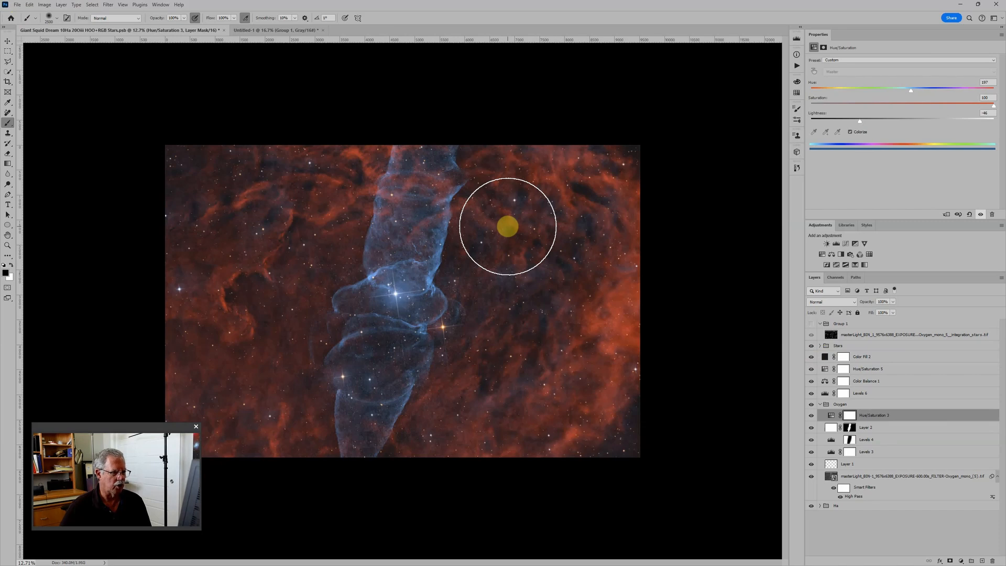
# Step: Save the composite as a new Large Document Format file named "Giant Squid Dream 10Ha 81Oiii HOO+RGB Stars for Video" in the 2024 Photos folder
pyautogui.click(19, 5)
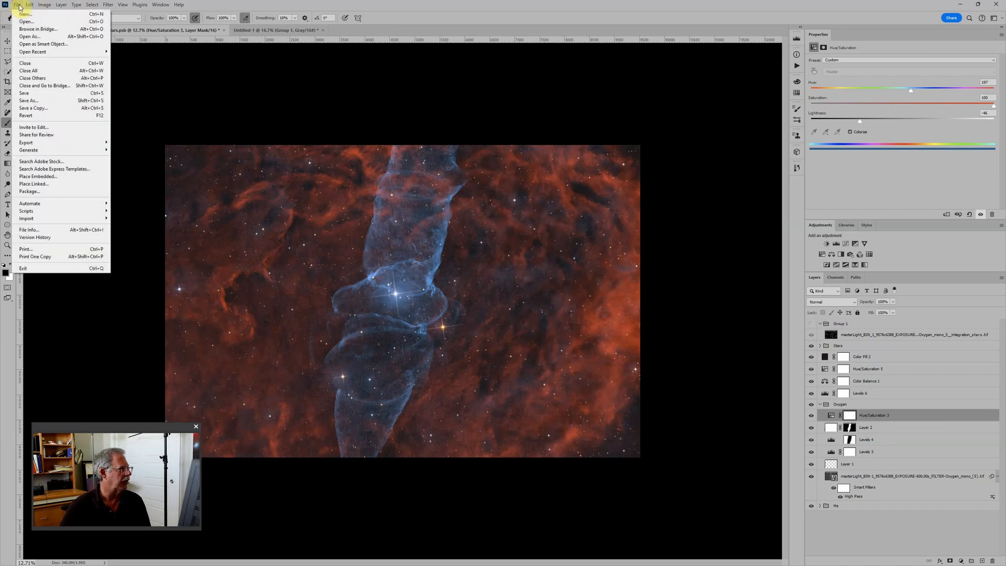
pyautogui.click(38, 100)
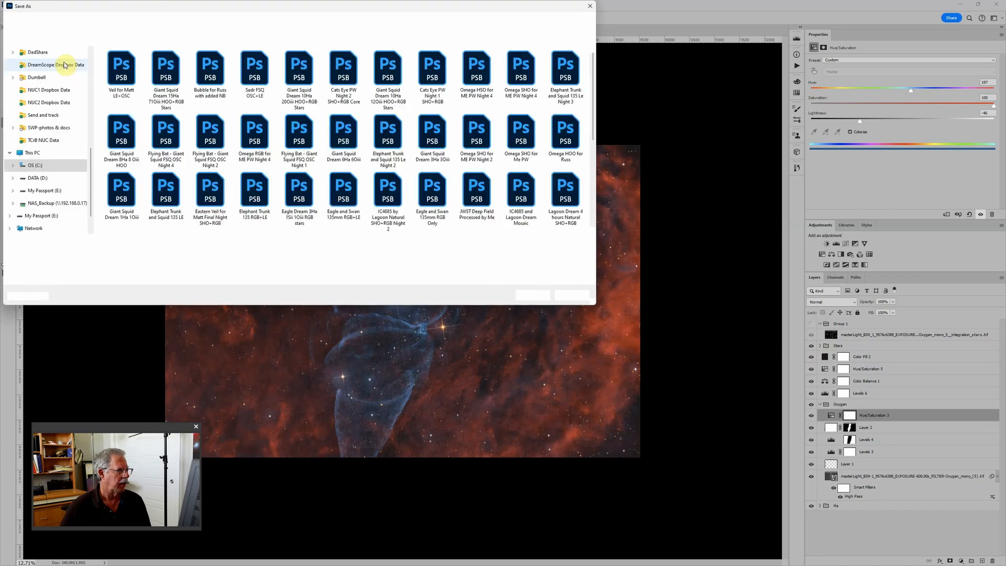
pyautogui.click(123, 242)
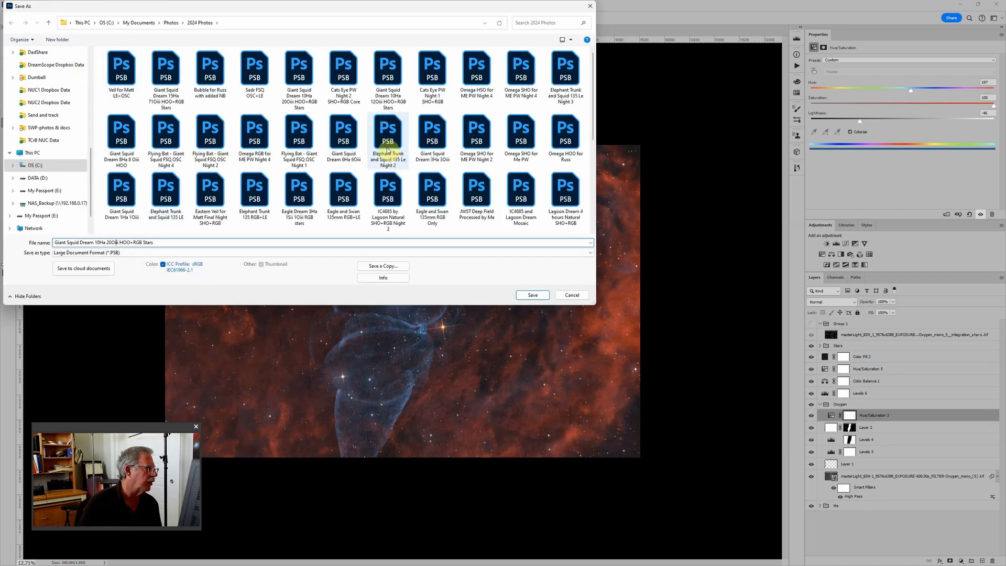
pyautogui.press('BackSpace')
pyautogui.press('BackSpace')
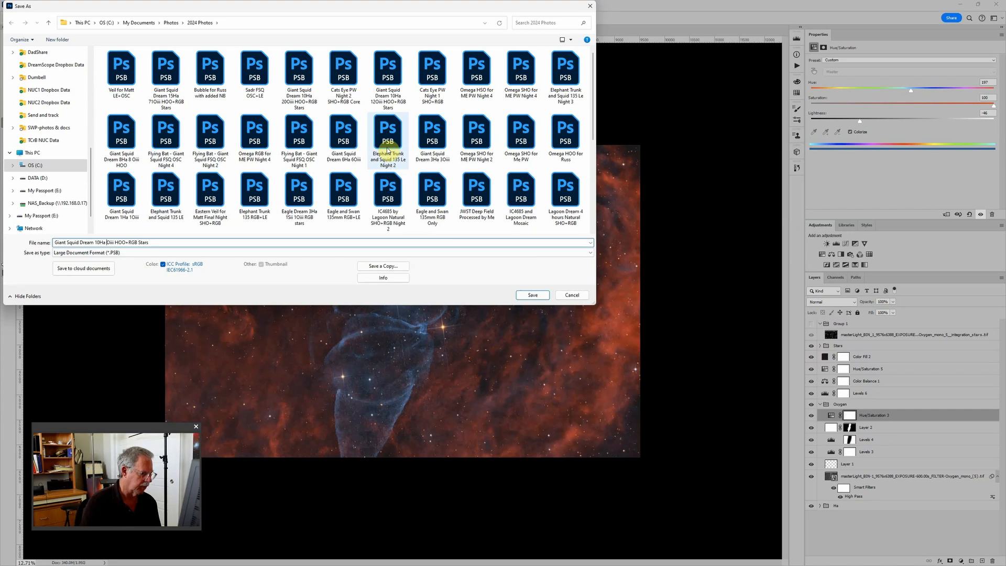
pyautogui.write('78')
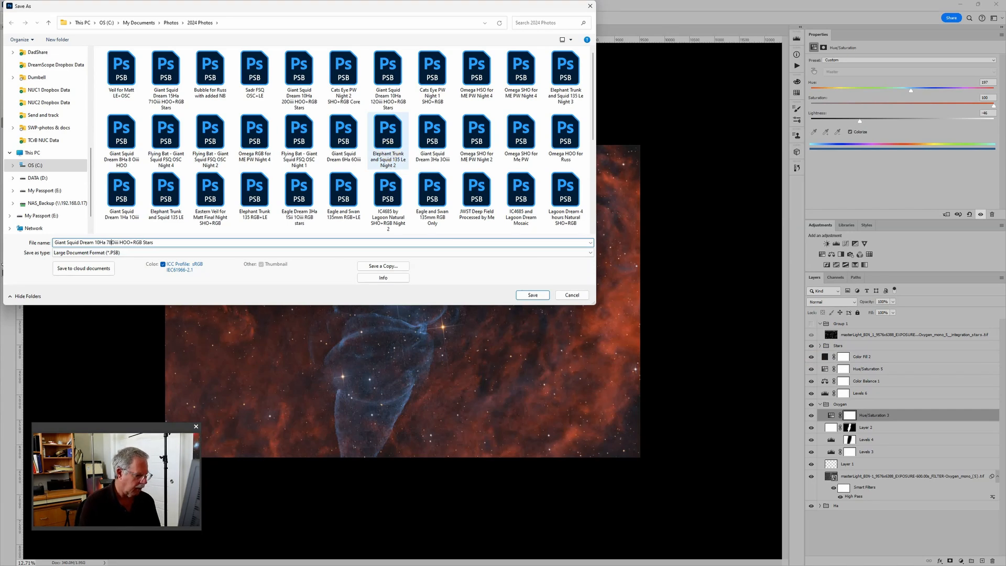
pyautogui.press('BackSpace')
pyautogui.press('BackSpace')
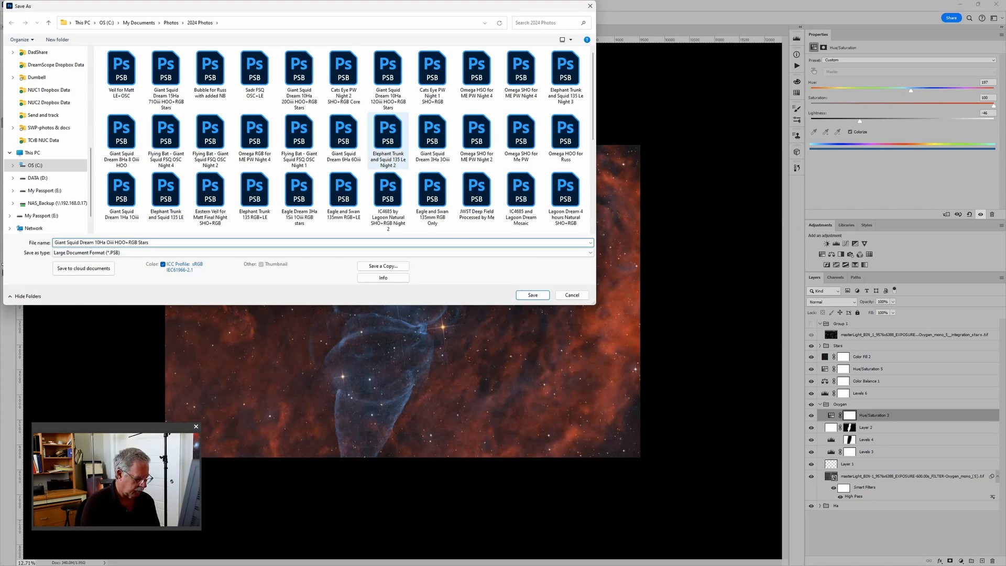
pyautogui.write('81')
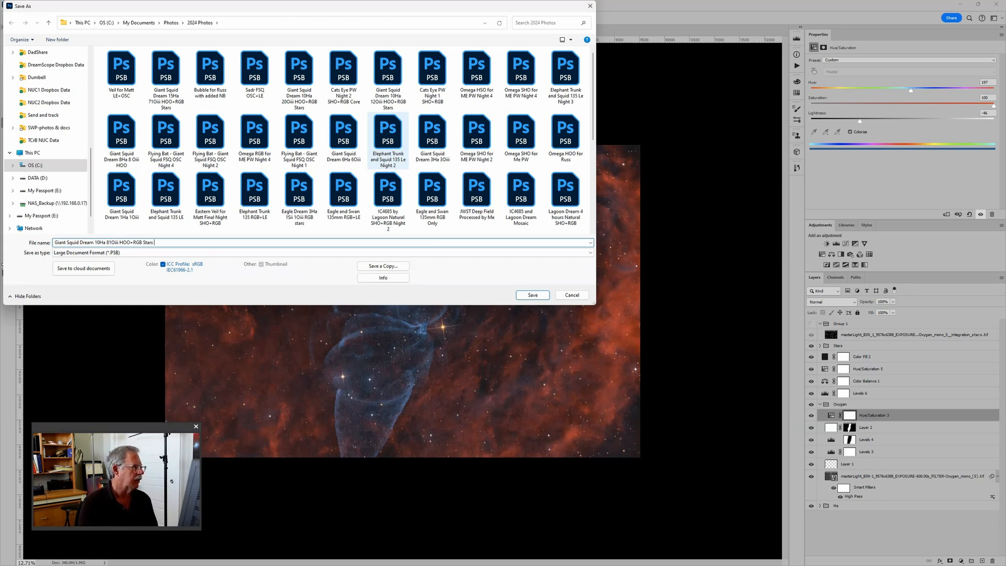
pyautogui.write('for Video')
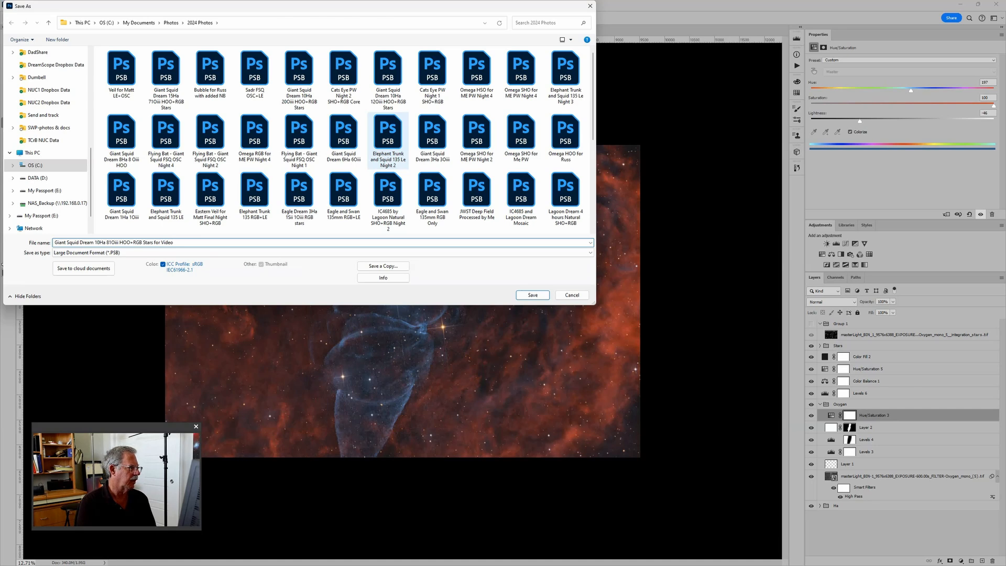
pyautogui.press('Return')
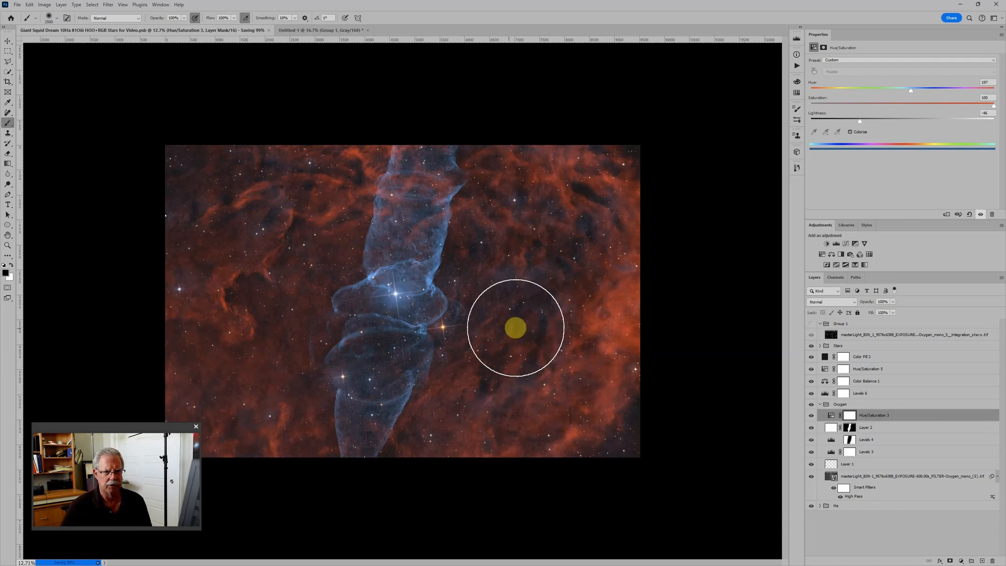
pyautogui.scroll(-3, 482, 322)
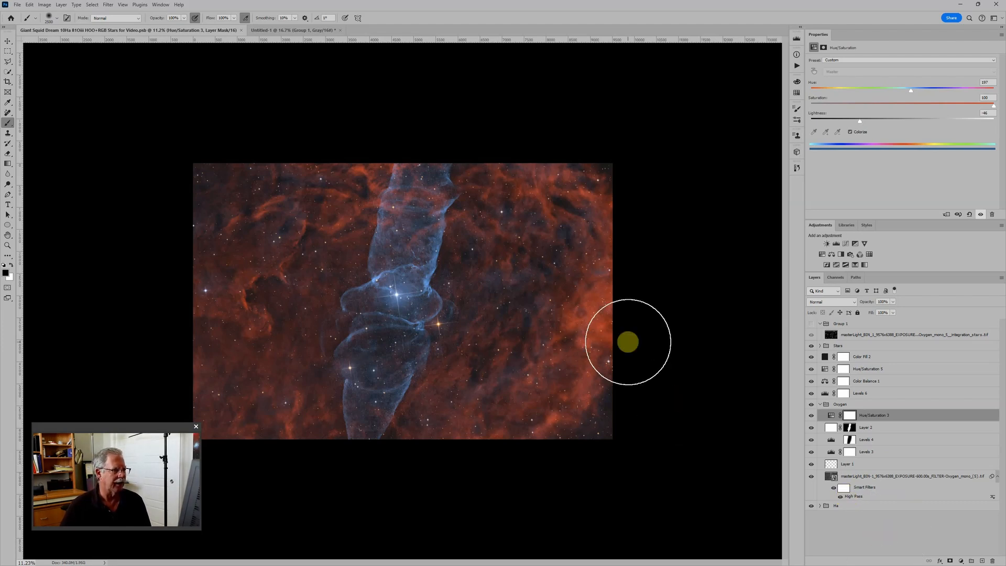
pyautogui.scroll(3, 628, 341)
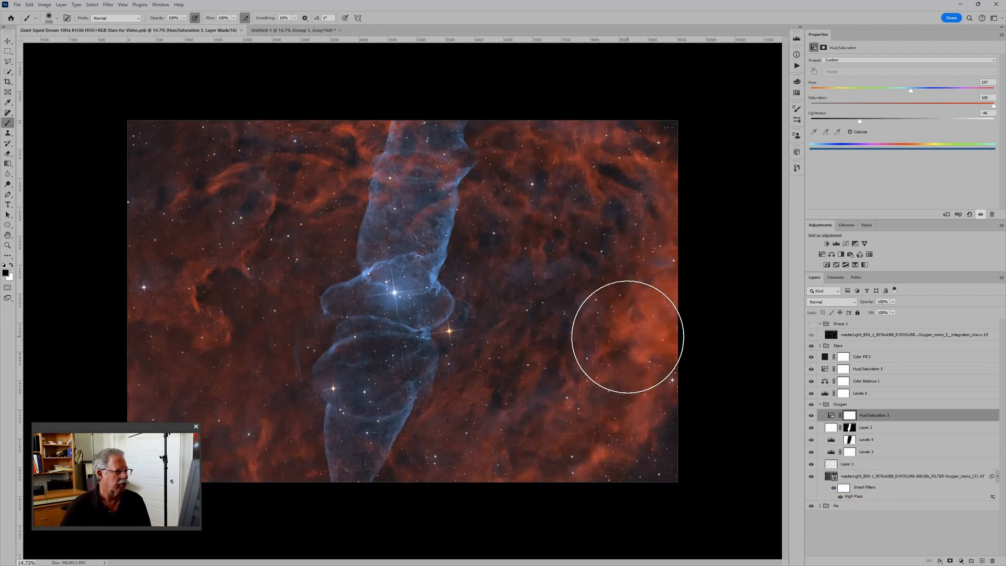
pyautogui.scroll(1, 628, 337)
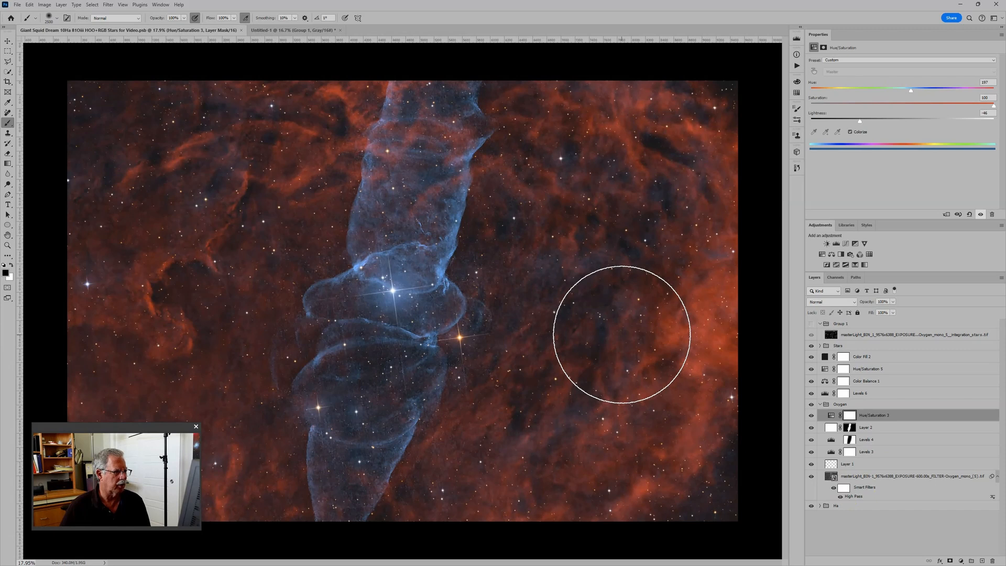